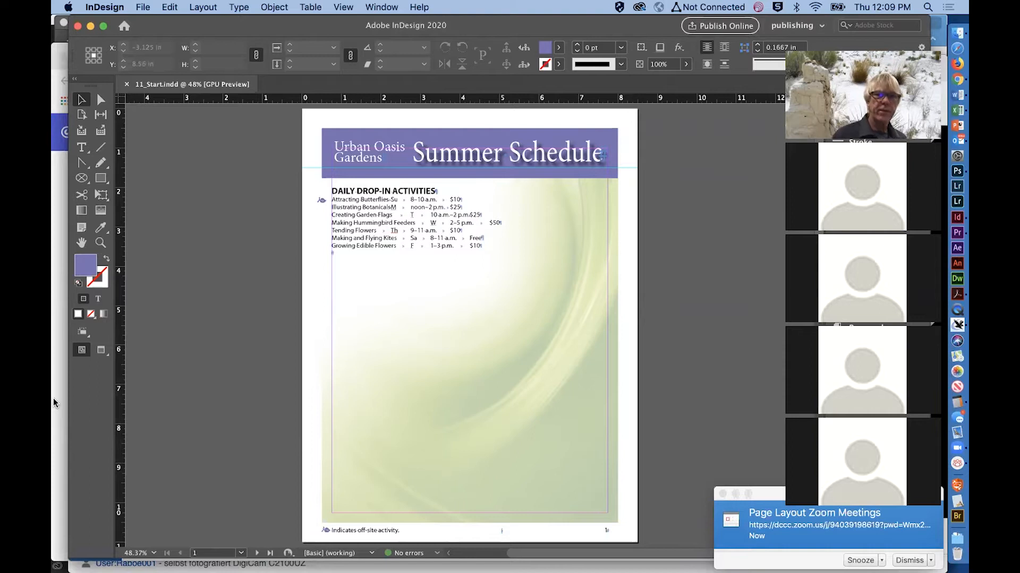
Save the document as 11_tables_dy in a new folder named lesson_11 inside the page_layout course's lessons_comp folder.
{"action": "left_click", "coordinate": [144, 7]}
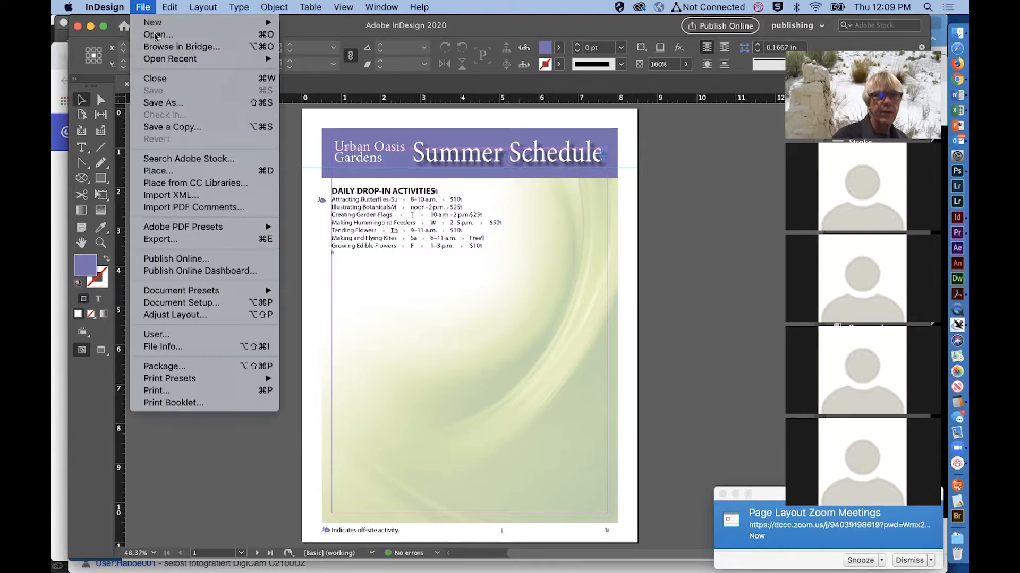
{"action": "left_click", "coordinate": [169, 103]}
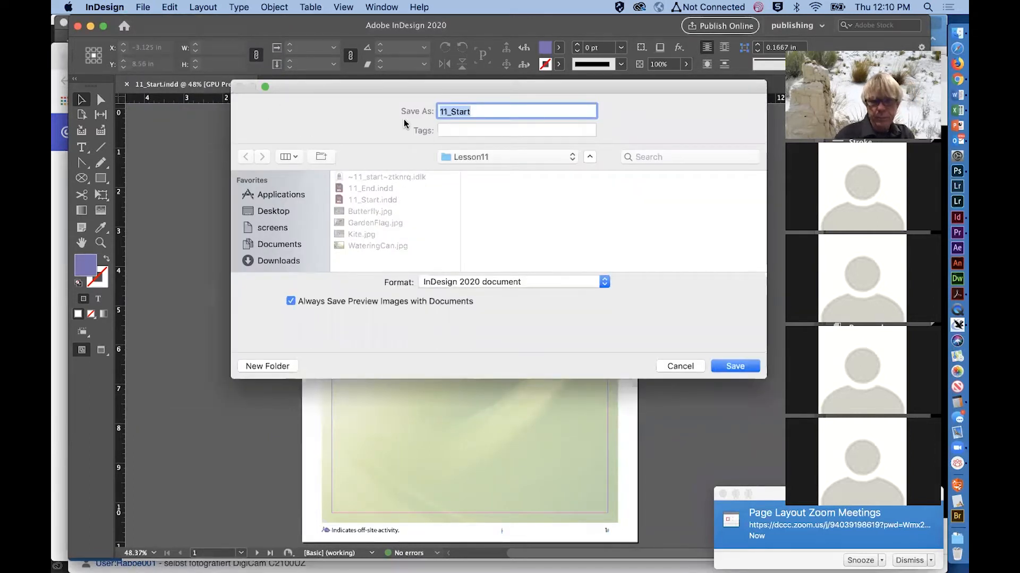
{"action": "type", "text": "11_tables"}
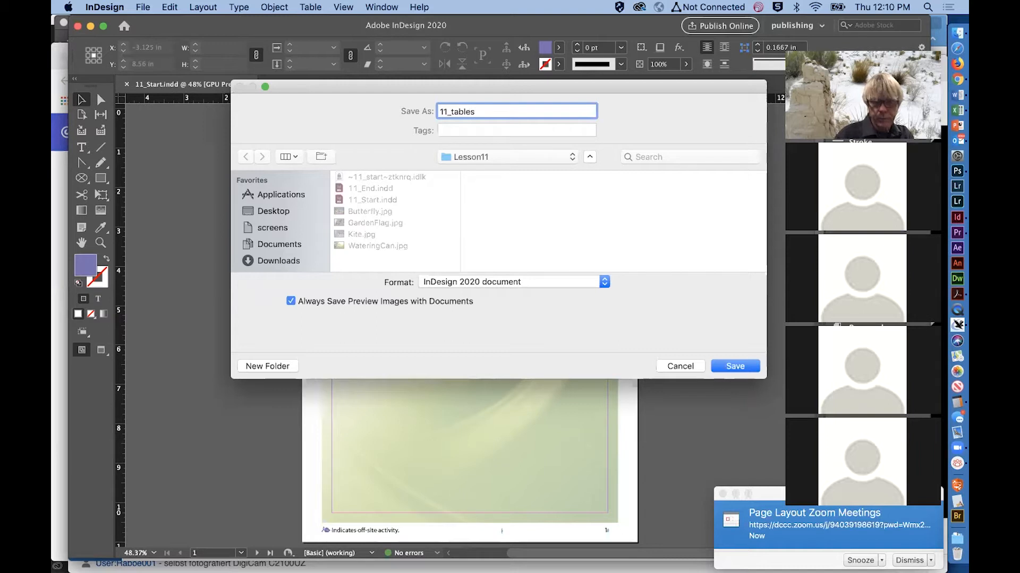
{"action": "type", "text": "_dy"}
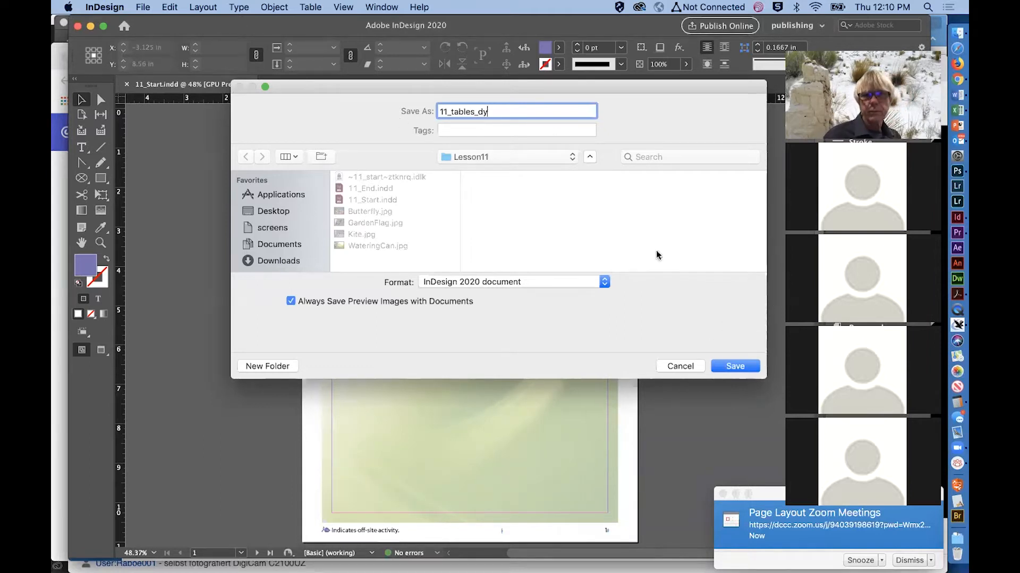
{"action": "left_click", "coordinate": [512, 166]}
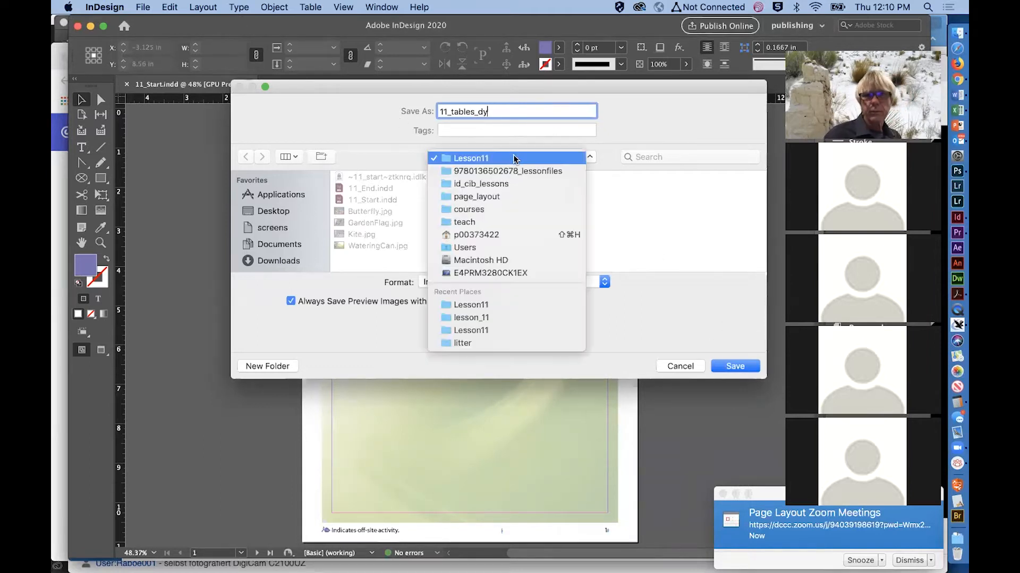
{"action": "left_click", "coordinate": [513, 199]}
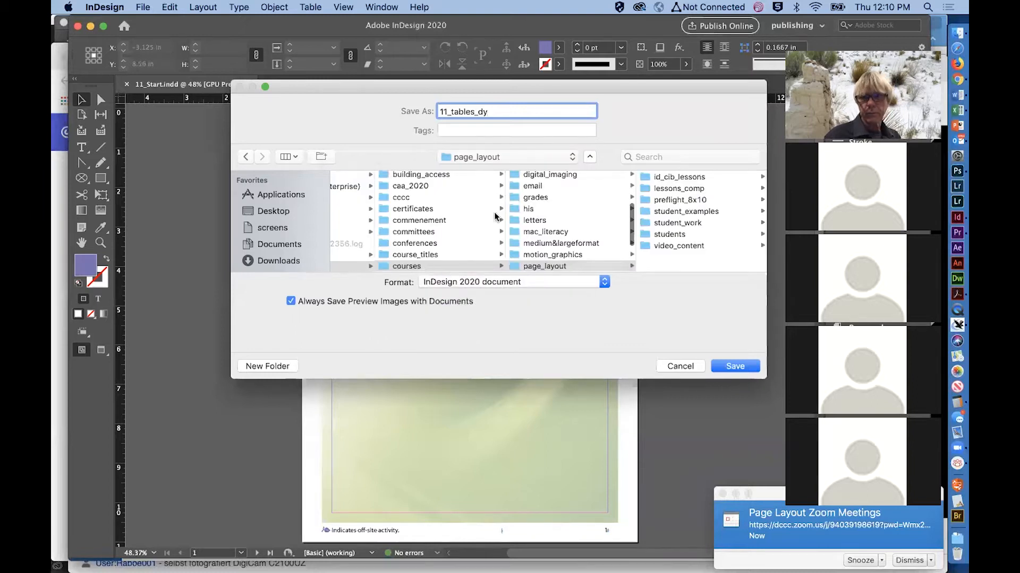
{"action": "left_click", "coordinate": [671, 189]}
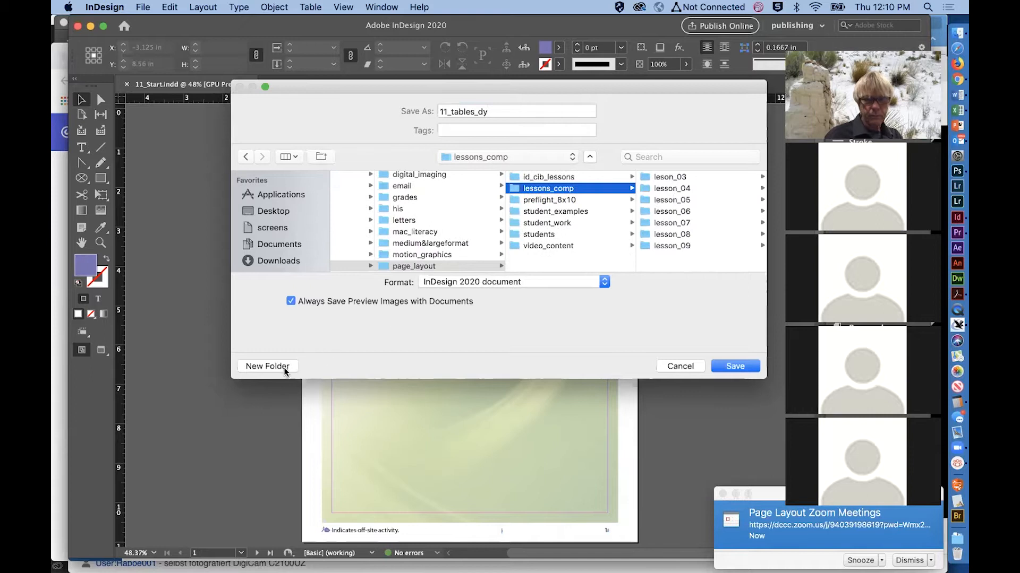
{"action": "left_click", "coordinate": [267, 367]}
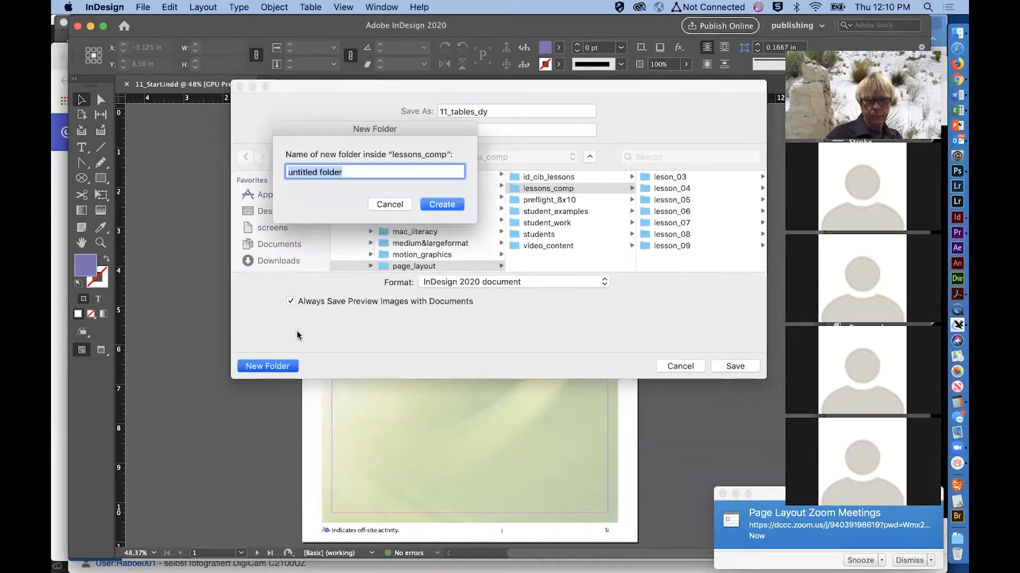
{"action": "type", "text": "less"}
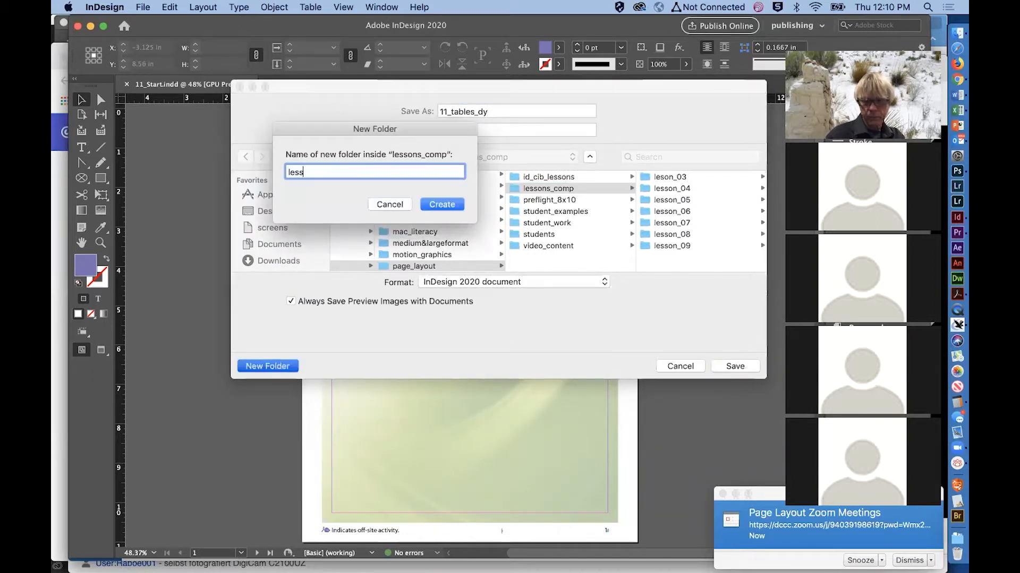
{"action": "type", "text": "on_11"}
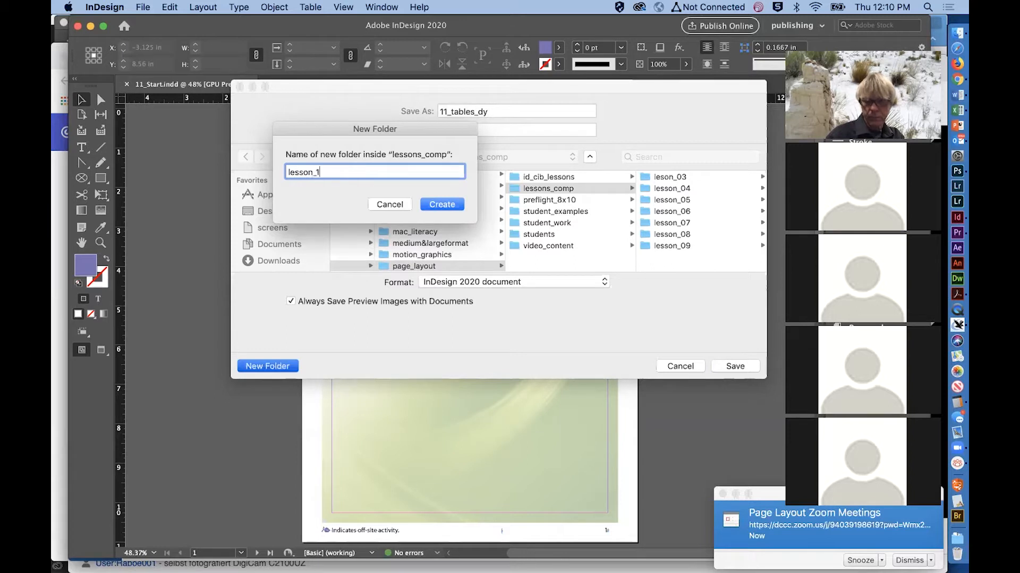
{"action": "left_click", "coordinate": [442, 206]}
{"action": "left_click", "coordinate": [735, 366]}
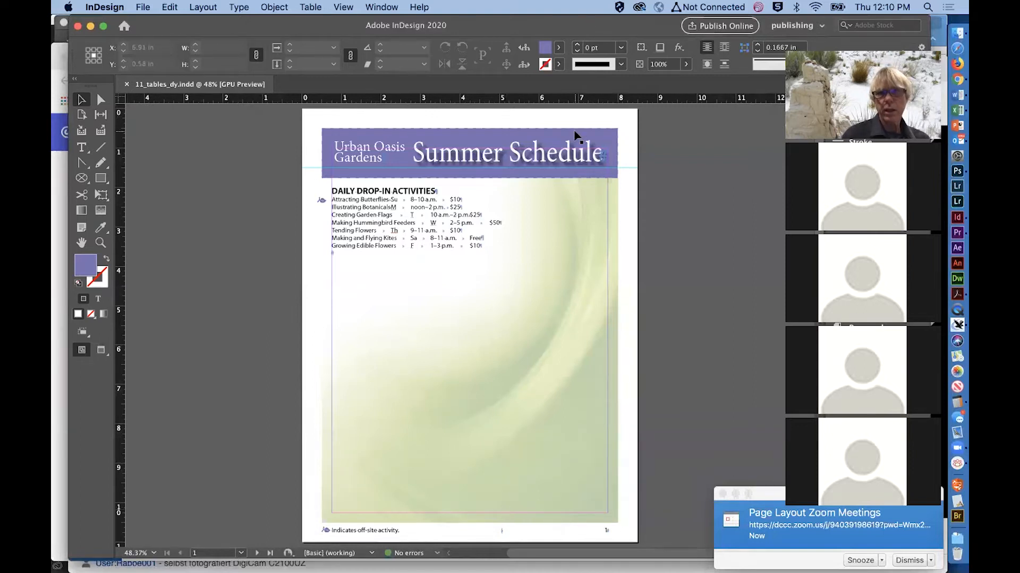
Switch the workspace to Advanced.
{"action": "left_click", "coordinate": [391, 7]}
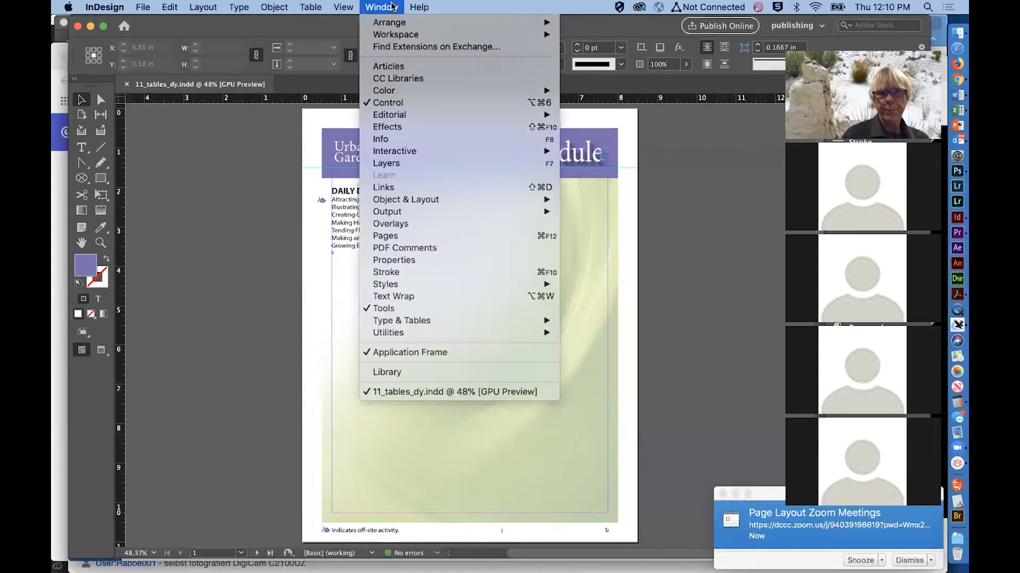
{"action": "mouse_move", "coordinate": [399, 36]}
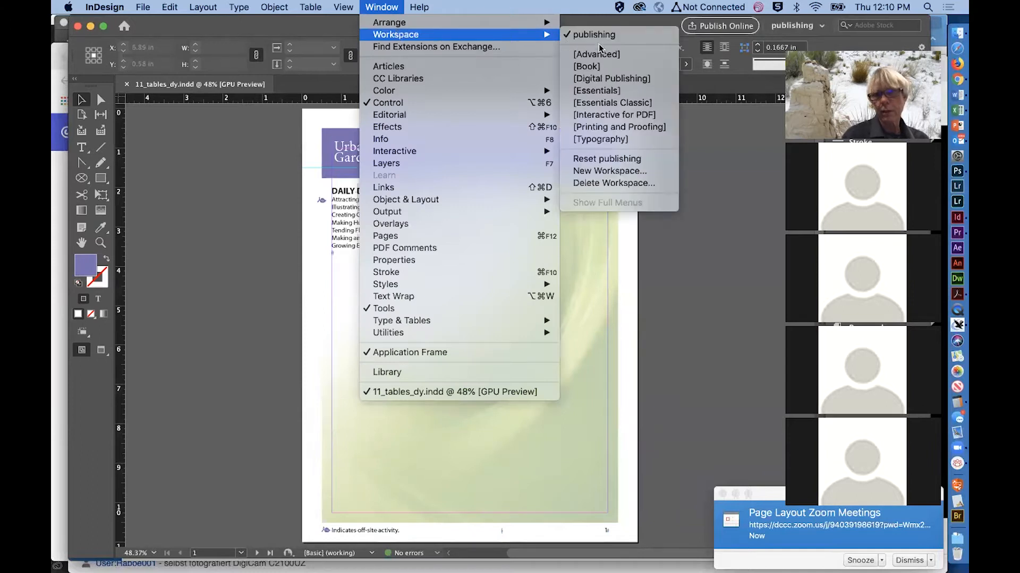
{"action": "left_click", "coordinate": [609, 54]}
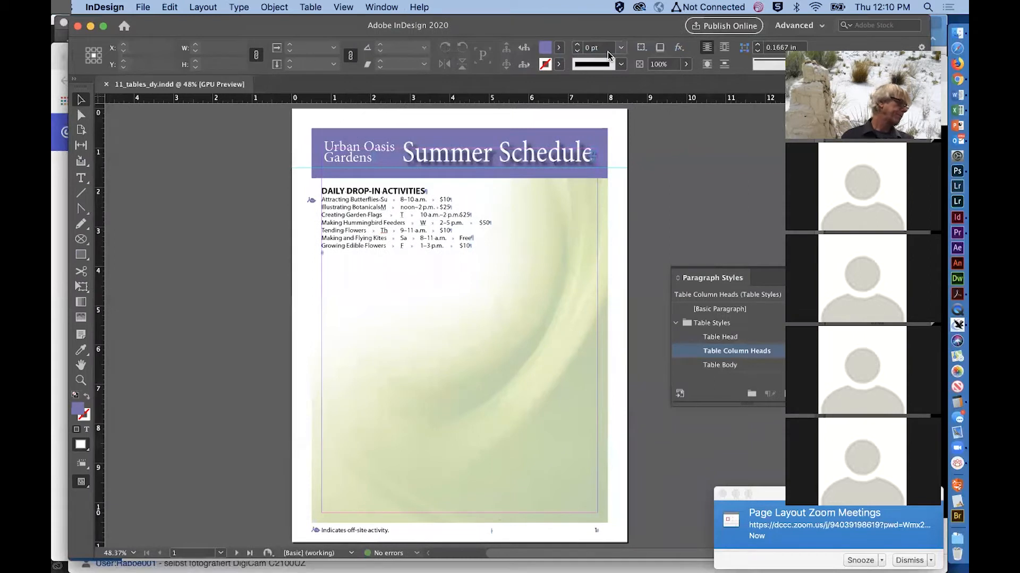
Check which display performance setting the document uses.
{"action": "left_click", "coordinate": [346, 7]}
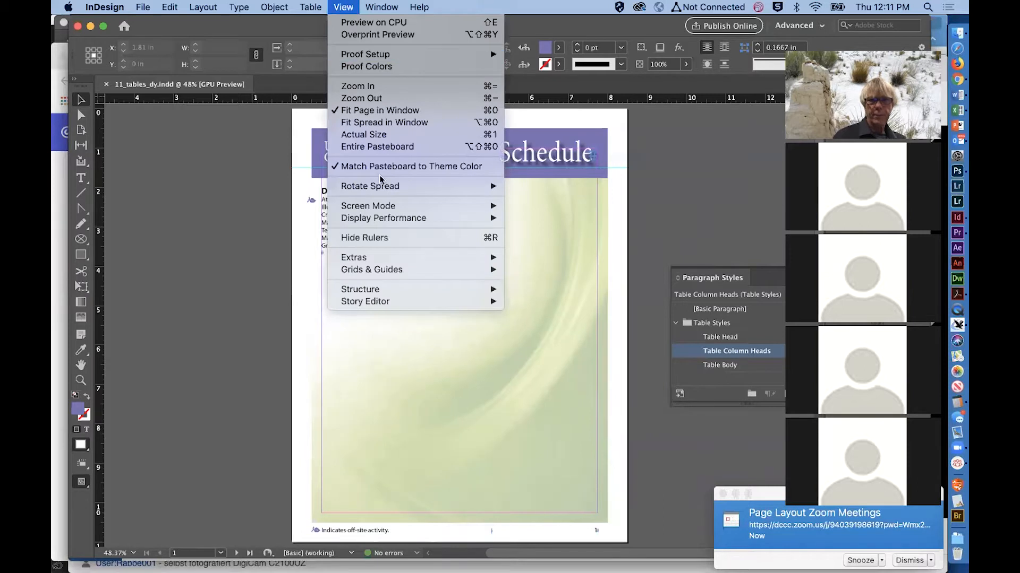
{"action": "mouse_move", "coordinate": [388, 222]}
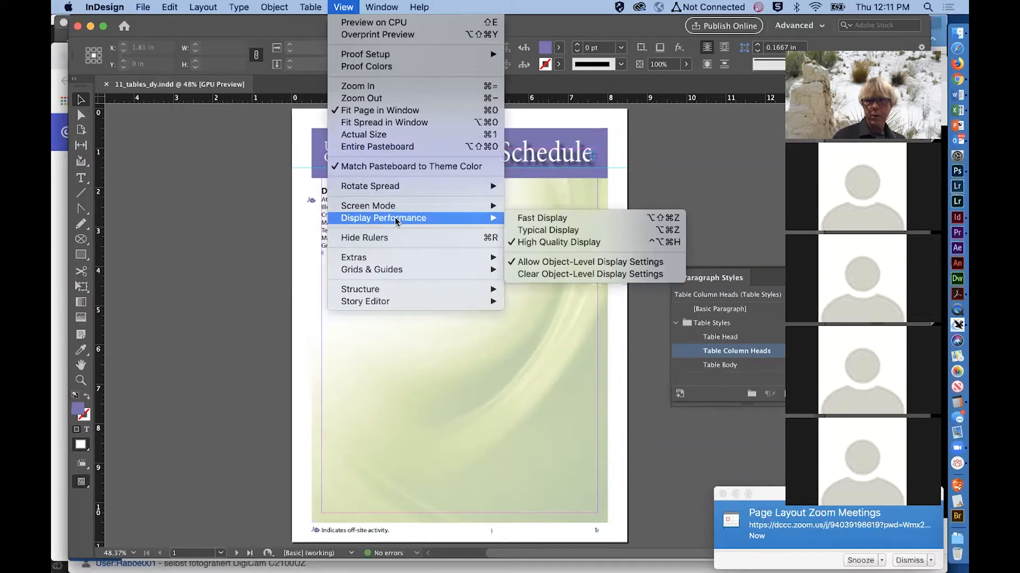
{"action": "mouse_move", "coordinate": [457, 220]}
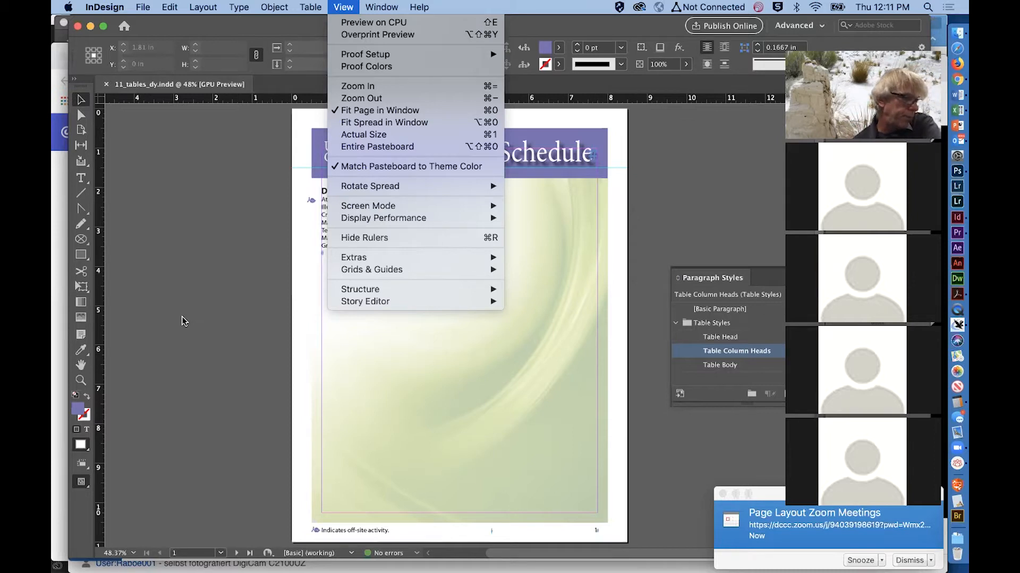
{"action": "left_click", "coordinate": [479, 401]}
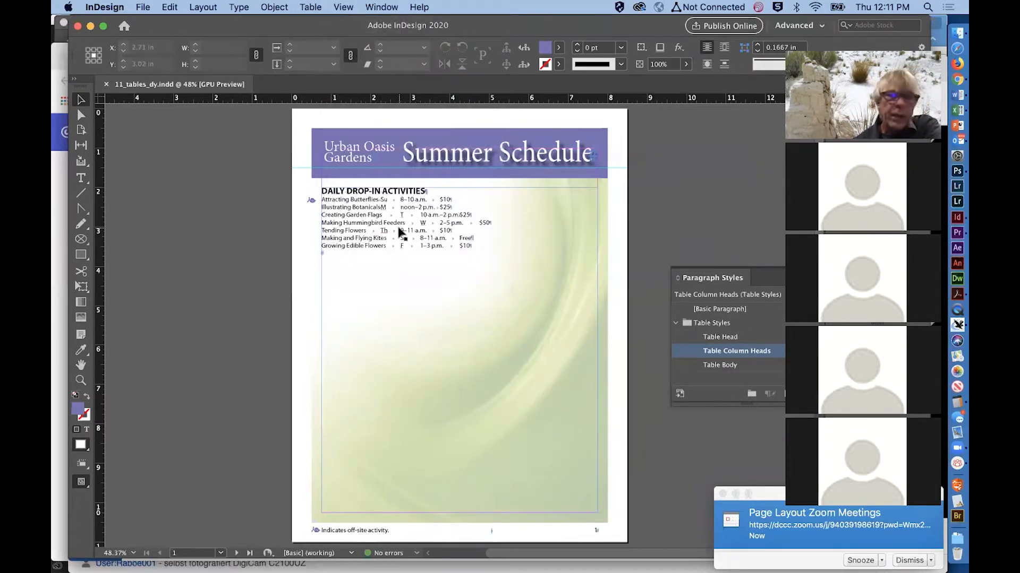
Convert all the drop-in activities text into a table using tab column and paragraph row separators, and save the document.
{"action": "left_click", "coordinate": [81, 176]}
{"action": "left_click", "coordinate": [350, 231]}
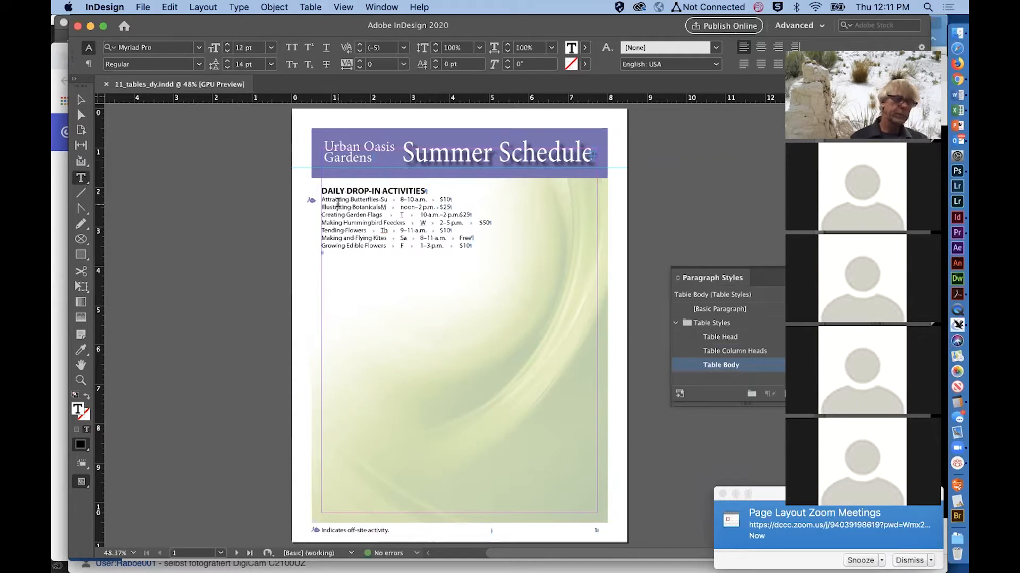
{"action": "key", "text": "super"}
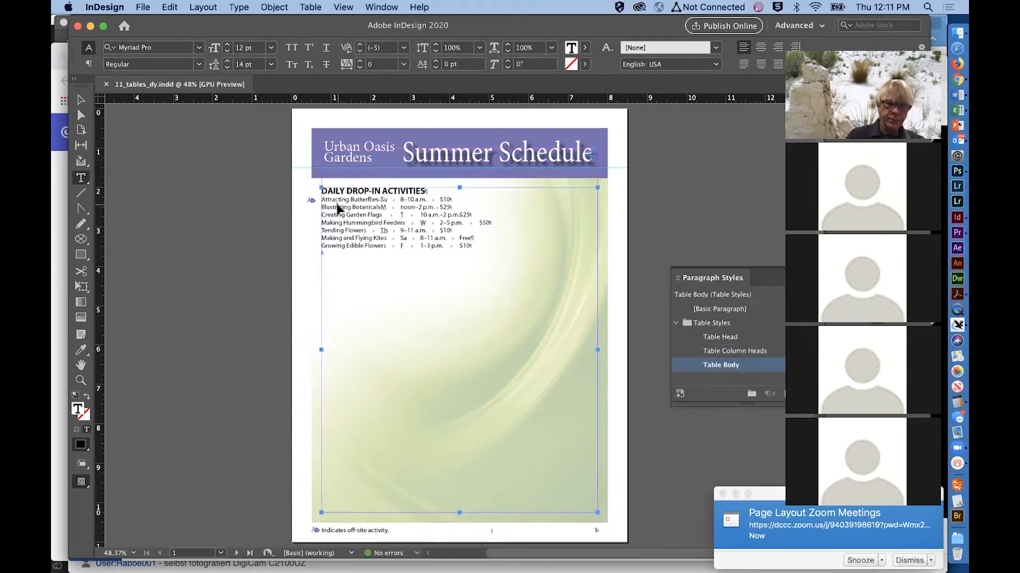
{"action": "key", "text": "super+a"}
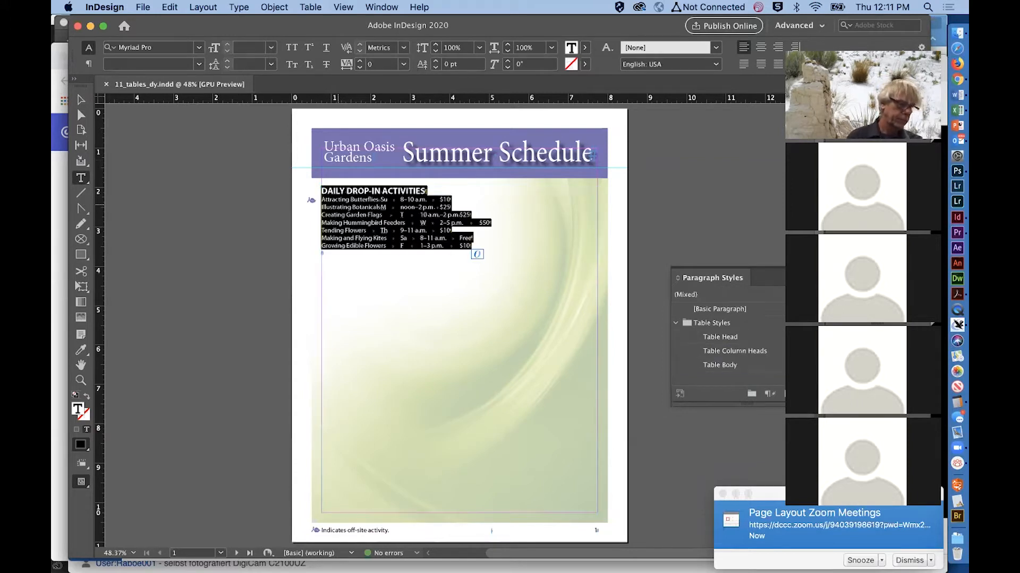
{"action": "left_click", "coordinate": [310, 7]}
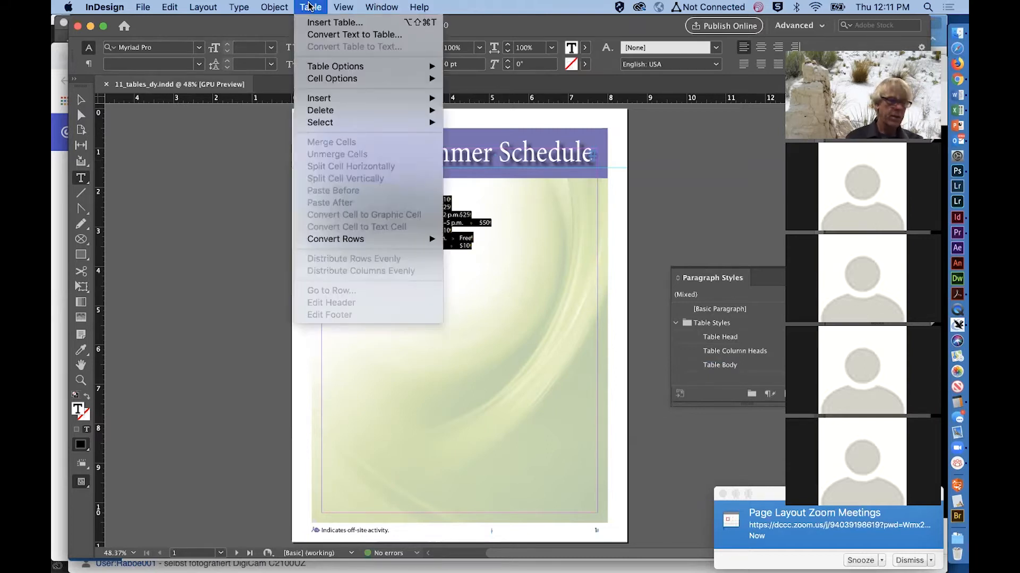
{"action": "left_click", "coordinate": [315, 35]}
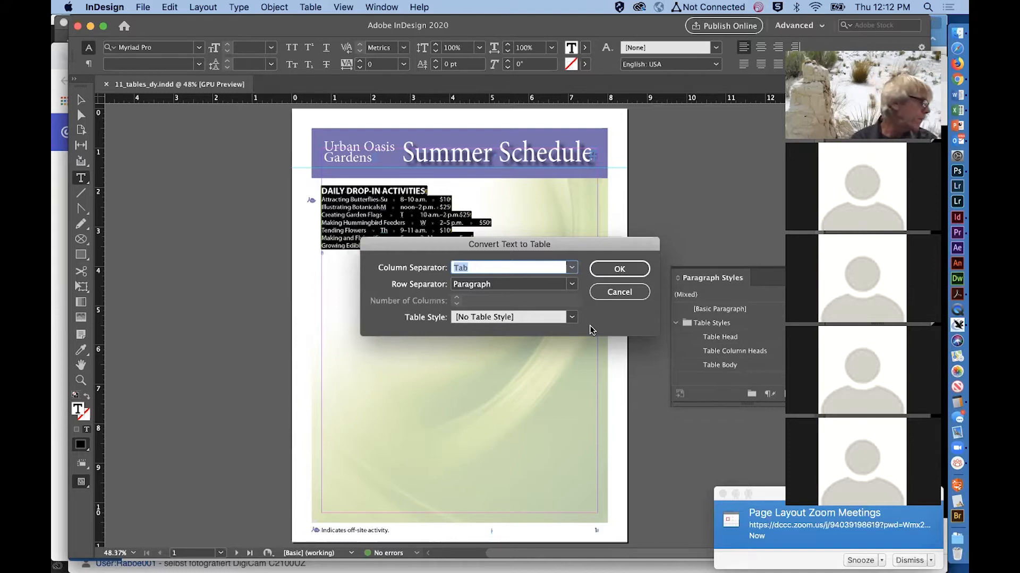
{"action": "left_click", "coordinate": [627, 269]}
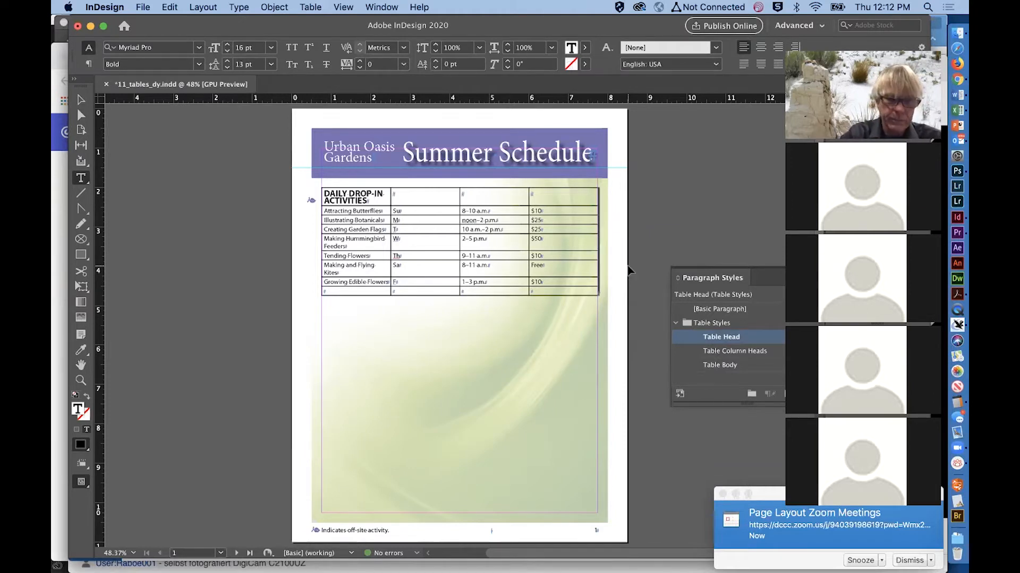
{"action": "key", "text": "super+s"}
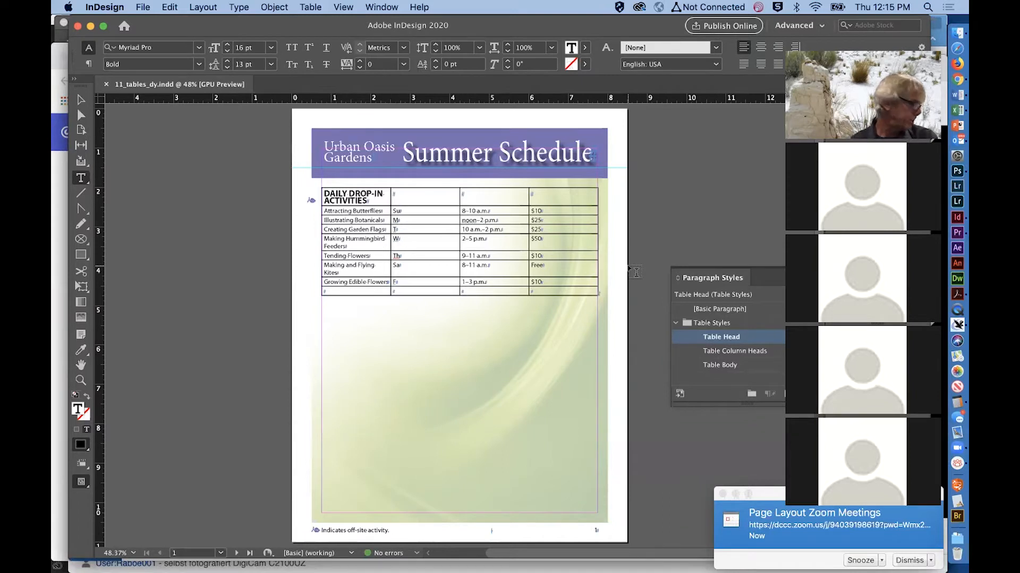
Insert one row below the table's DAILY DROP-IN ACTIVITIES row.
{"action": "left_click", "coordinate": [347, 195]}
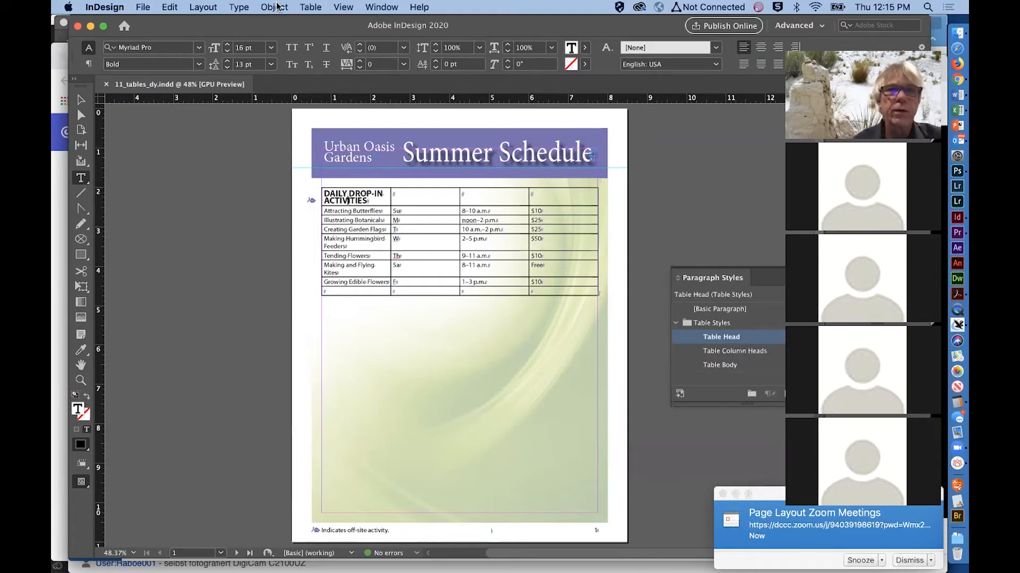
{"action": "left_click", "coordinate": [313, 7]}
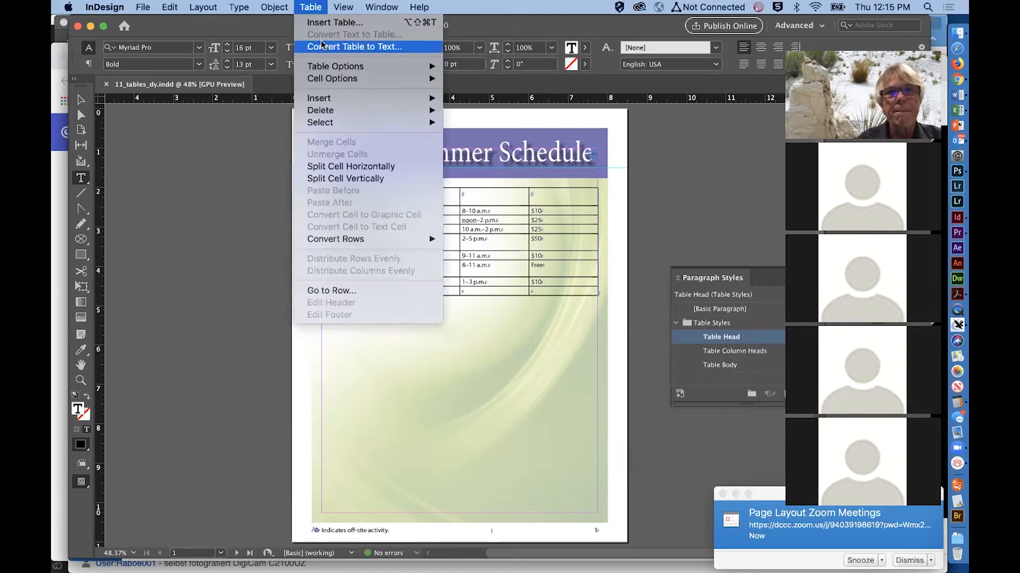
{"action": "mouse_move", "coordinate": [315, 99]}
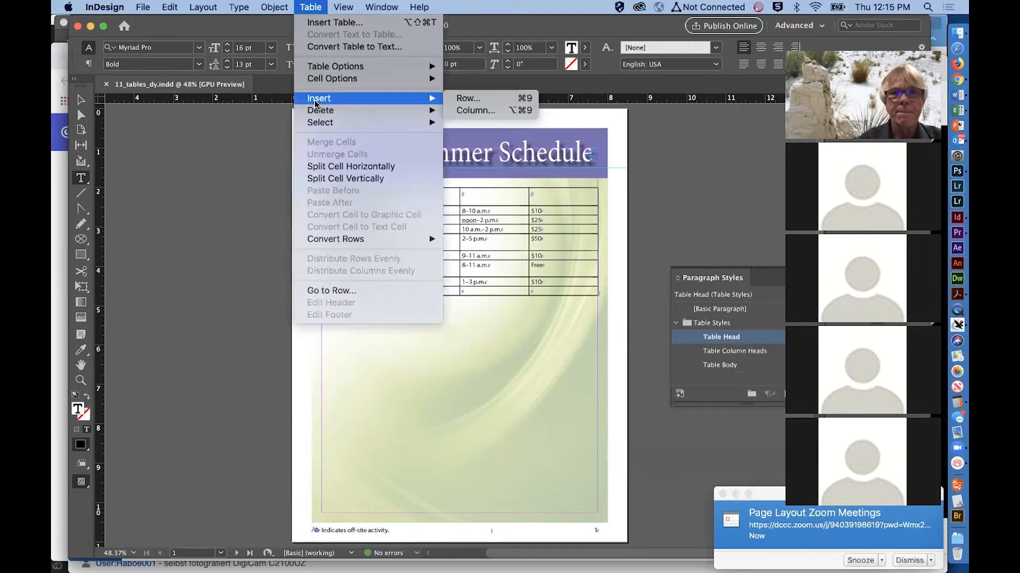
{"action": "left_click", "coordinate": [467, 98]}
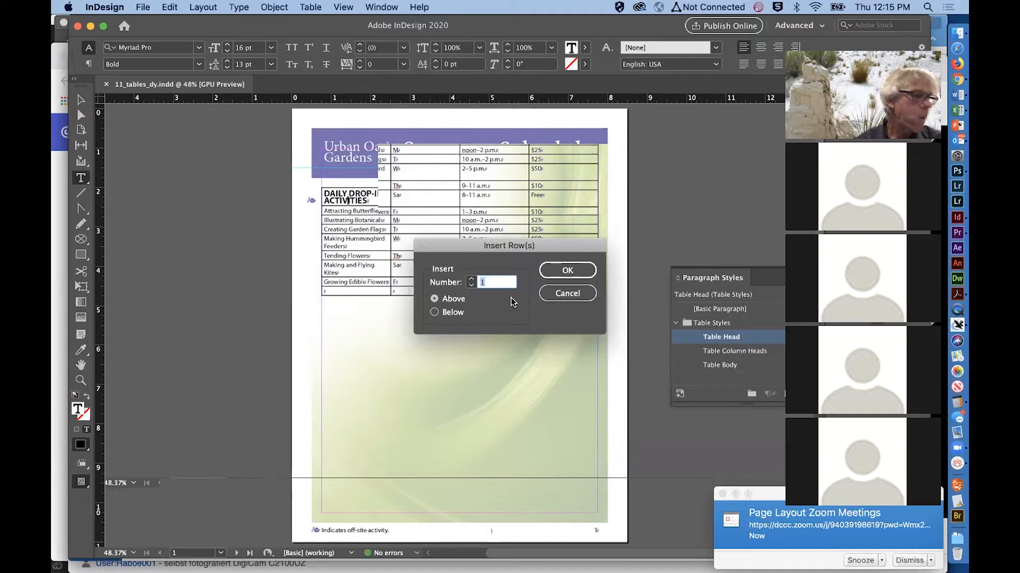
{"action": "left_click", "coordinate": [435, 313]}
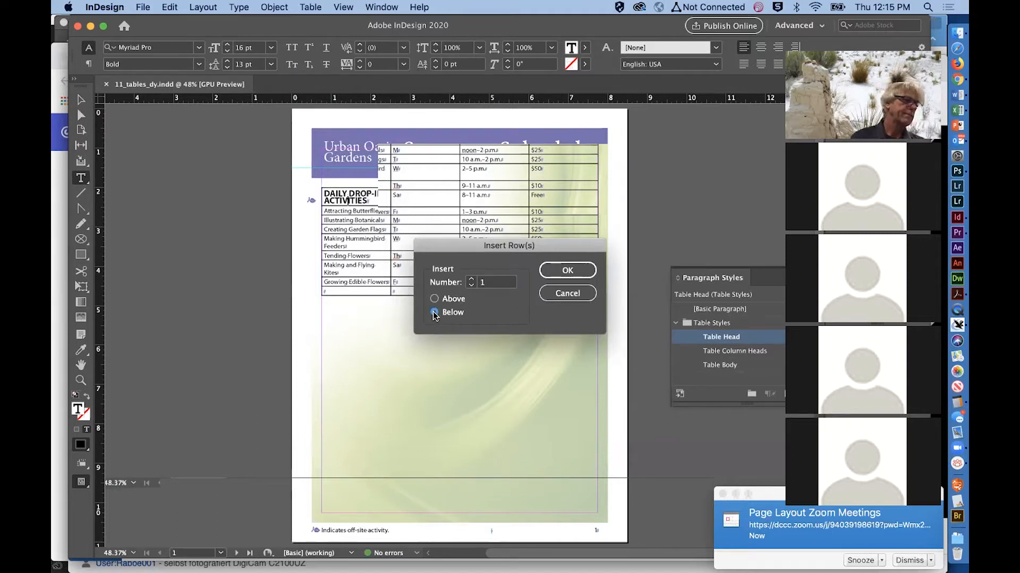
{"action": "left_click", "coordinate": [582, 267]}
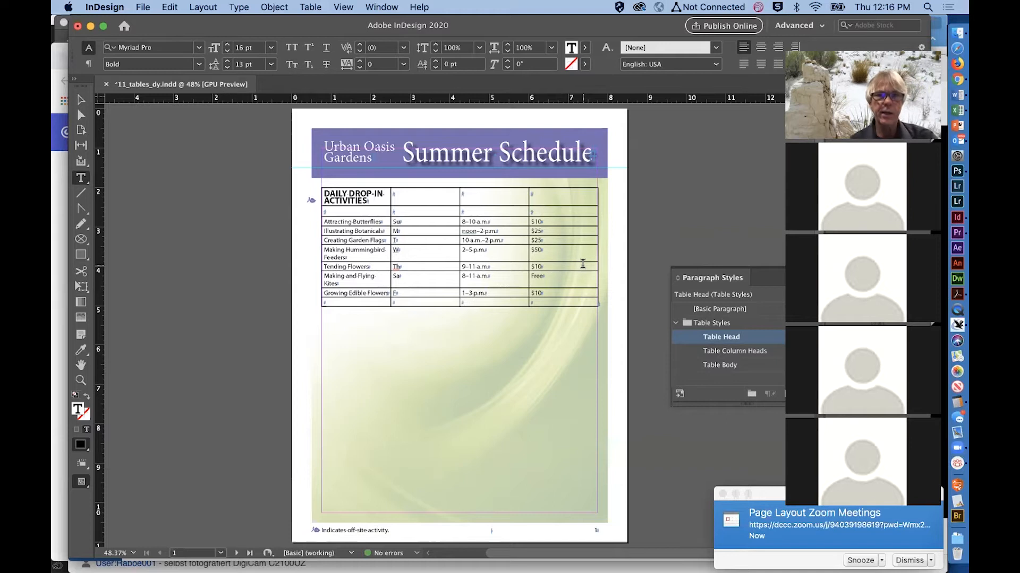
Enter the column heading "Activity" in the first cell of the empty row beneath the table title.
{"action": "left_click", "coordinate": [351, 211]}
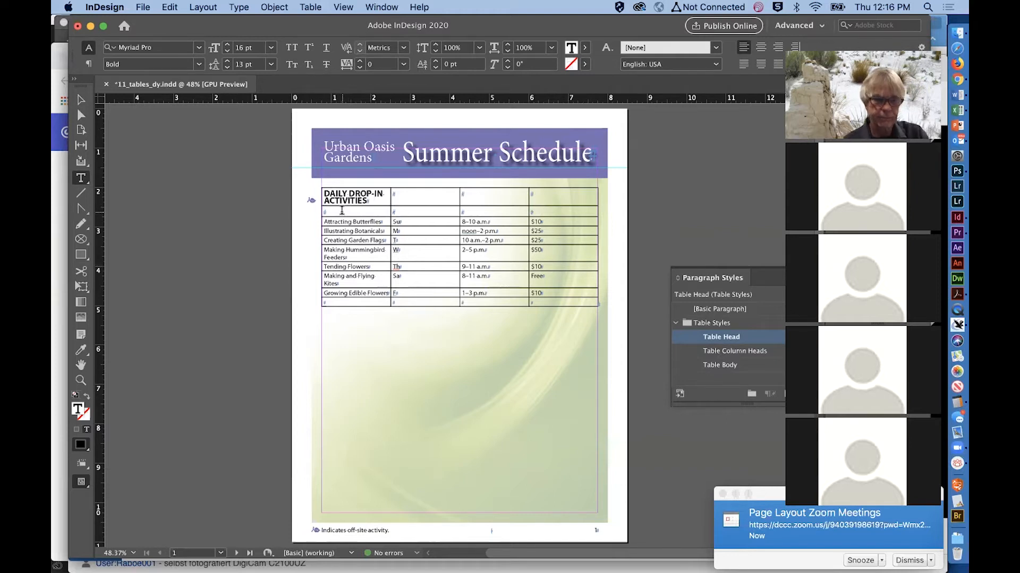
{"action": "type", "text": "A"}
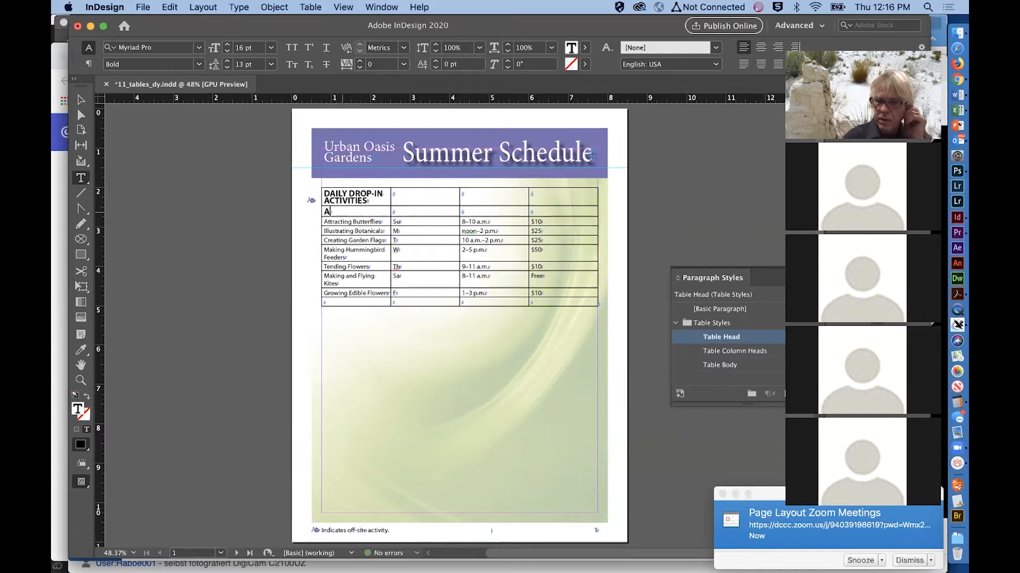
{"action": "key", "text": "super+equal"}
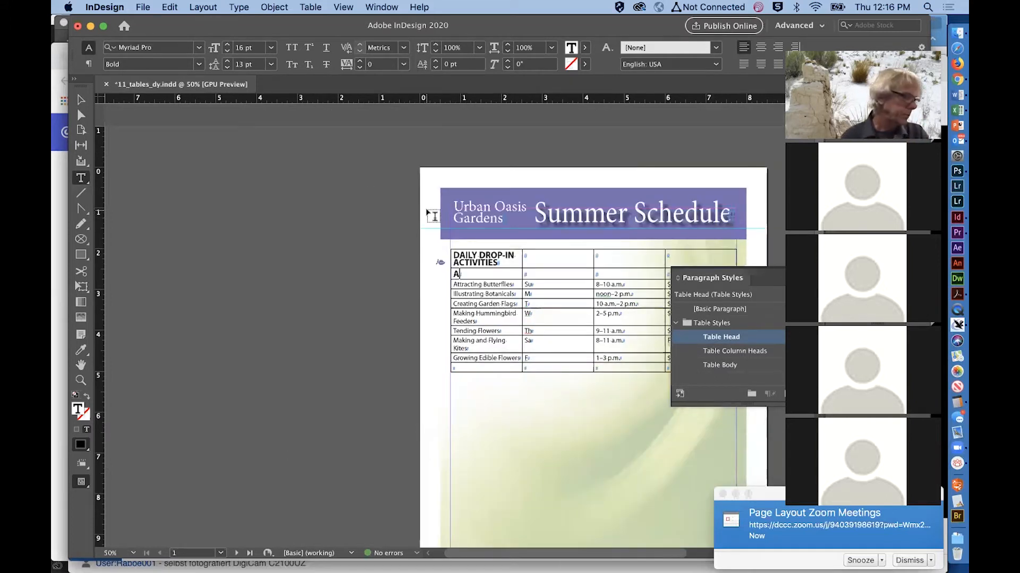
{"action": "type", "text": "ctivity"}
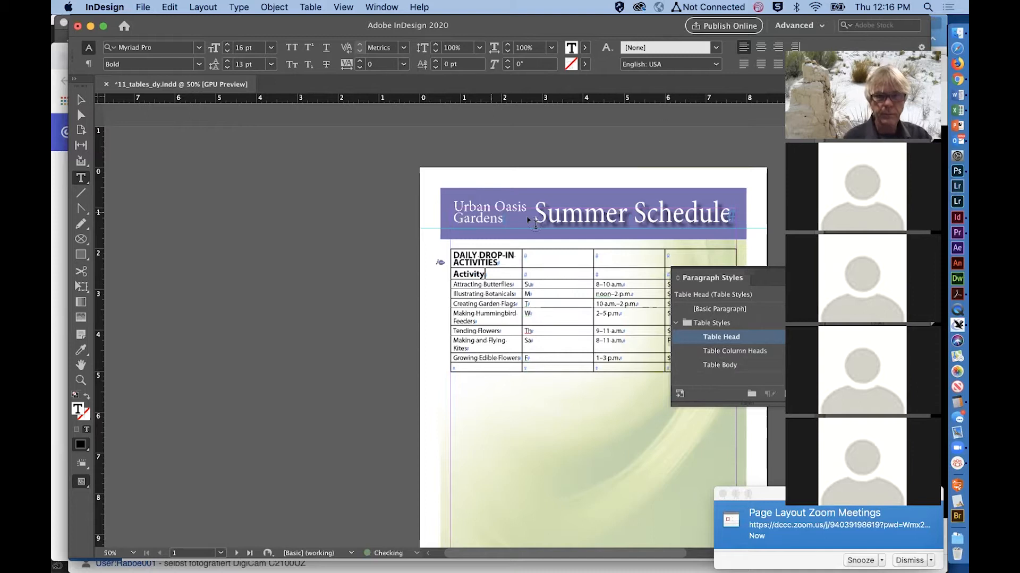
Enter the column headings "Day", "Time" and "Fee" in the three remaining cells of the Activity row.
{"action": "scroll", "coordinate": [509, 176], "scroll_direction": "right", "scroll_amount": 5}
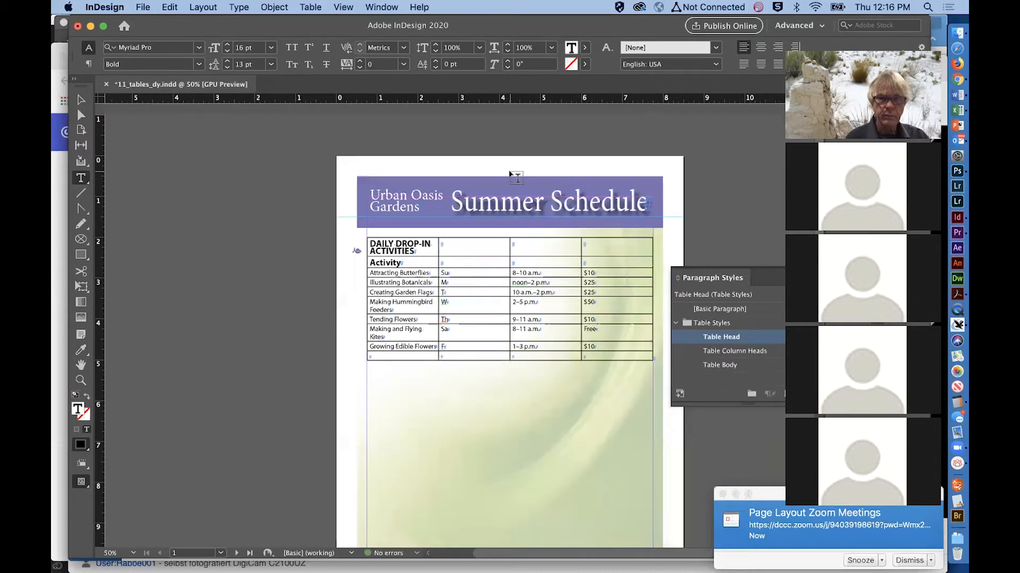
{"action": "key", "text": "super+equal"}
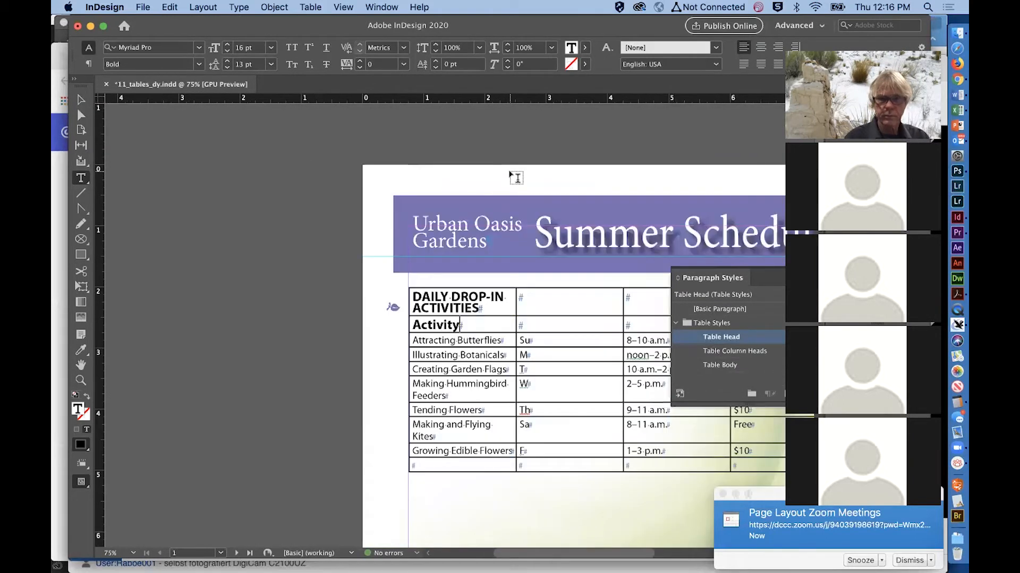
{"action": "scroll", "coordinate": [547, 155], "scroll_direction": "right", "scroll_amount": 3}
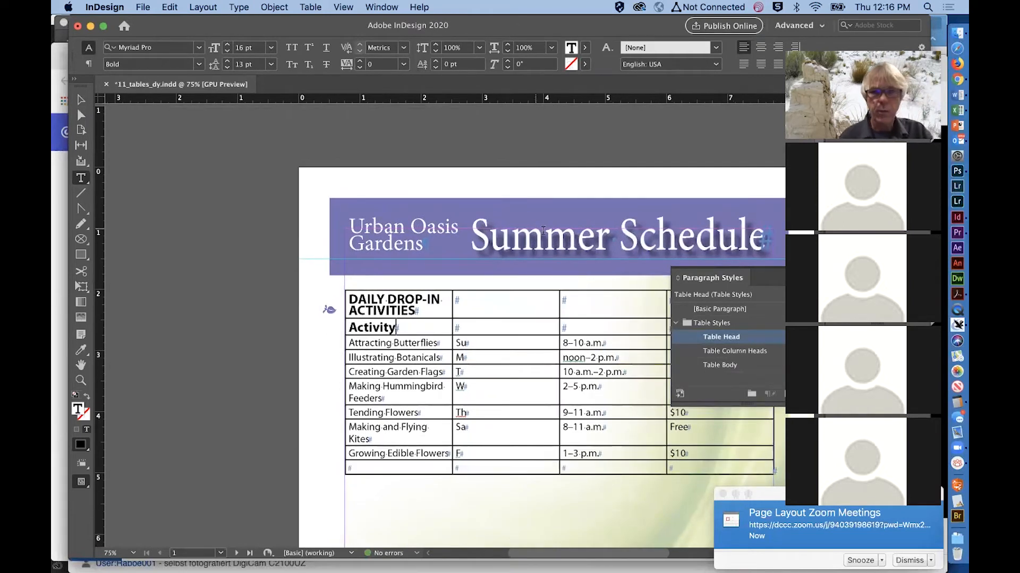
{"action": "left_click", "coordinate": [481, 326]}
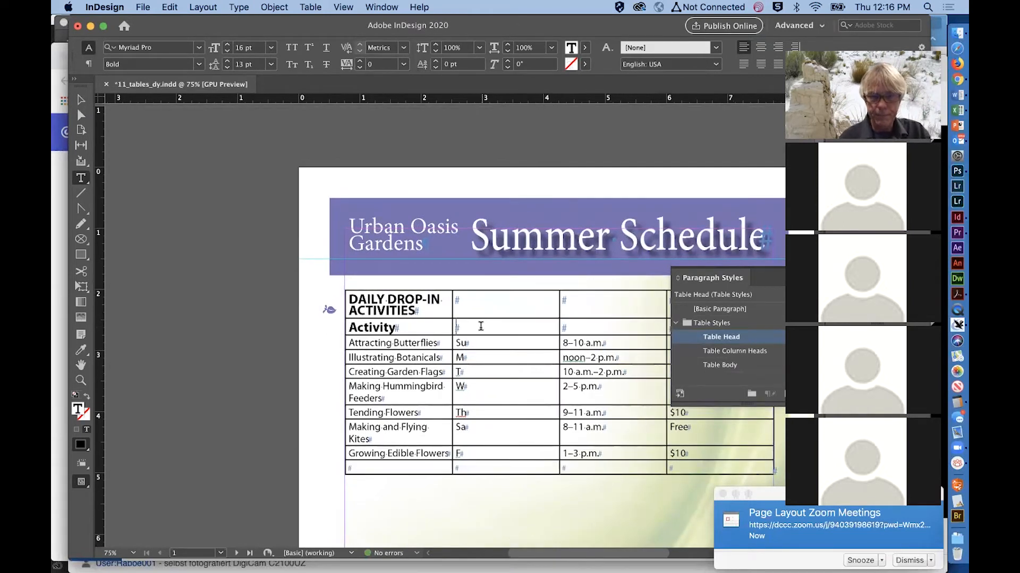
{"action": "type", "text": "Day"}
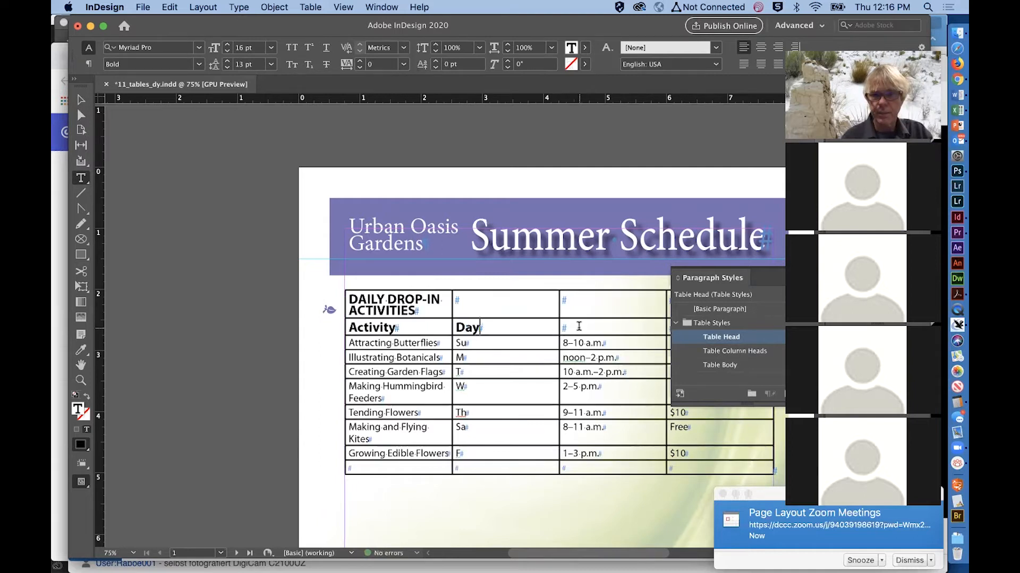
{"action": "type", "text": "Time"}
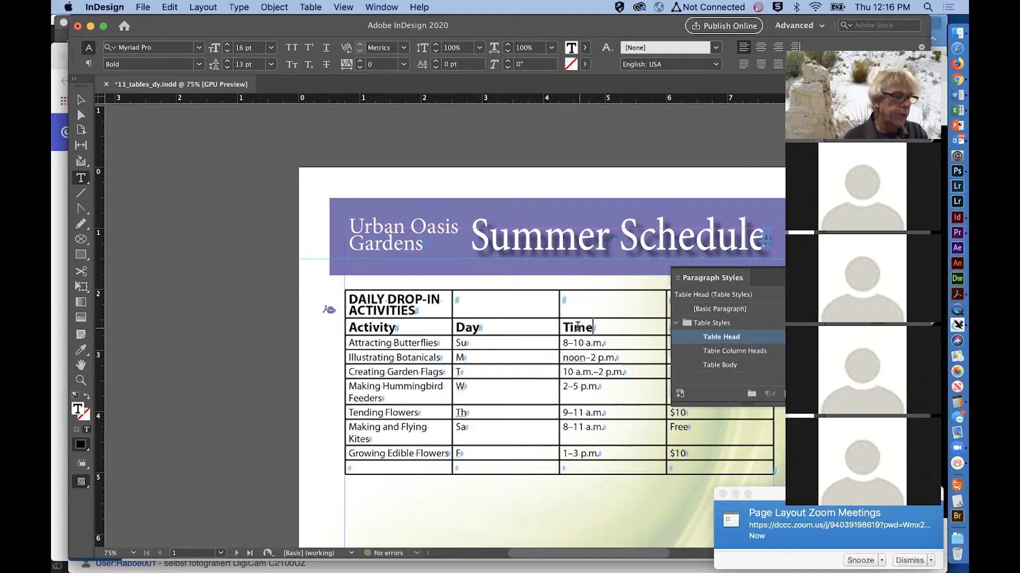
{"action": "scroll", "coordinate": [584, 327], "scroll_direction": "right", "scroll_amount": 5}
{"action": "scroll", "coordinate": [584, 327], "scroll_direction": "down", "scroll_amount": 2}
{"action": "scroll", "coordinate": [577, 326], "scroll_direction": "right", "scroll_amount": 1}
{"action": "scroll", "coordinate": [578, 326], "scroll_direction": "up", "scroll_amount": 1}
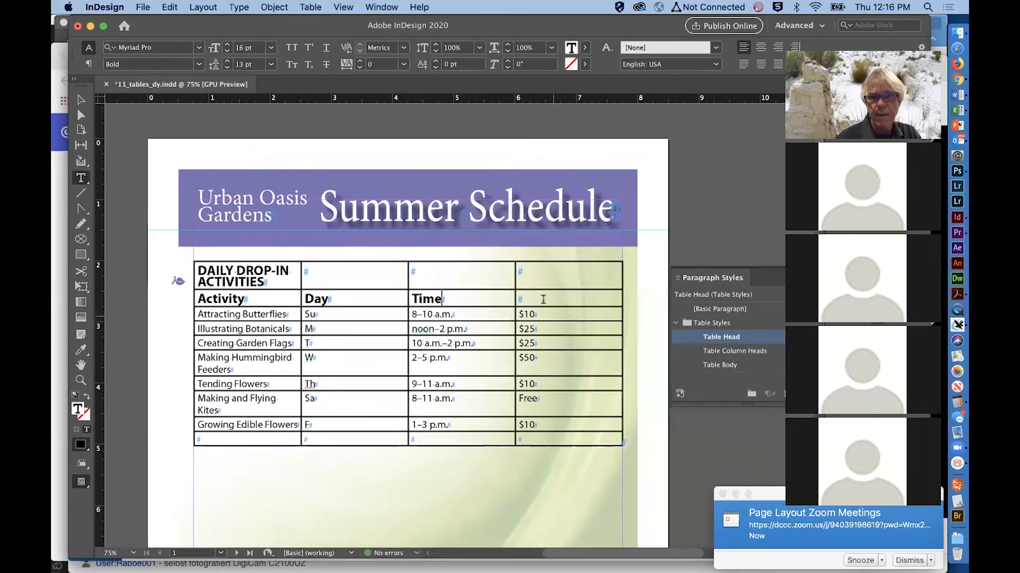
{"action": "left_click", "coordinate": [544, 297]}
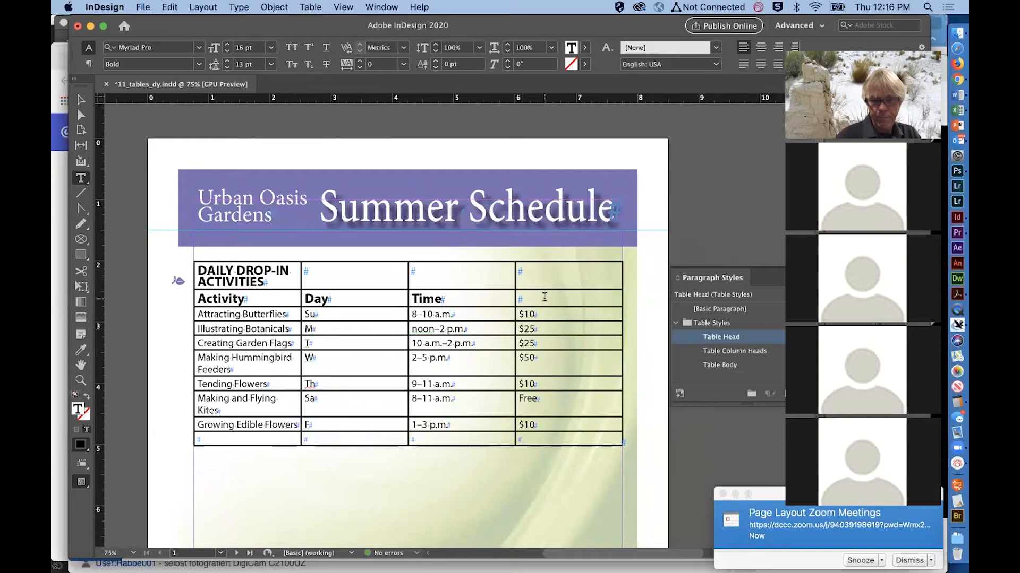
{"action": "type", "text": "Fee"}
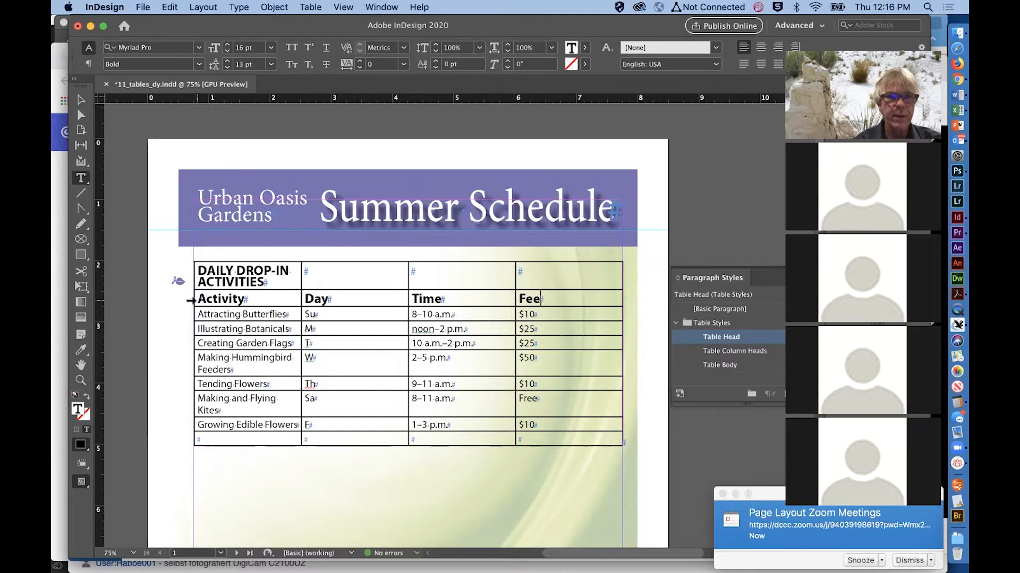
Apply the Table Column Heads paragraph style to all four cells of the column heading row.
{"action": "left_click_drag", "start_coordinate": [197, 300], "coordinate": [574, 302]}
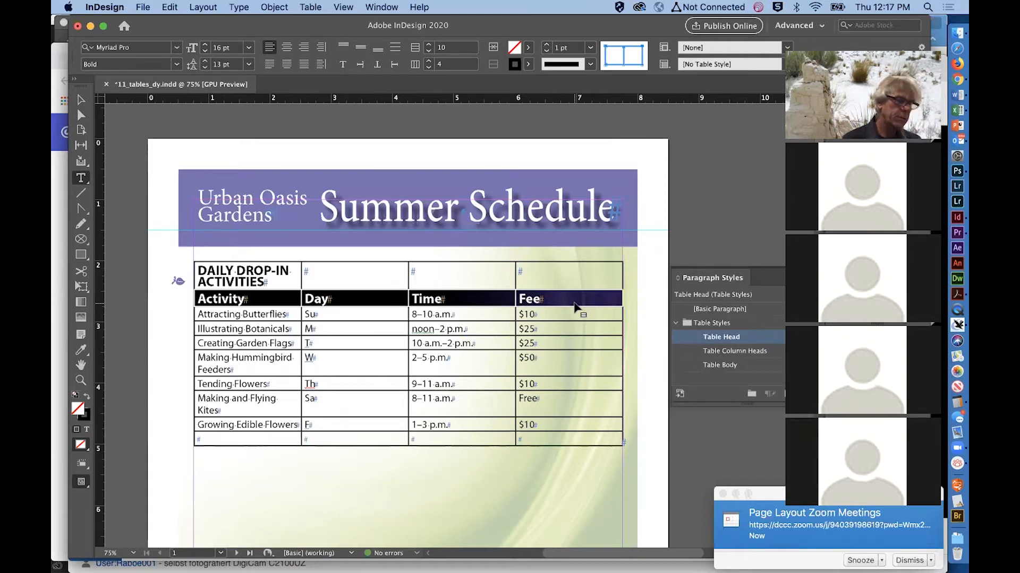
{"action": "left_click", "coordinate": [238, 7]}
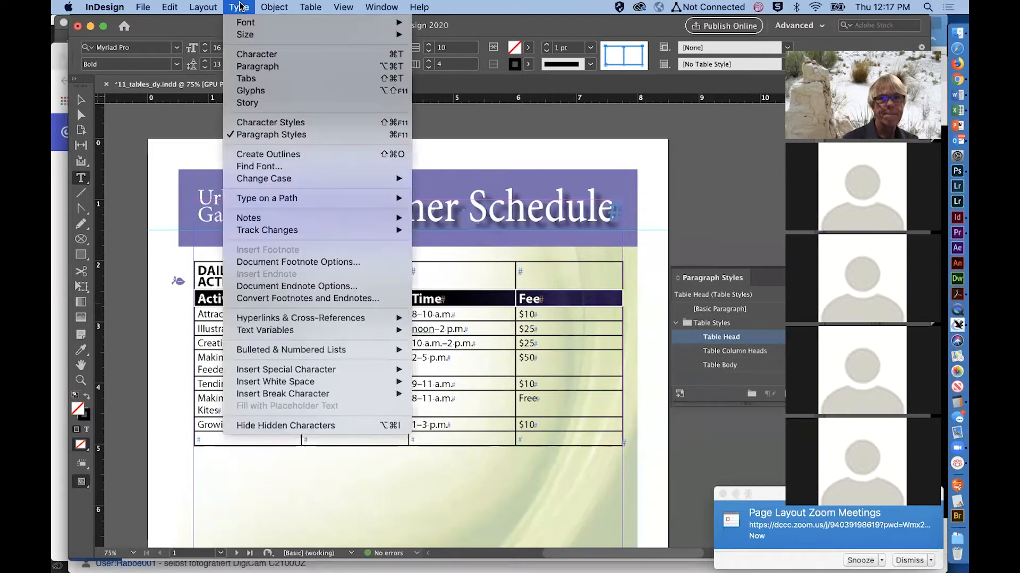
{"action": "left_click", "coordinate": [240, 6]}
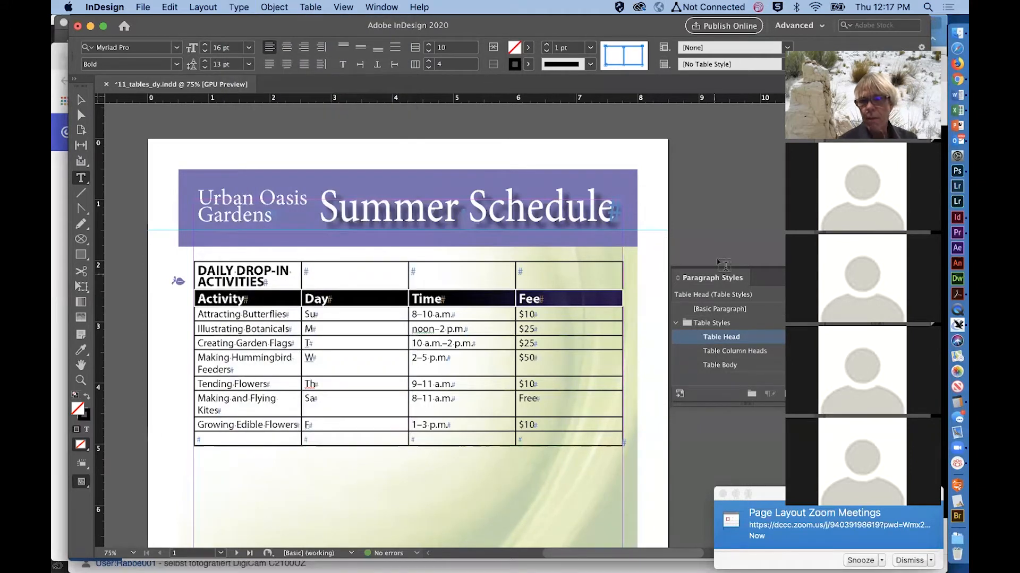
{"action": "left_click_drag", "start_coordinate": [721, 278], "coordinate": [582, 143]}
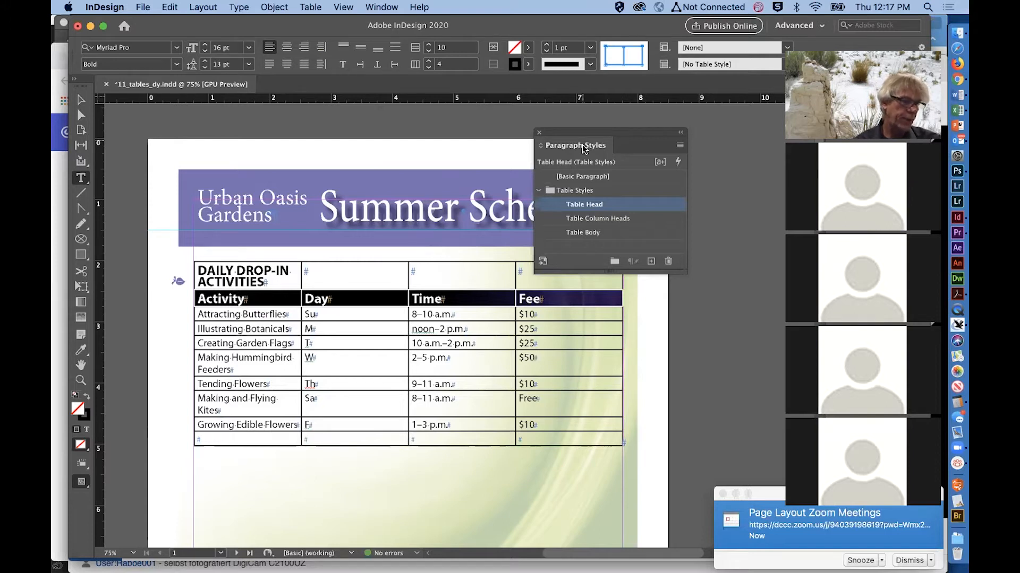
{"action": "left_click", "coordinate": [628, 215]}
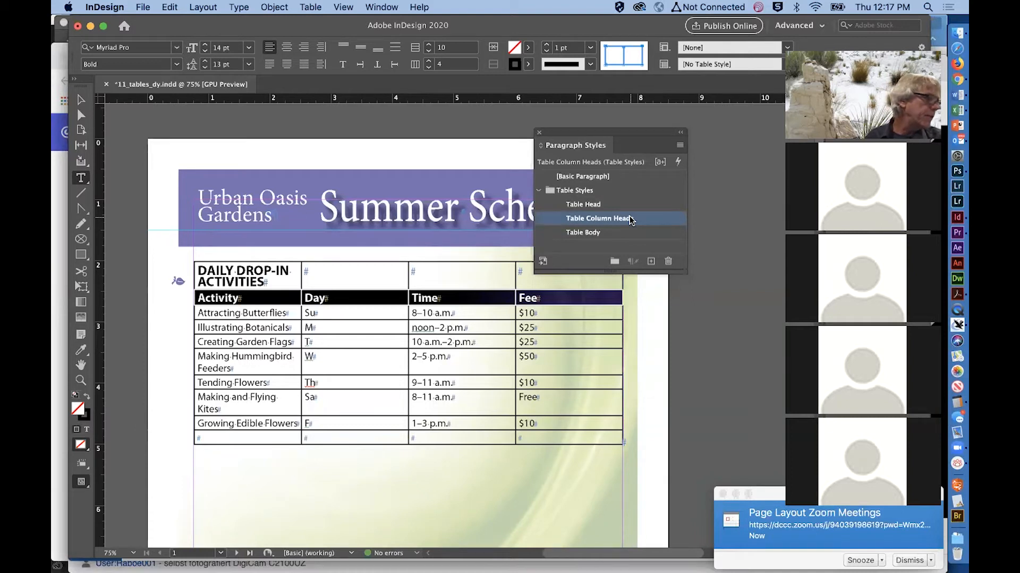
Insert one column to the right of the Fee column and save the document.
{"action": "left_click", "coordinate": [581, 300]}
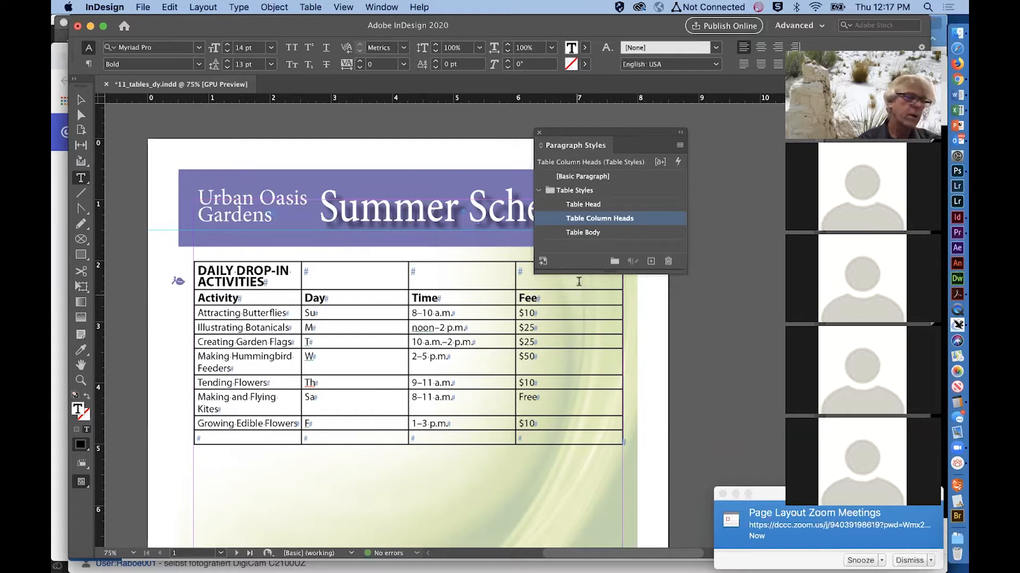
{"action": "left_click", "coordinate": [311, 7]}
{"action": "mouse_move", "coordinate": [322, 101]}
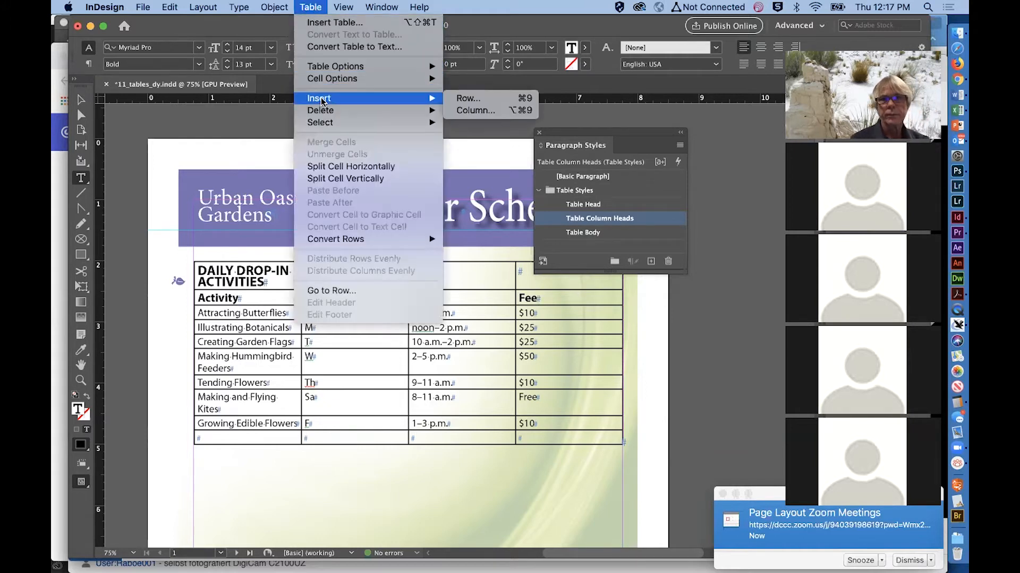
{"action": "left_click", "coordinate": [491, 110]}
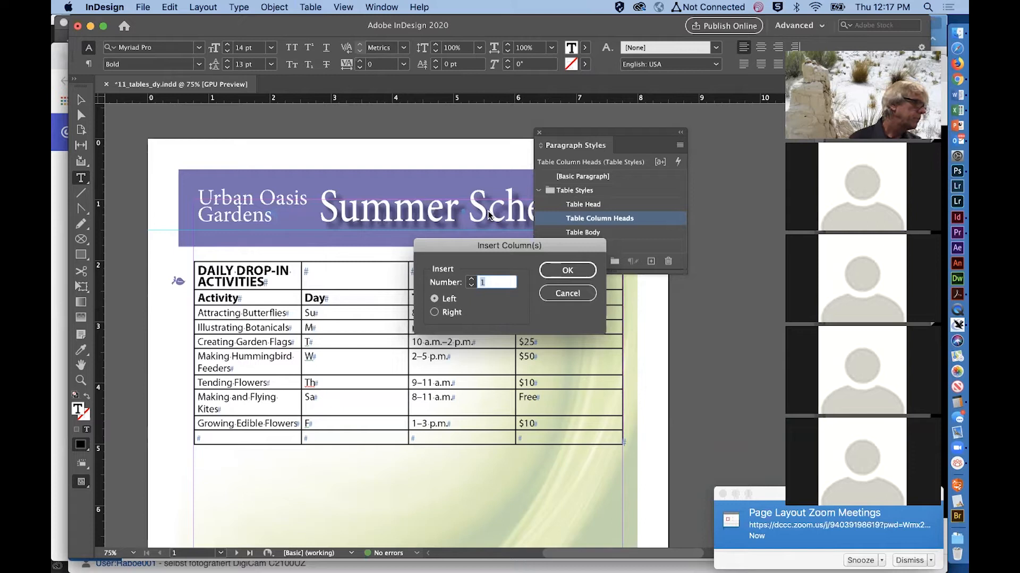
{"action": "left_click", "coordinate": [435, 313]}
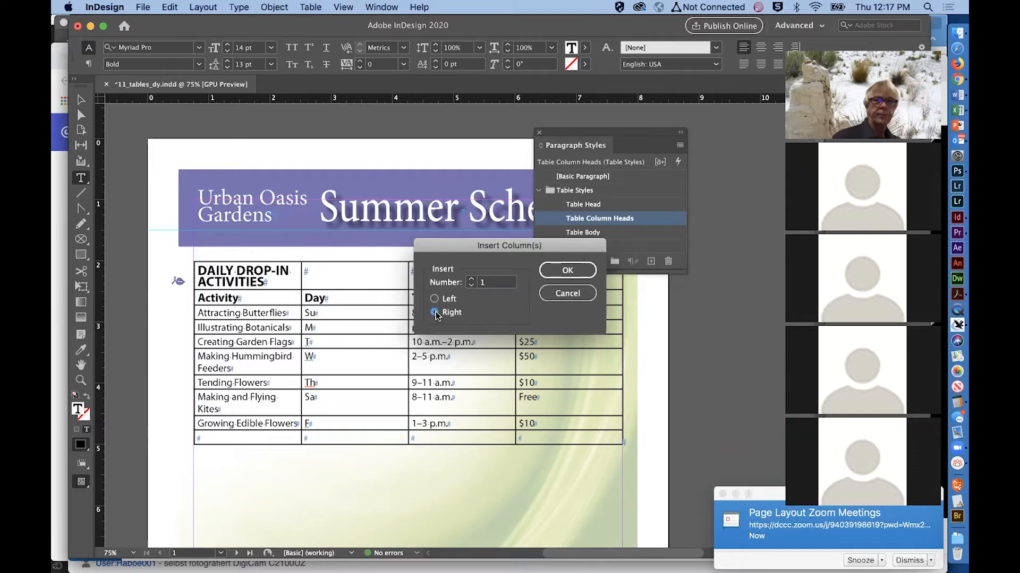
{"action": "left_click", "coordinate": [565, 275]}
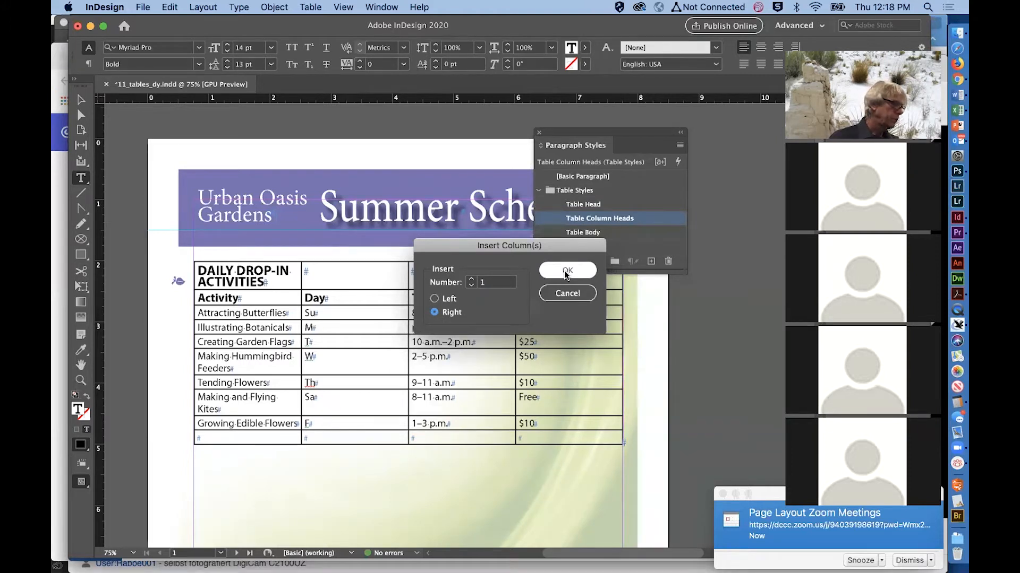
{"action": "left_click", "coordinate": [566, 272]}
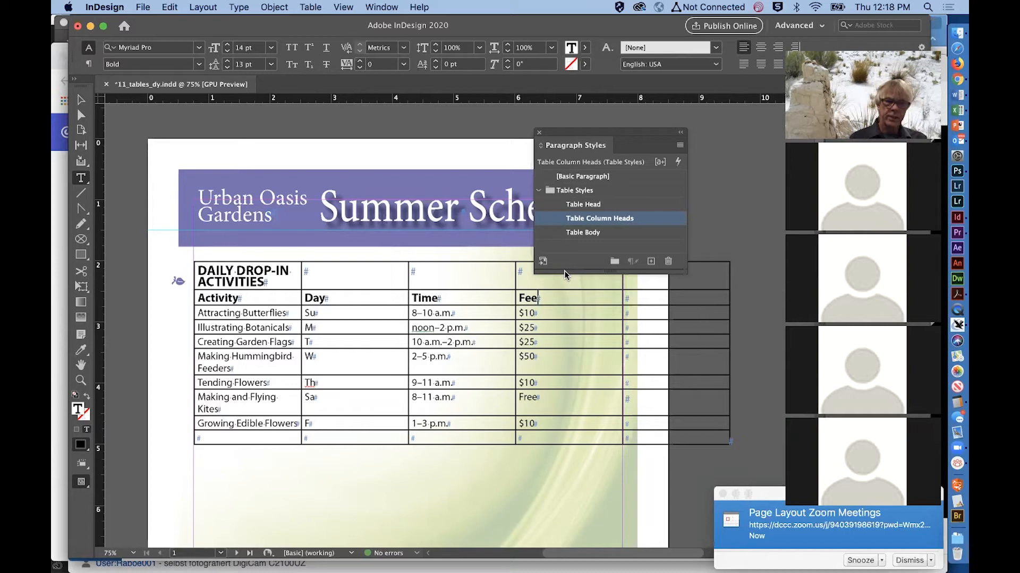
{"action": "key", "text": "super+s"}
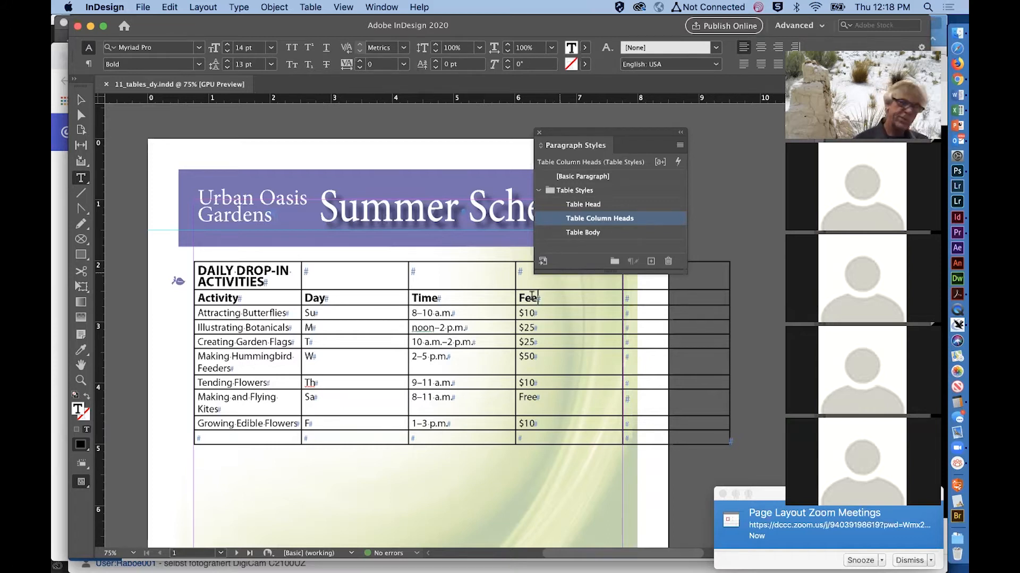
Delete the empty last row of the table and save the document.
{"action": "left_click", "coordinate": [190, 439]}
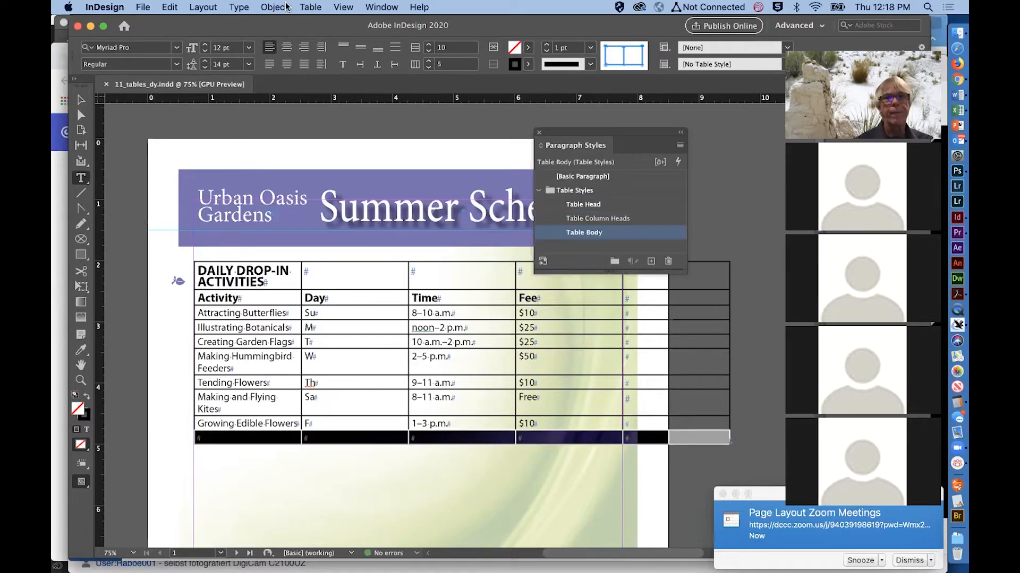
{"action": "left_click", "coordinate": [310, 7]}
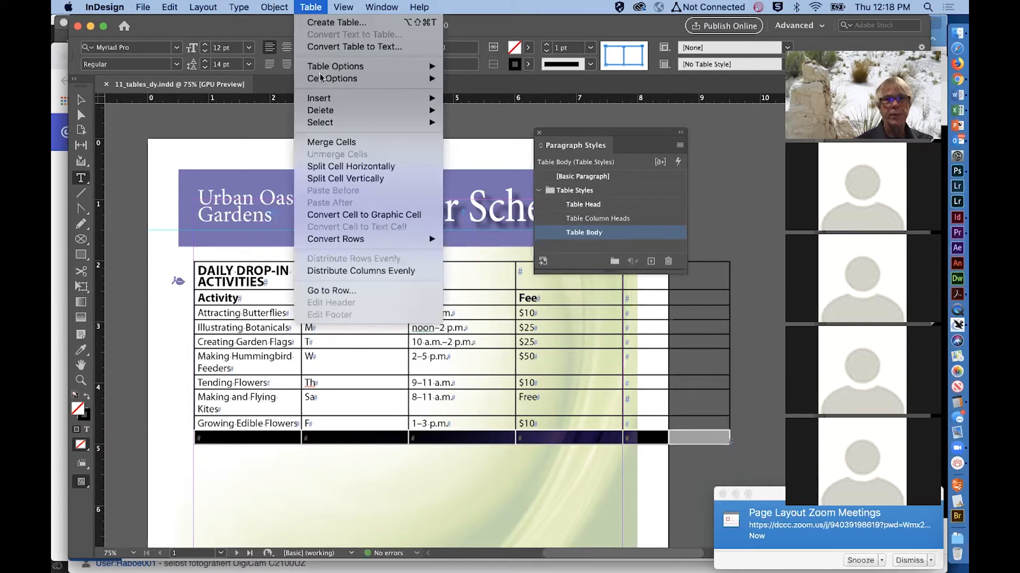
{"action": "mouse_move", "coordinate": [318, 112]}
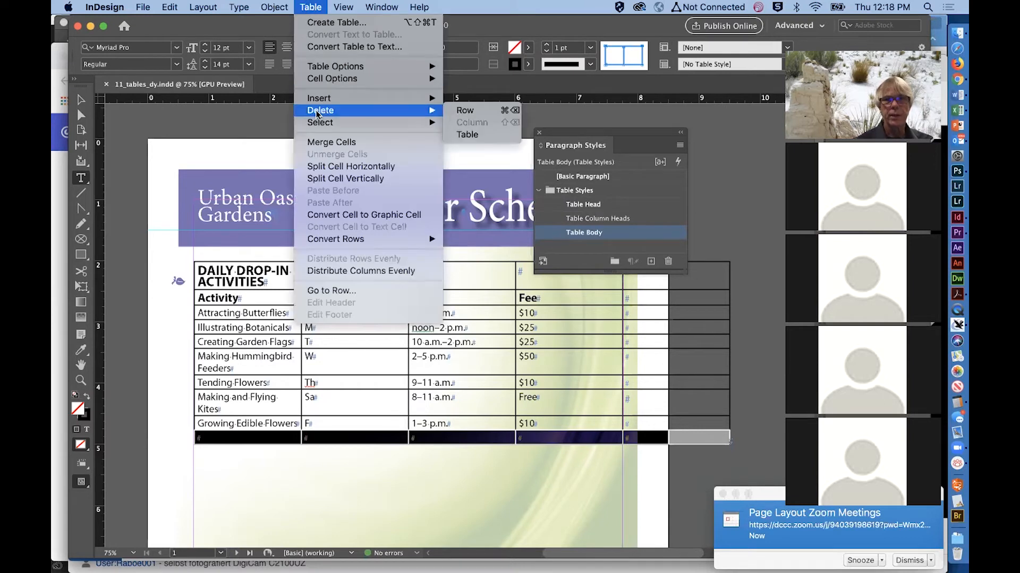
{"action": "left_click", "coordinate": [476, 112]}
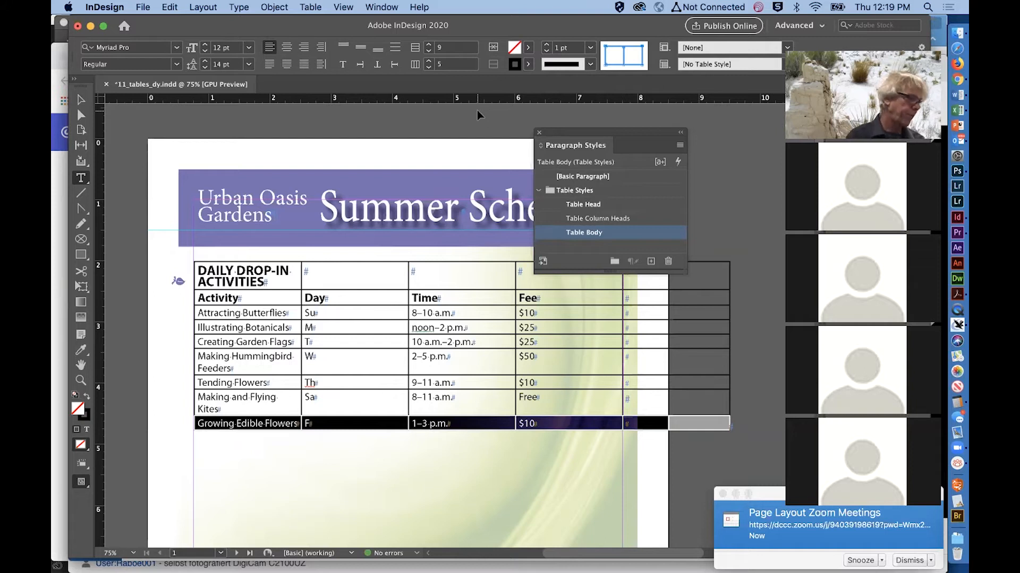
{"action": "key", "text": "super+s"}
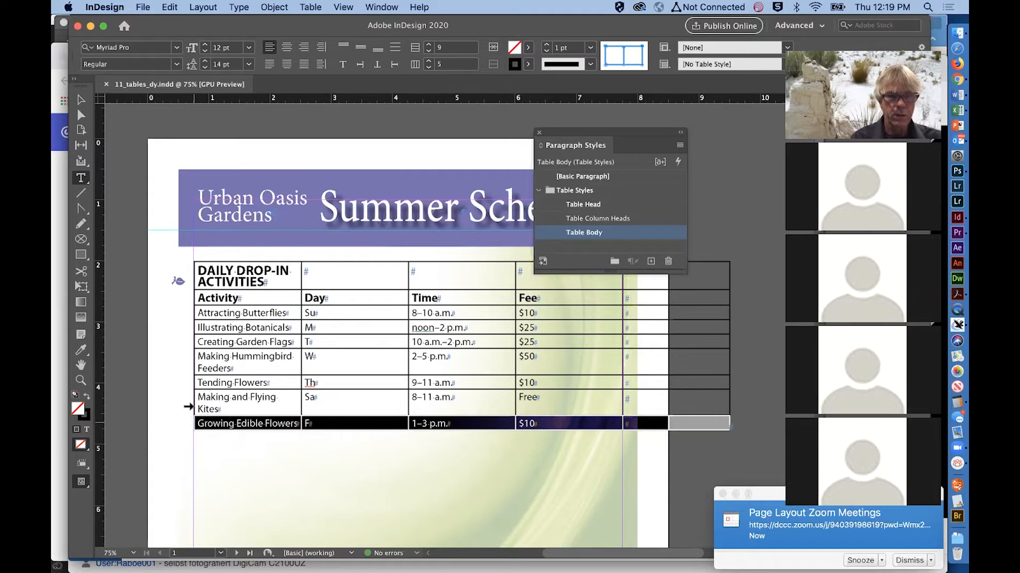
Move the Growing Edible Flowers row above the Making and Flying Kites row and save the document.
{"action": "left_click", "coordinate": [188, 403]}
{"action": "left_click", "coordinate": [188, 423]}
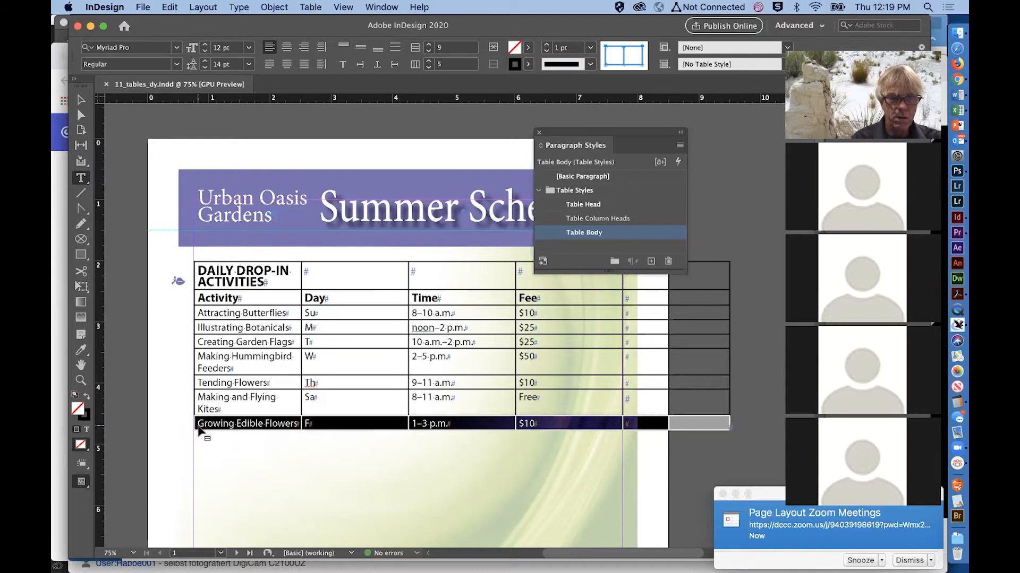
{"action": "left_click_drag", "start_coordinate": [202, 430], "coordinate": [201, 399]}
{"action": "left_click_drag", "start_coordinate": [207, 384], "coordinate": [205, 385]}
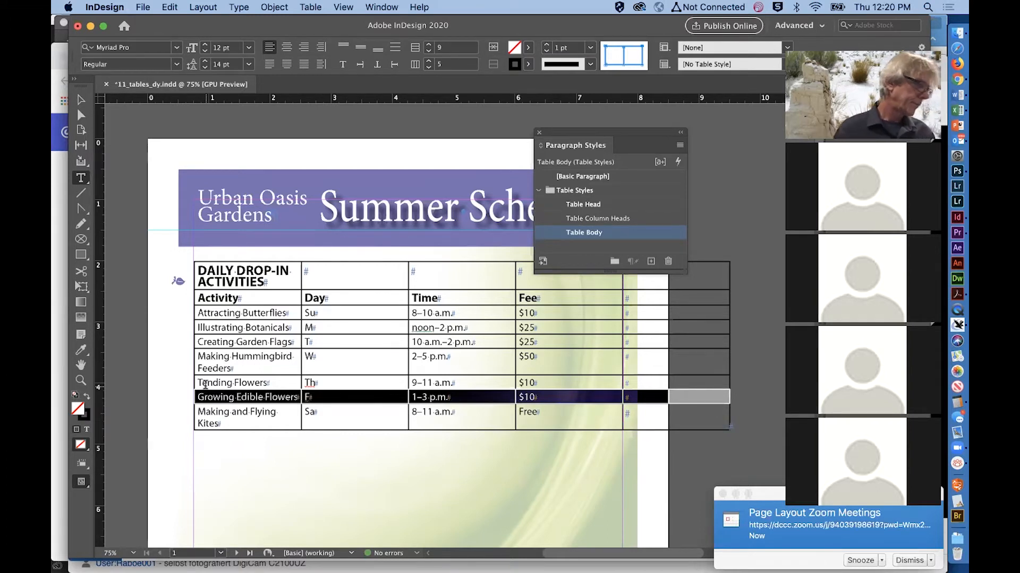
{"action": "key", "text": "super"}
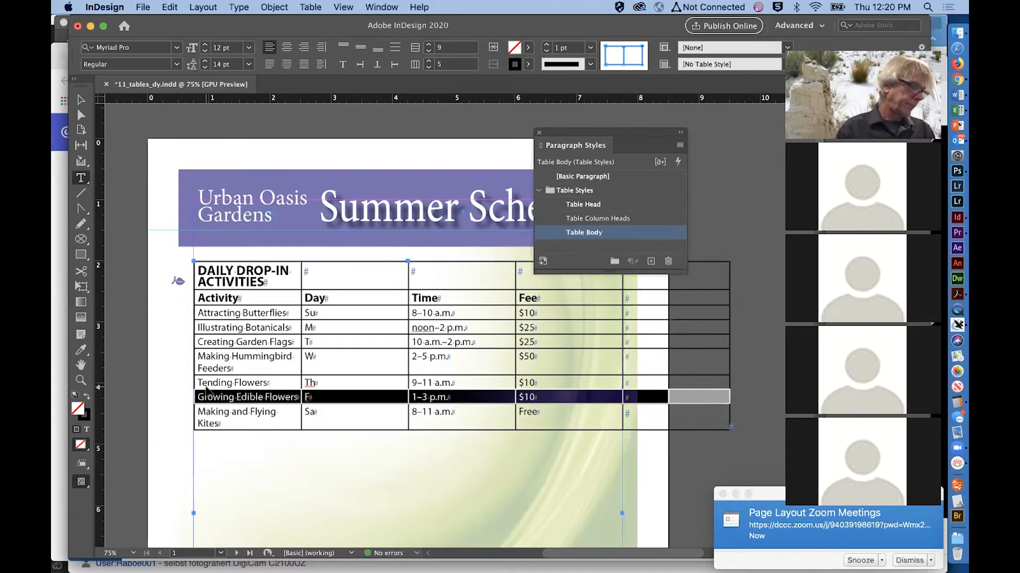
{"action": "key", "text": "super+s"}
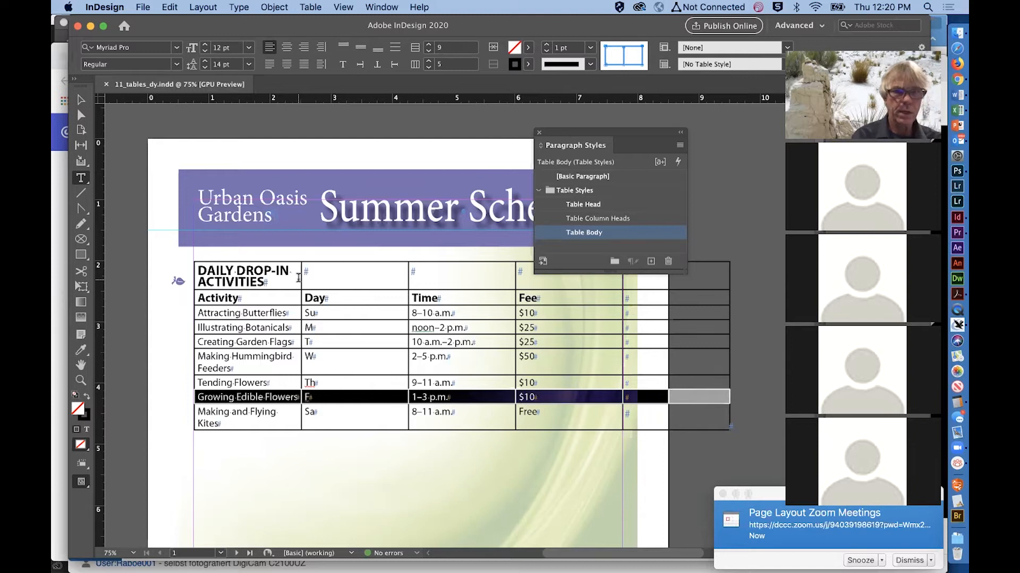
Widen the Activity column to about 2.75 in, and narrow Day to about 0.75 in, Time to about 1.25 in and Fee to about 0.75 in.
{"action": "left_click_drag", "start_coordinate": [299, 280], "coordinate": [361, 287]}
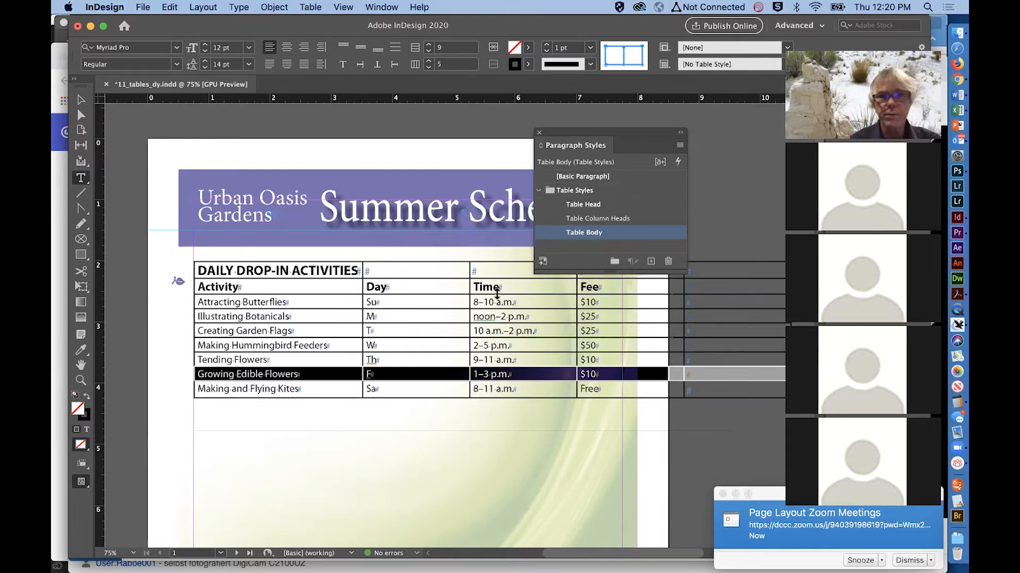
{"action": "left_click_drag", "start_coordinate": [470, 287], "coordinate": [406, 287]}
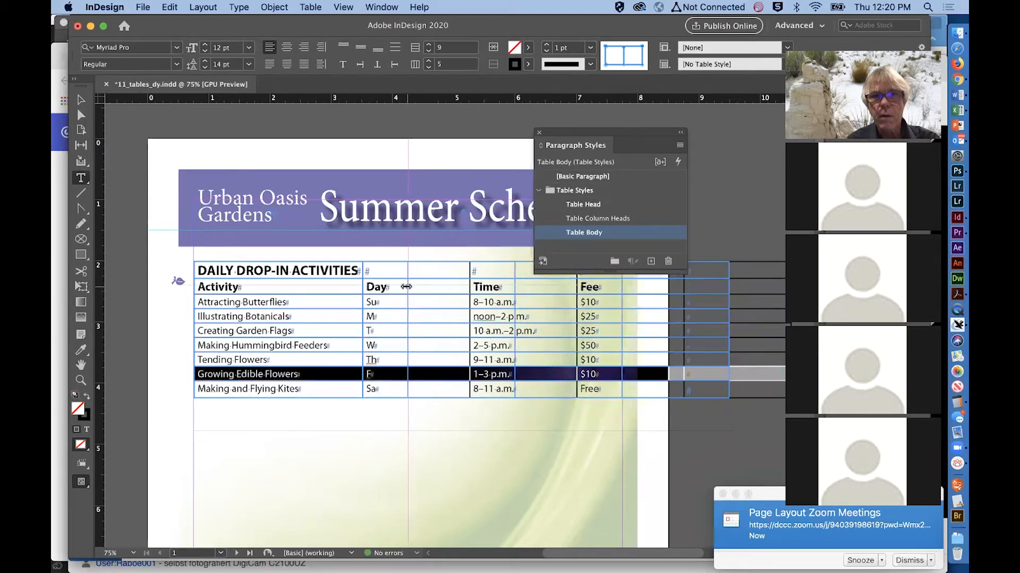
{"action": "mouse_move", "coordinate": [406, 287]}
{"action": "left_mouse_down"}
{"action": "mouse_move", "coordinate": [421, 286]}
{"action": "mouse_move", "coordinate": [406, 286]}
{"action": "left_mouse_up"}
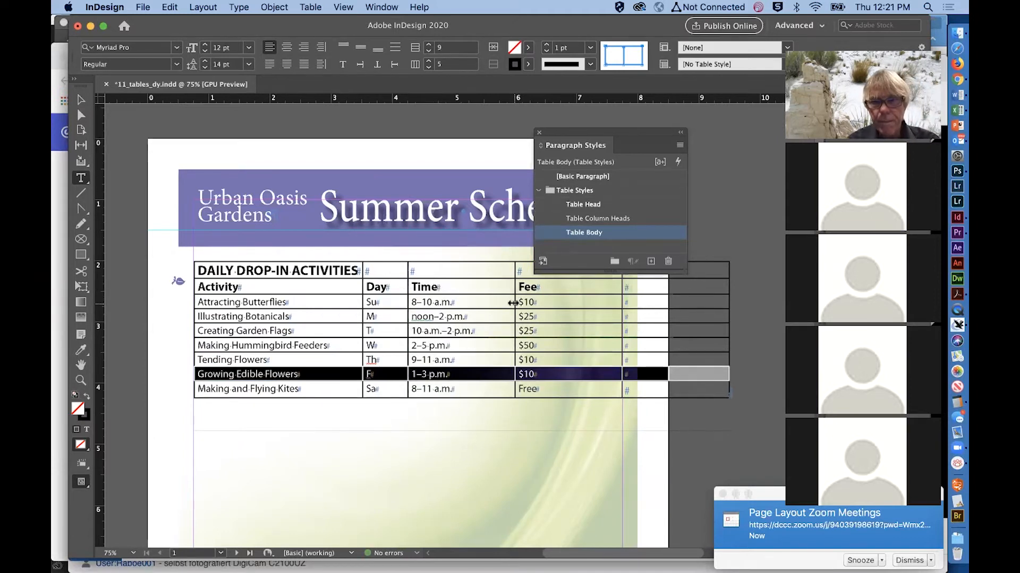
{"action": "left_click_drag", "start_coordinate": [512, 303], "coordinate": [483, 306]}
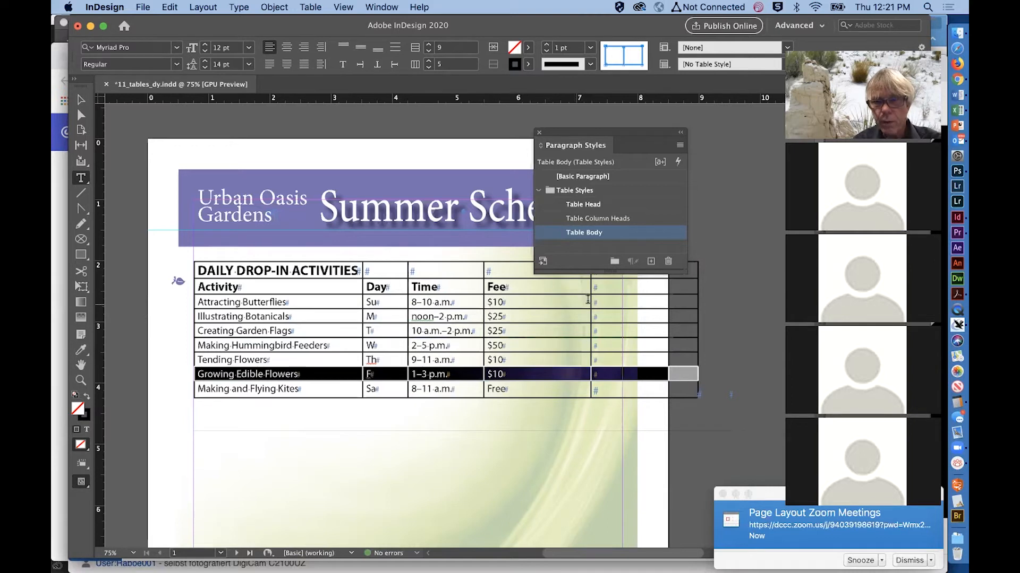
{"action": "left_click_drag", "start_coordinate": [589, 302], "coordinate": [530, 307]}
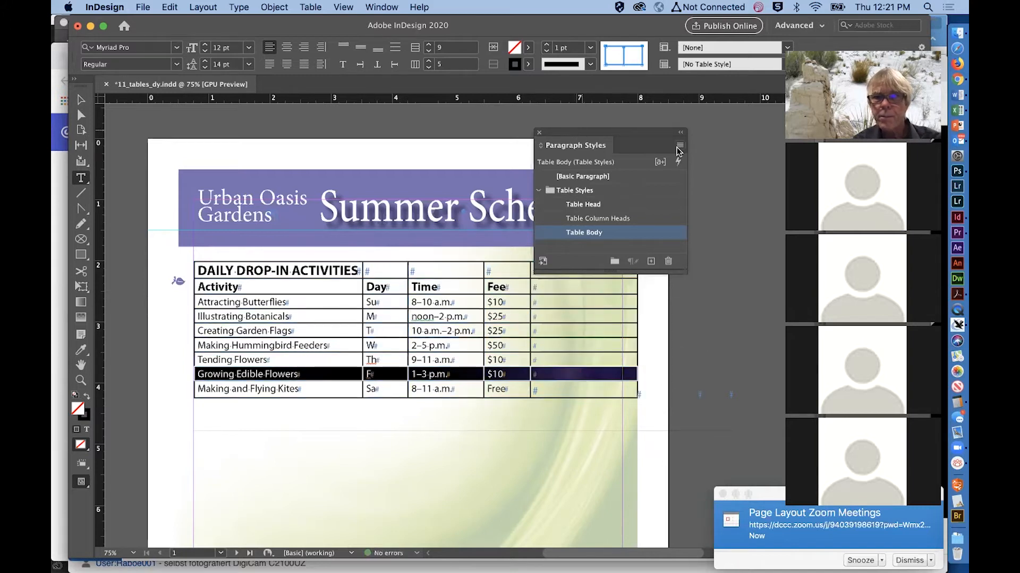
Narrow the table's empty last column until the table's outer edge meets the page's right margin guide.
{"action": "left_click_drag", "start_coordinate": [614, 132], "coordinate": [767, 124]}
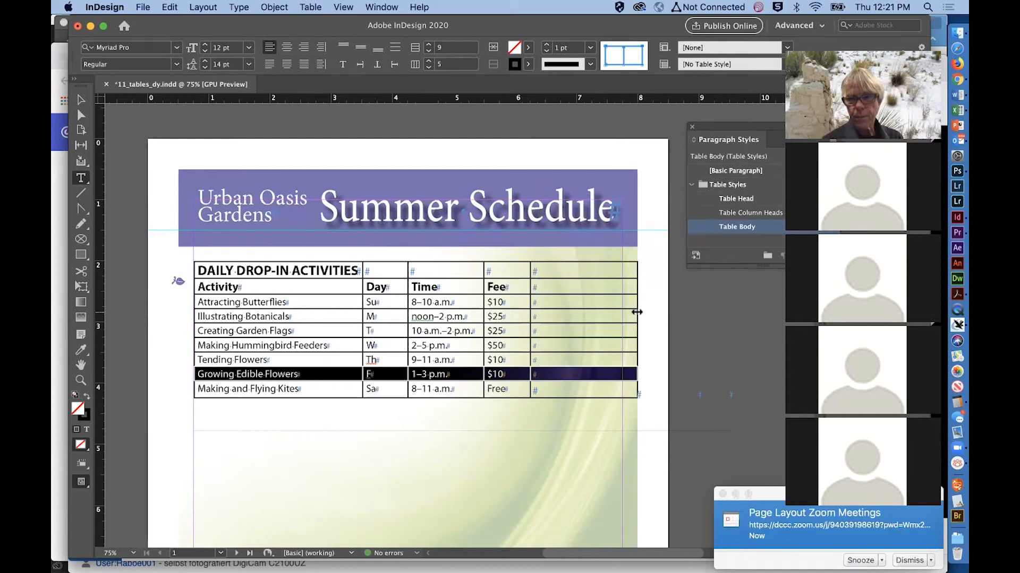
{"action": "left_click_drag", "start_coordinate": [634, 314], "coordinate": [620, 316]}
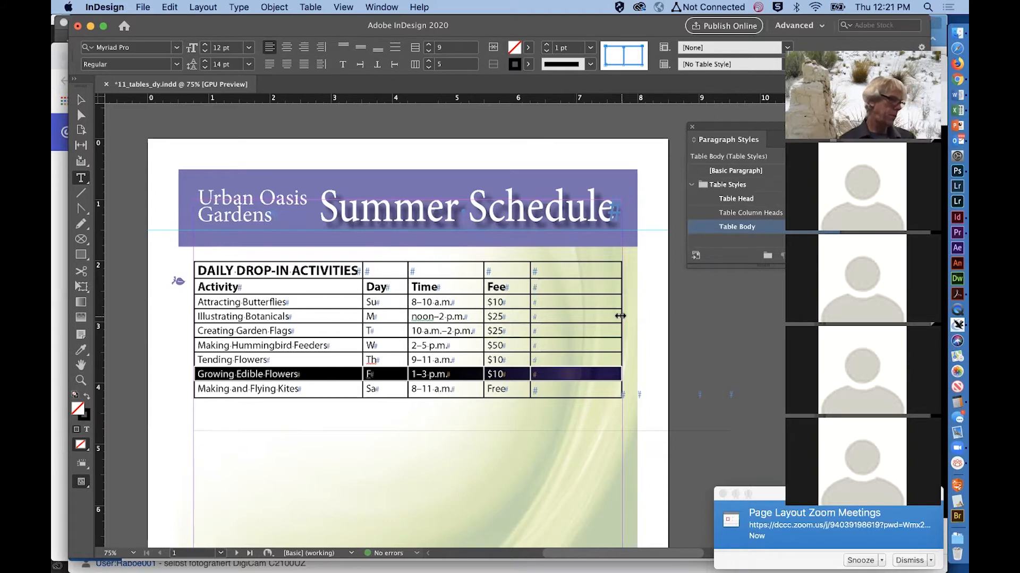
Show the Table settings, select the entire table and set all four cell insets to 0.125 in.
{"action": "left_click", "coordinate": [378, 7]}
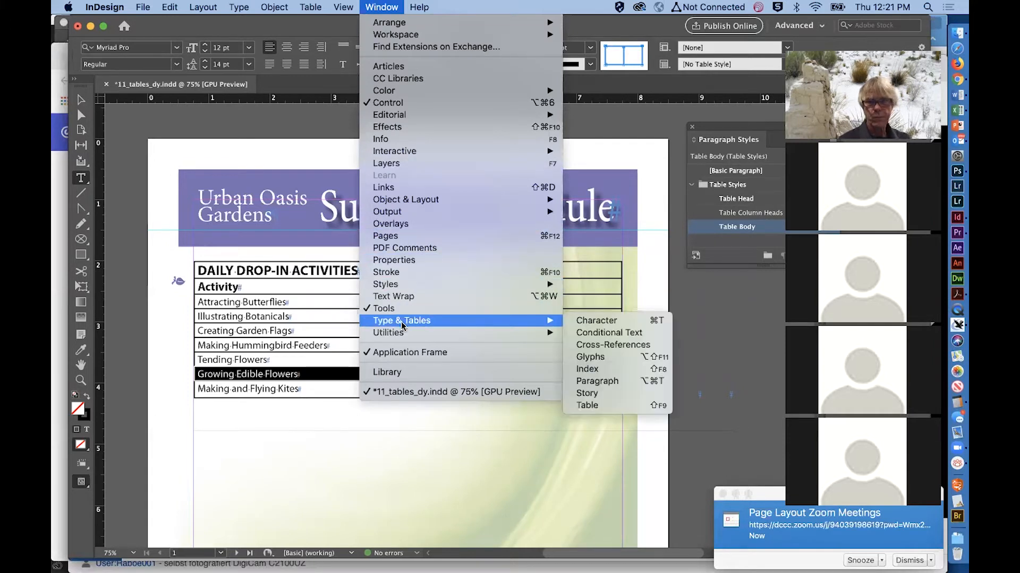
{"action": "mouse_move", "coordinate": [552, 325]}
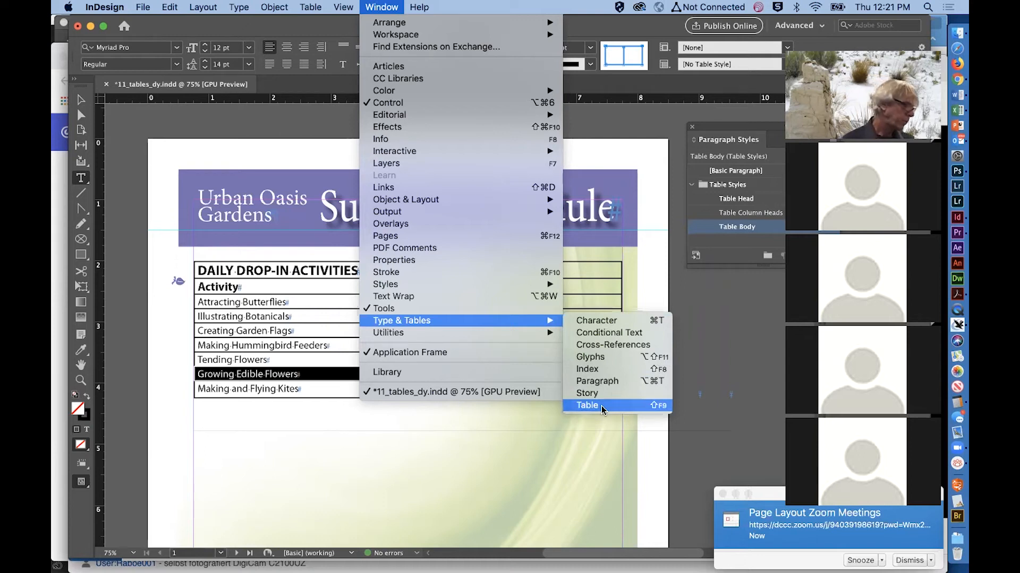
{"action": "left_click", "coordinate": [601, 406]}
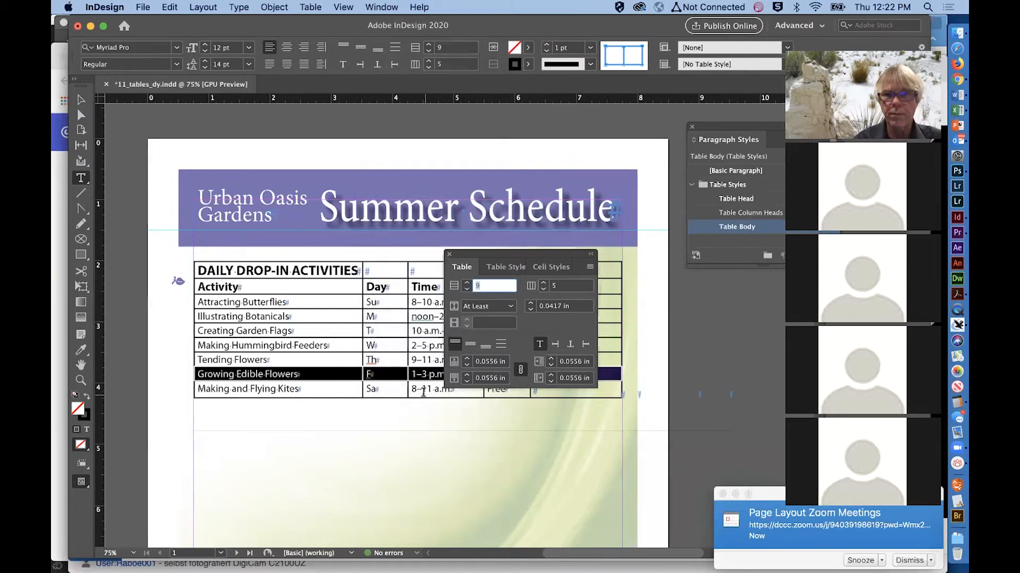
{"action": "left_click", "coordinate": [344, 328]}
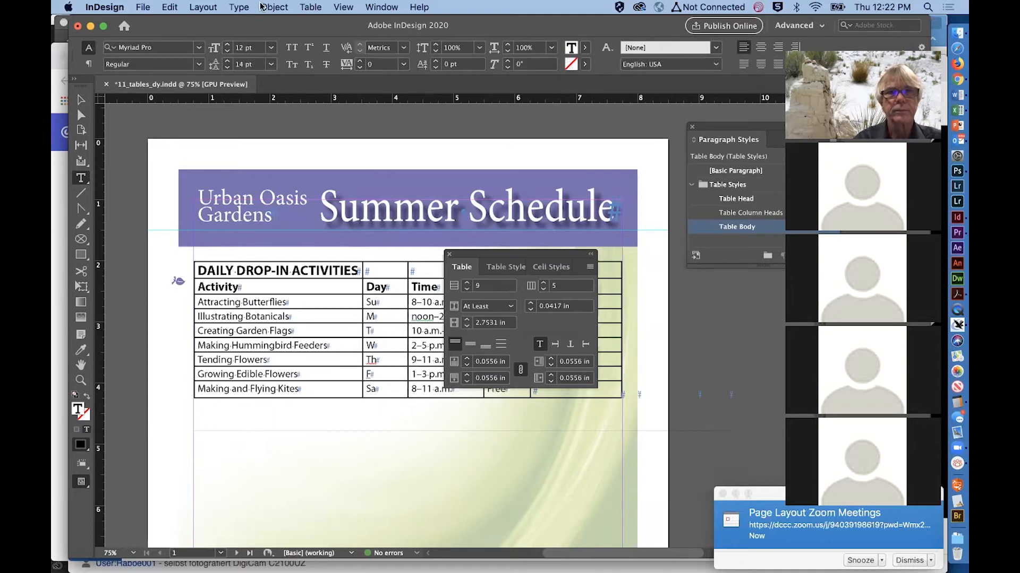
{"action": "left_click", "coordinate": [308, 6]}
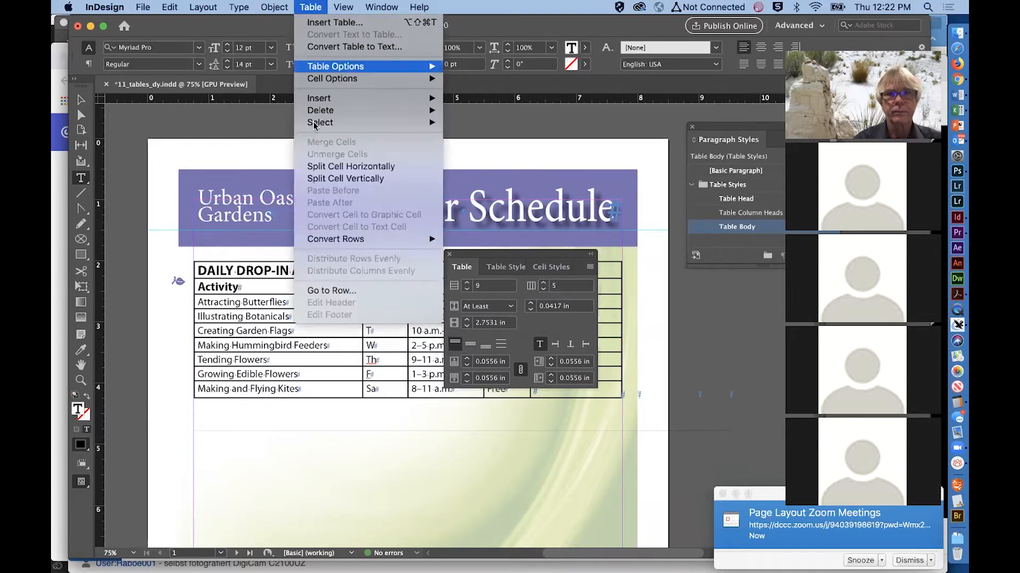
{"action": "mouse_move", "coordinate": [382, 122]}
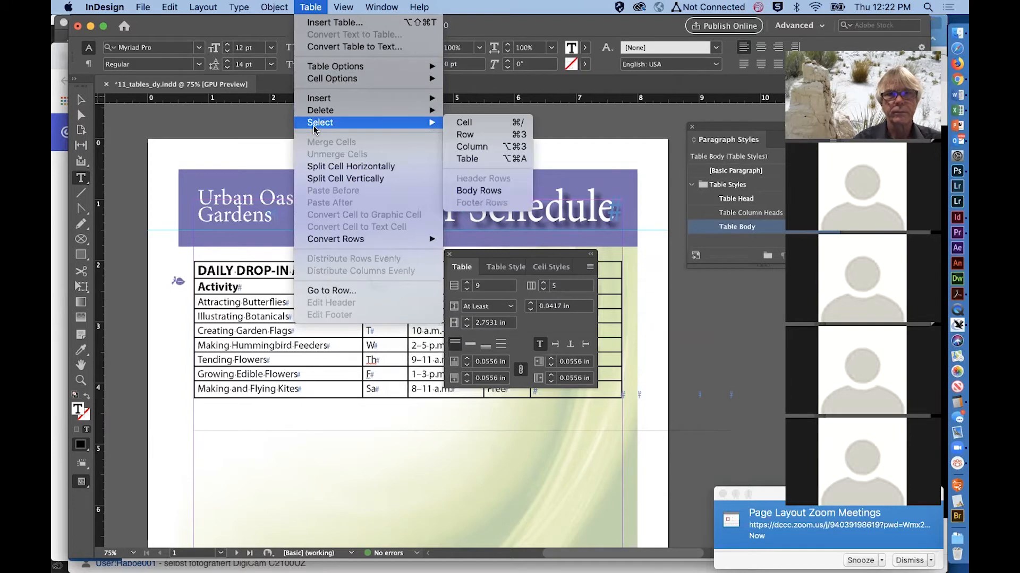
{"action": "left_click", "coordinate": [478, 158]}
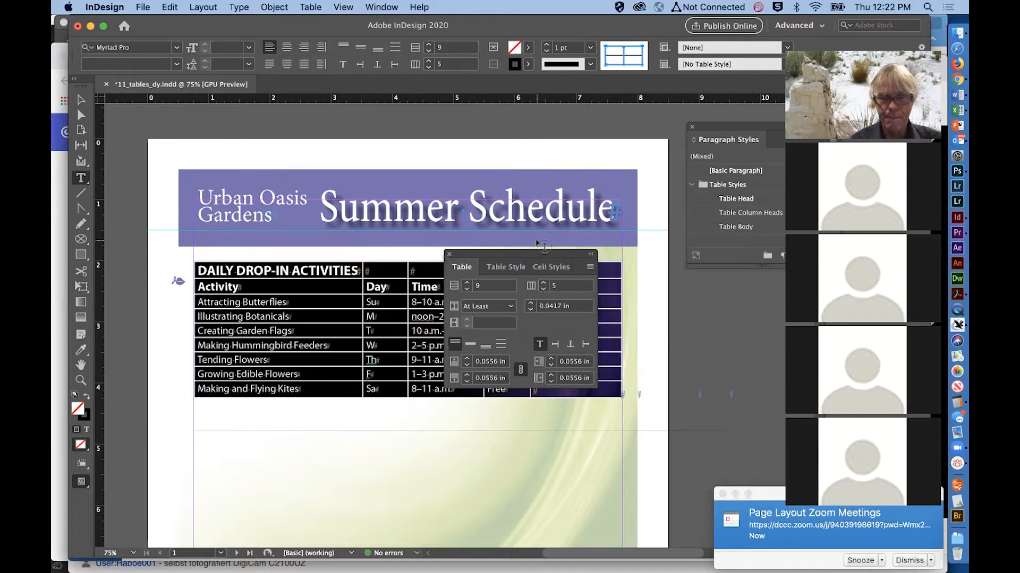
{"action": "left_click", "coordinate": [500, 363]}
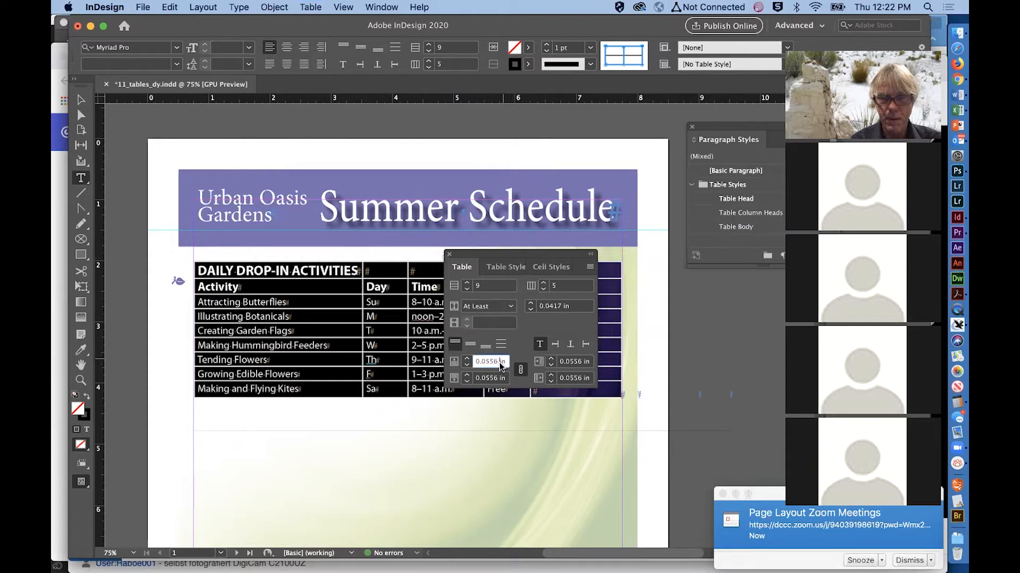
{"action": "triple_click", "coordinate": [484, 363]}
{"action": "key", "text": "BackSpace"}
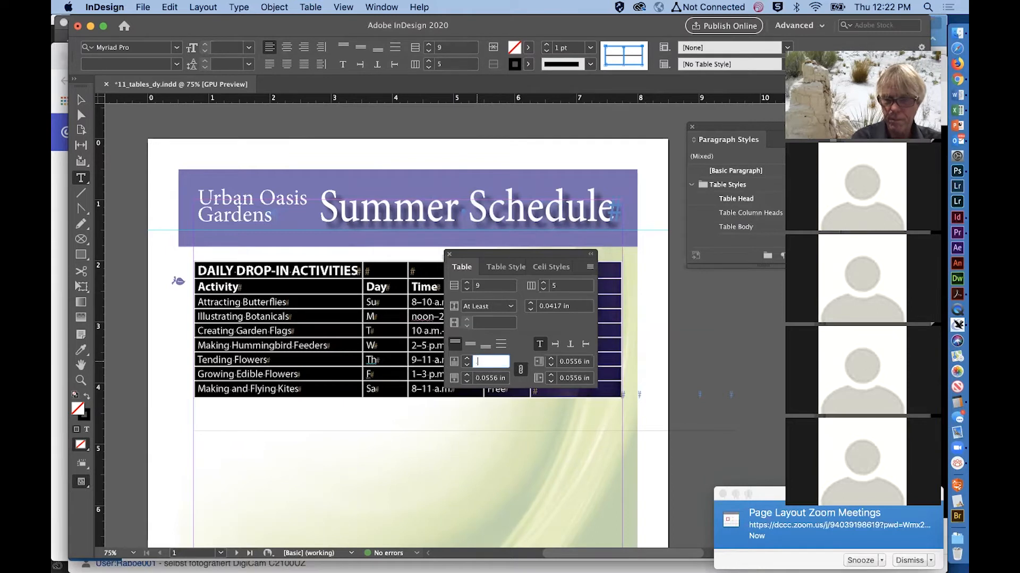
{"action": "type", "text": ".125"}
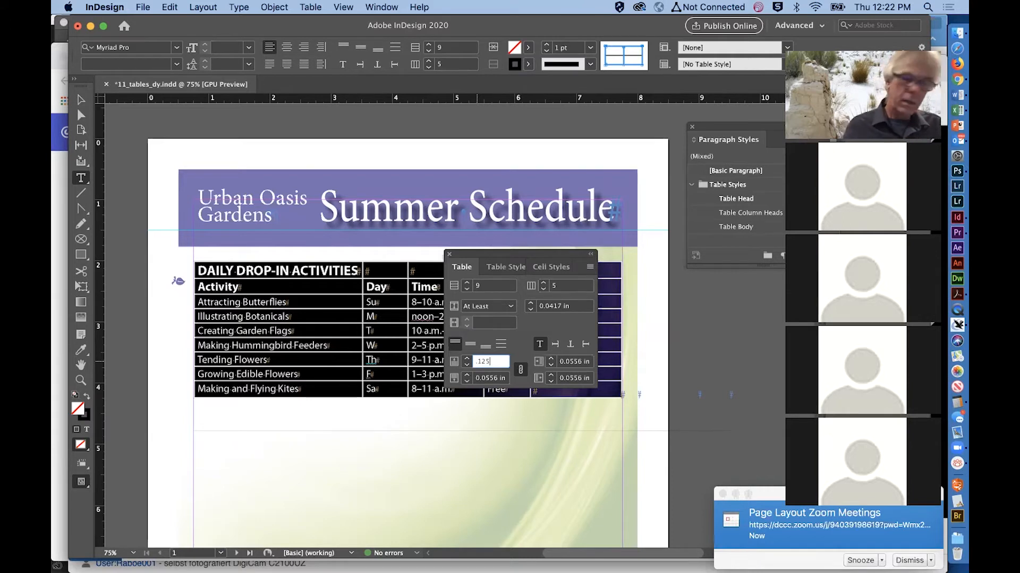
{"action": "key", "text": "Return"}
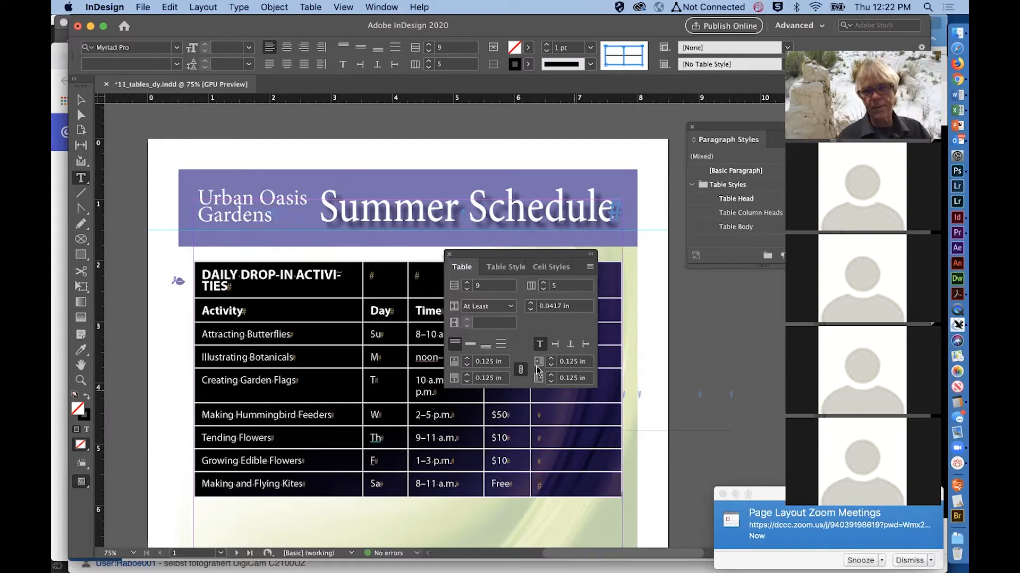
{"action": "left_click", "coordinate": [519, 373]}
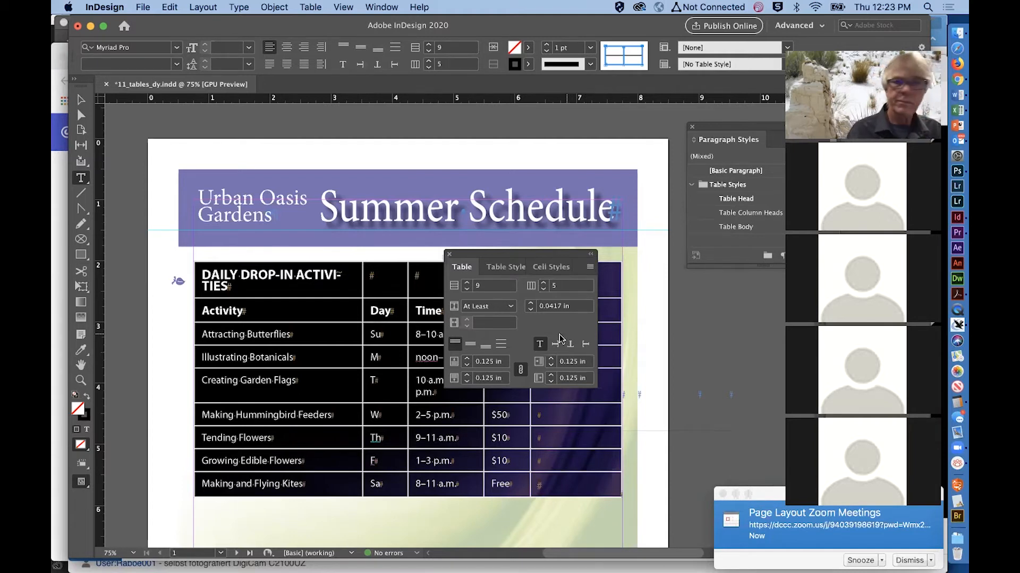
Center the text vertically in all cells of the selected table and save the document.
{"action": "left_click", "coordinate": [470, 345]}
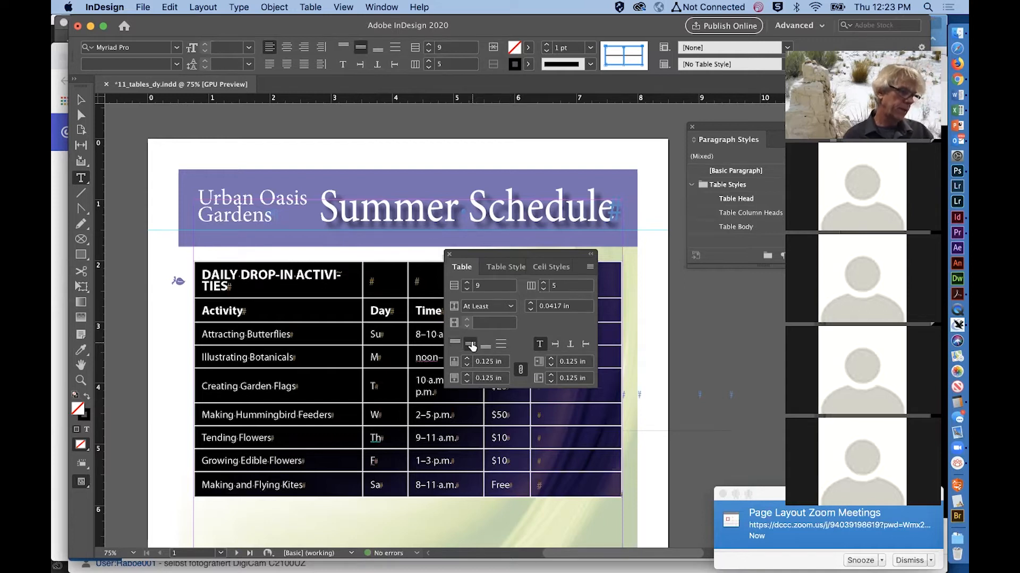
{"action": "left_click", "coordinate": [314, 387]}
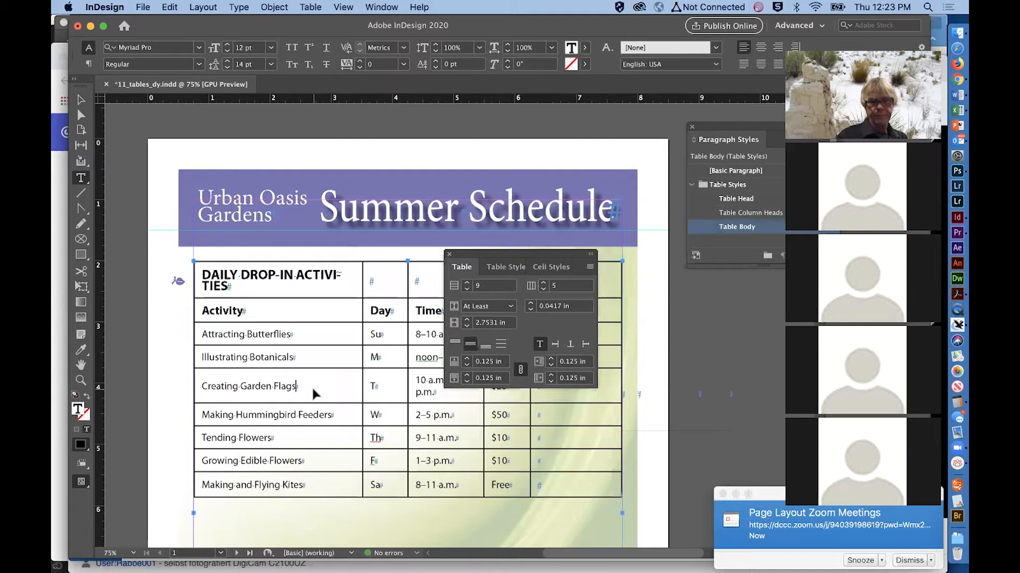
{"action": "key", "text": "super+s"}
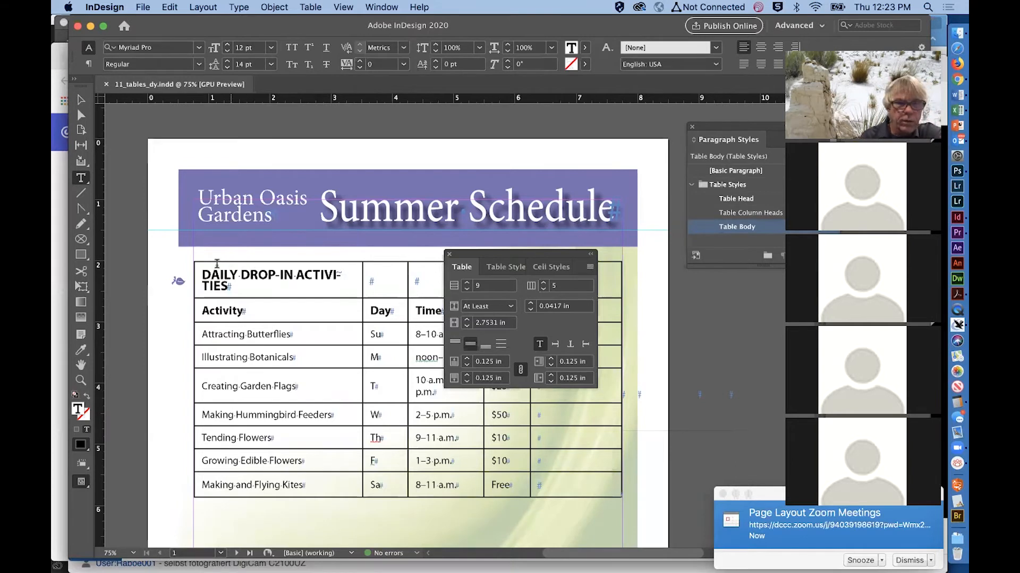
Merge the cells of the DAILY DROP-IN ACTIVITIES row into one, move the Table settings off the columns and save the document.
{"action": "left_click", "coordinate": [190, 280]}
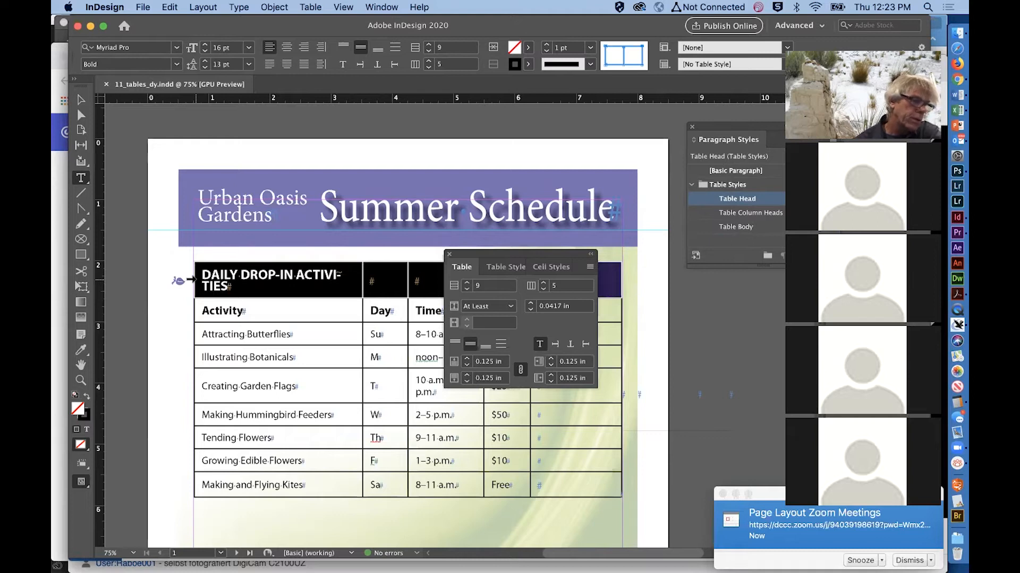
{"action": "left_click", "coordinate": [314, 6]}
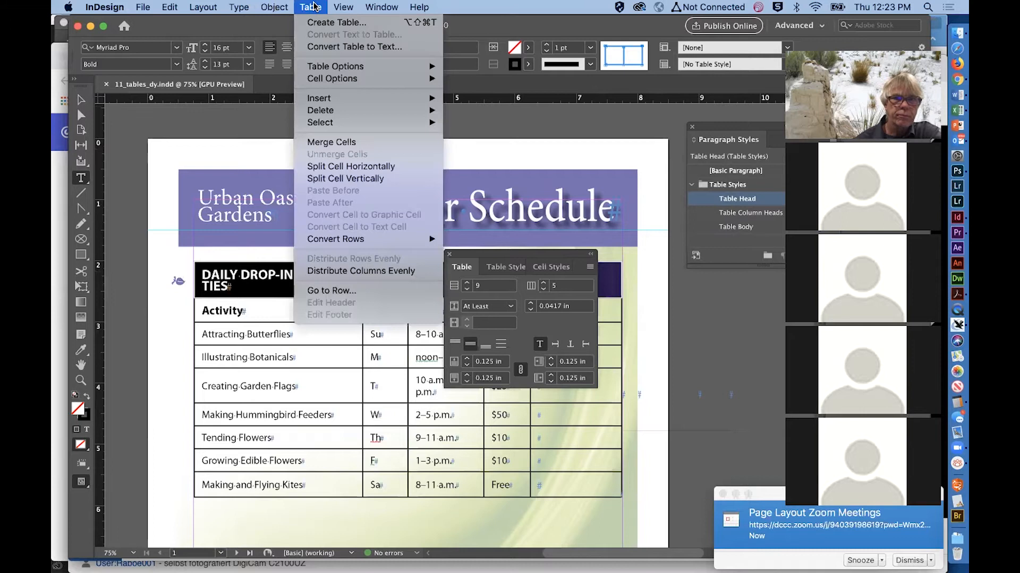
{"action": "left_click", "coordinate": [317, 143]}
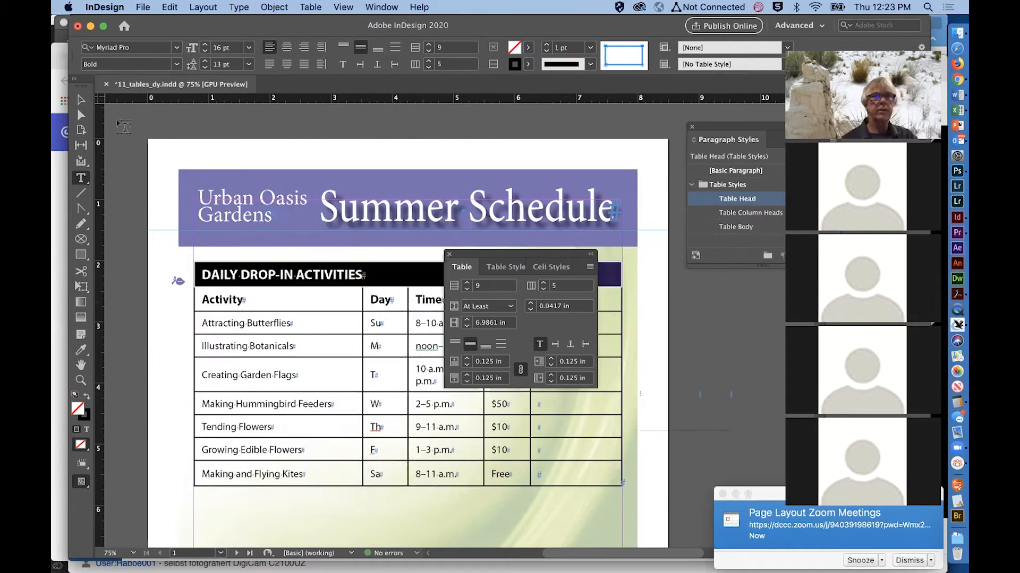
{"action": "left_click", "coordinate": [78, 101]}
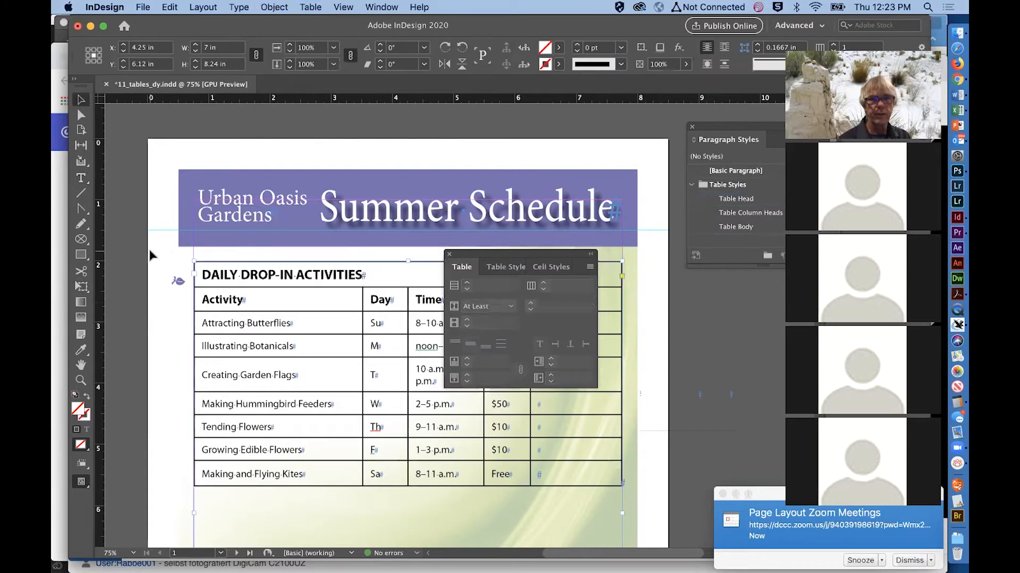
{"action": "left_click_drag", "start_coordinate": [484, 256], "coordinate": [648, 295]}
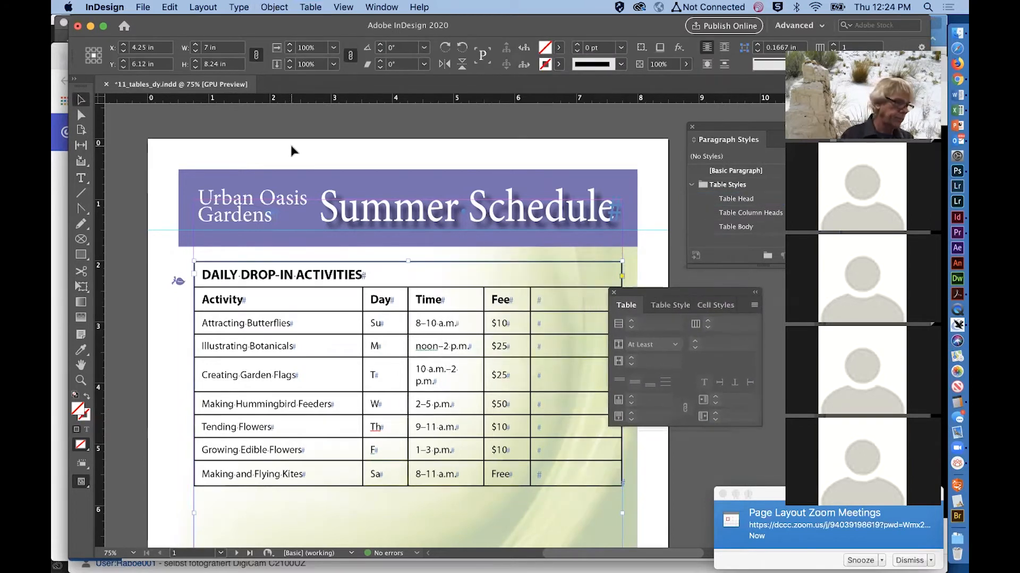
{"action": "key", "text": "super+s"}
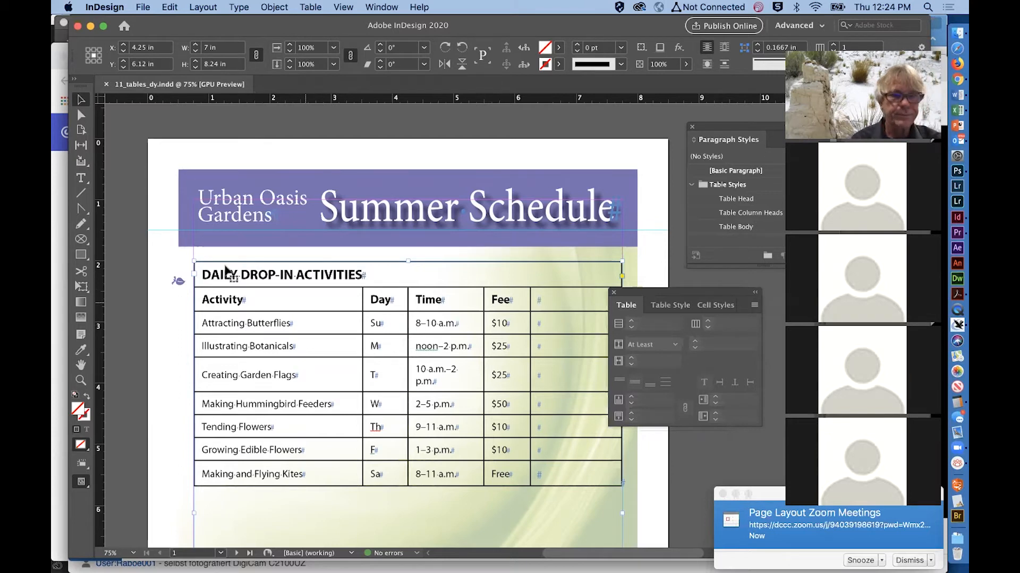
Apply an alternating fill to every other table row with 20% [Black] and [None], and save the document.
{"action": "left_click", "coordinate": [81, 177]}
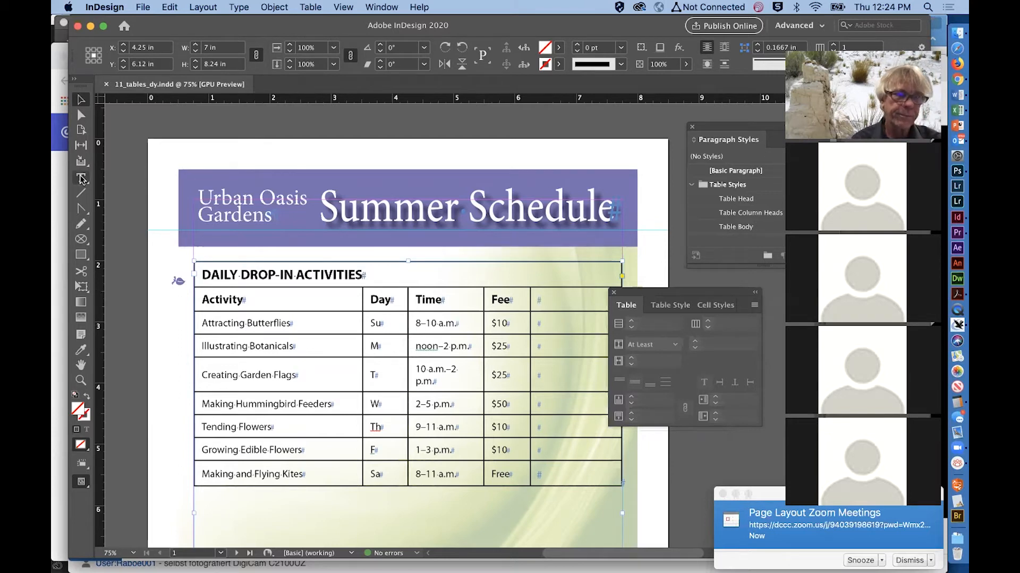
{"action": "left_click", "coordinate": [327, 367]}
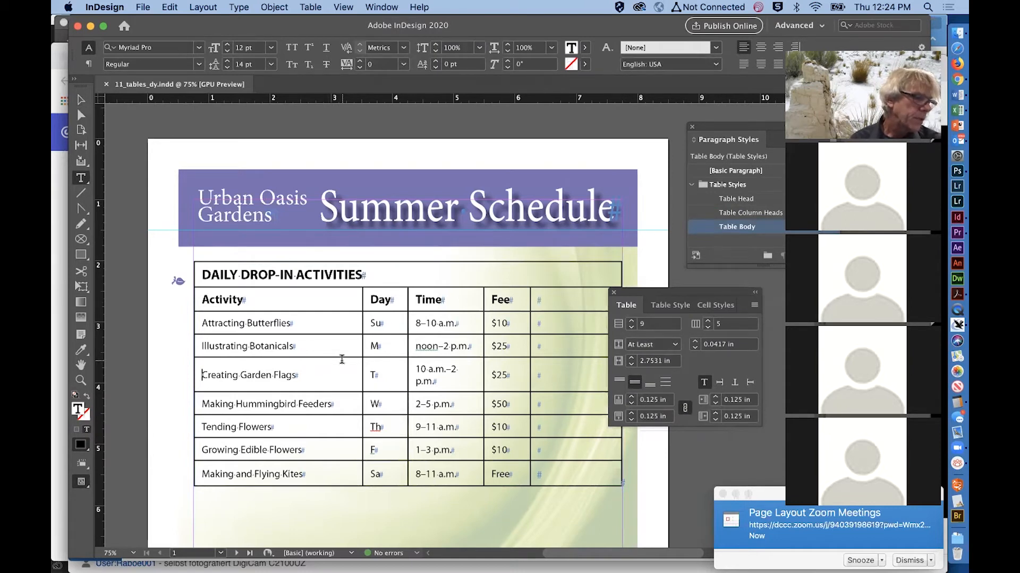
{"action": "left_click", "coordinate": [311, 7]}
{"action": "mouse_move", "coordinate": [427, 66]}
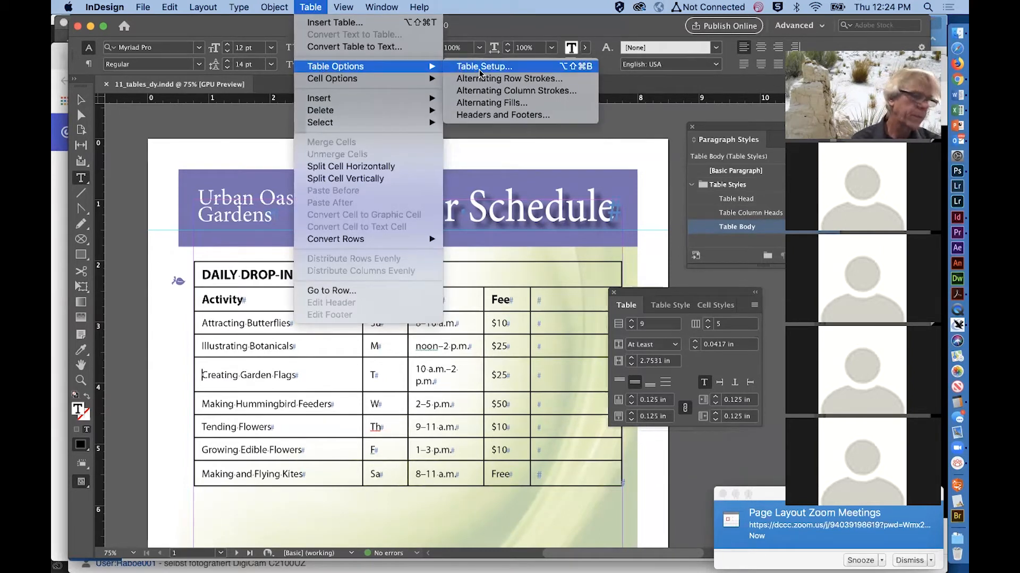
{"action": "left_click", "coordinate": [492, 104]}
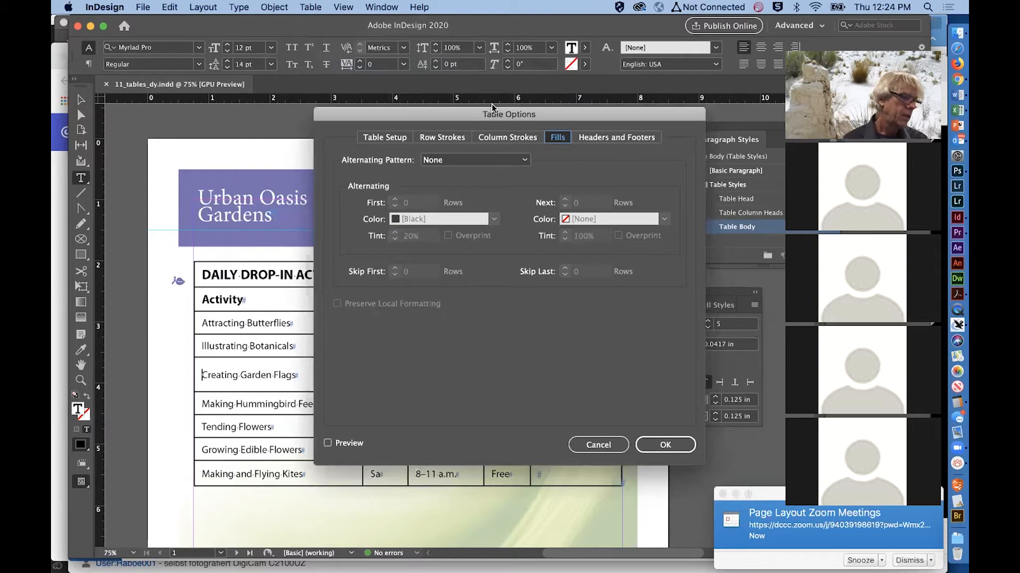
{"action": "left_click", "coordinate": [522, 167]}
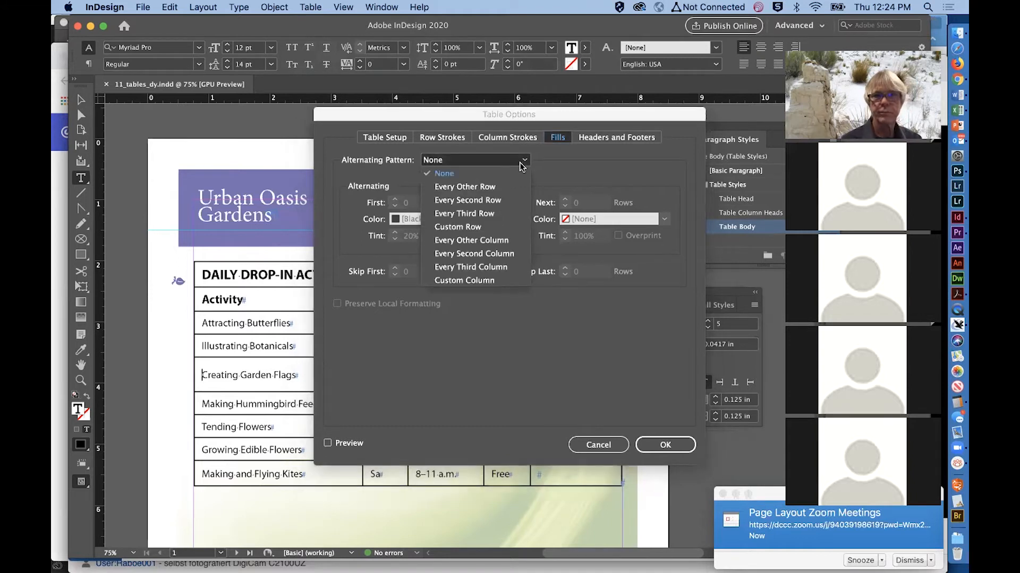
{"action": "left_click", "coordinate": [499, 190]}
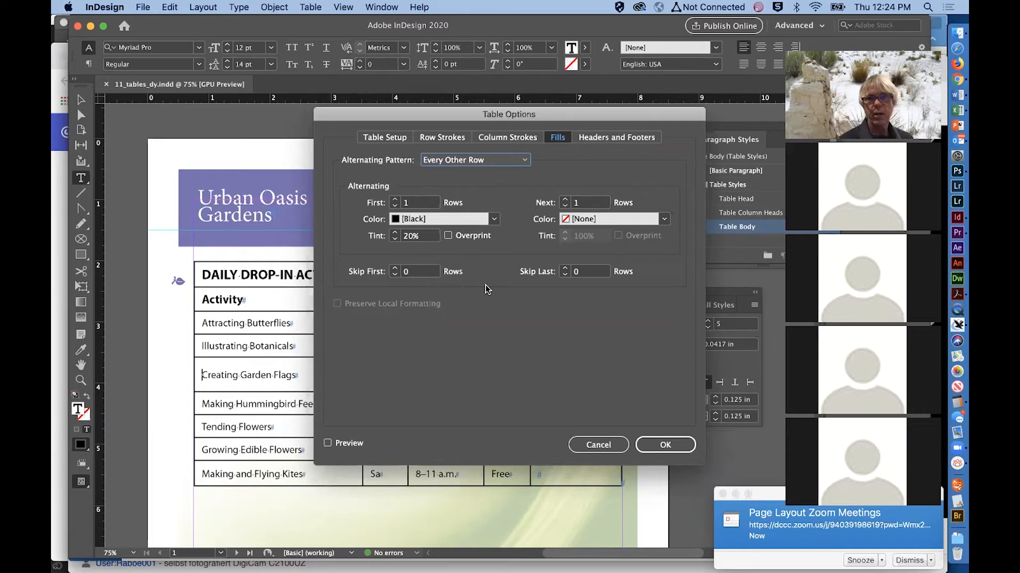
{"action": "left_click", "coordinate": [655, 451]}
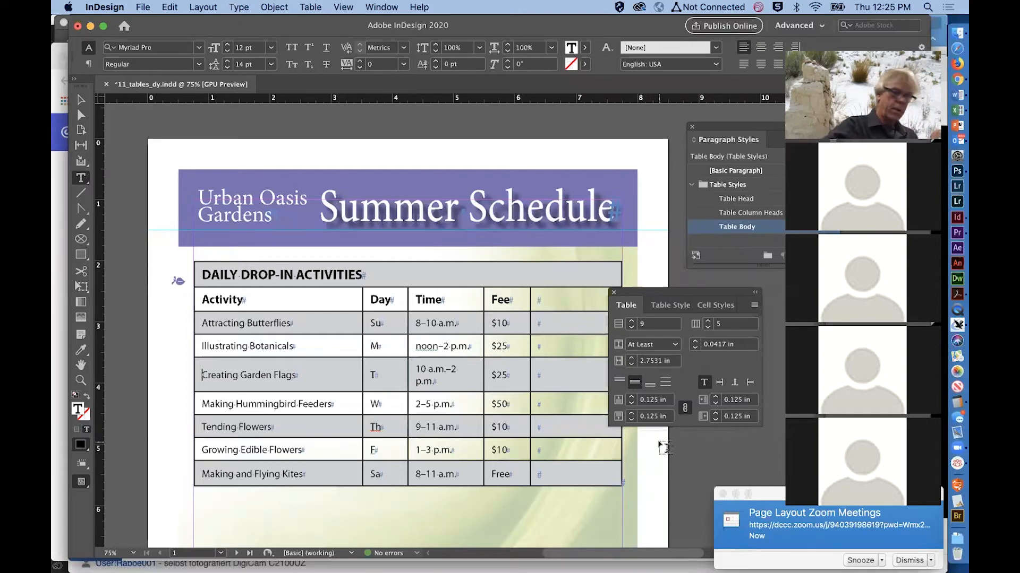
{"action": "key", "text": "super+s"}
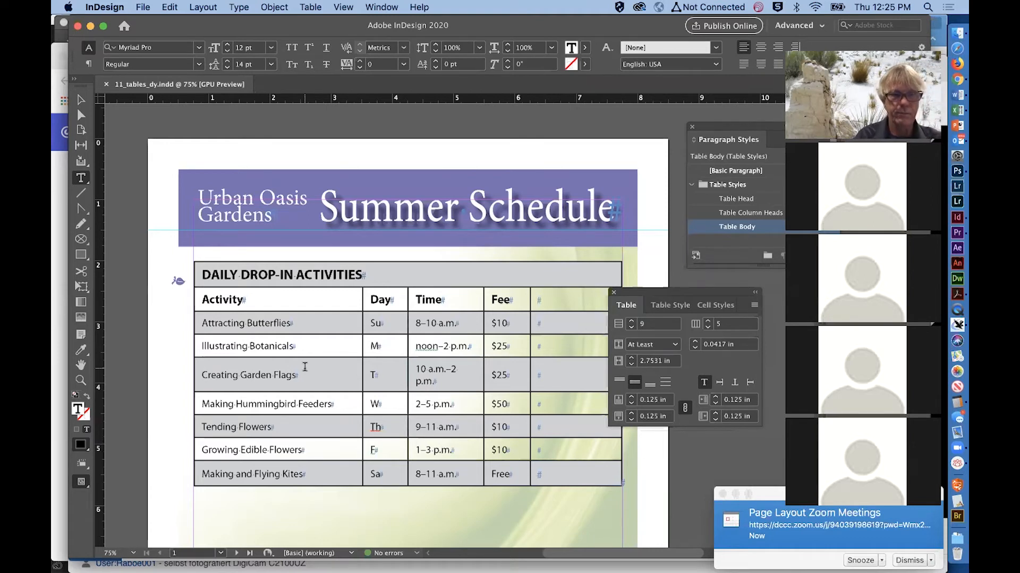
Select the DAILY DROP-IN ACTIVITIES row, show the Swatches and detach them as a separate group near the table.
{"action": "left_click", "coordinate": [189, 272]}
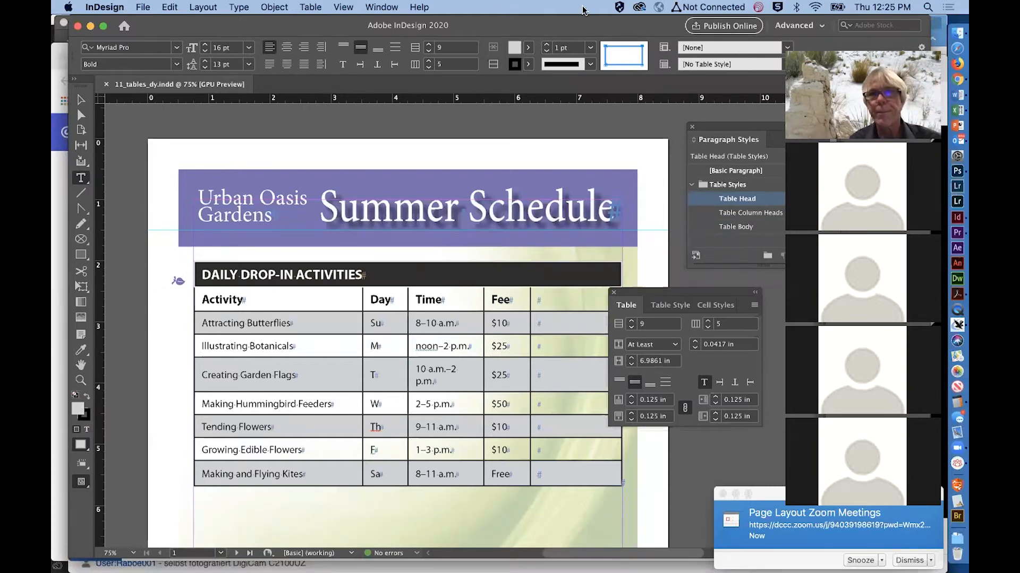
{"action": "left_click", "coordinate": [384, 6]}
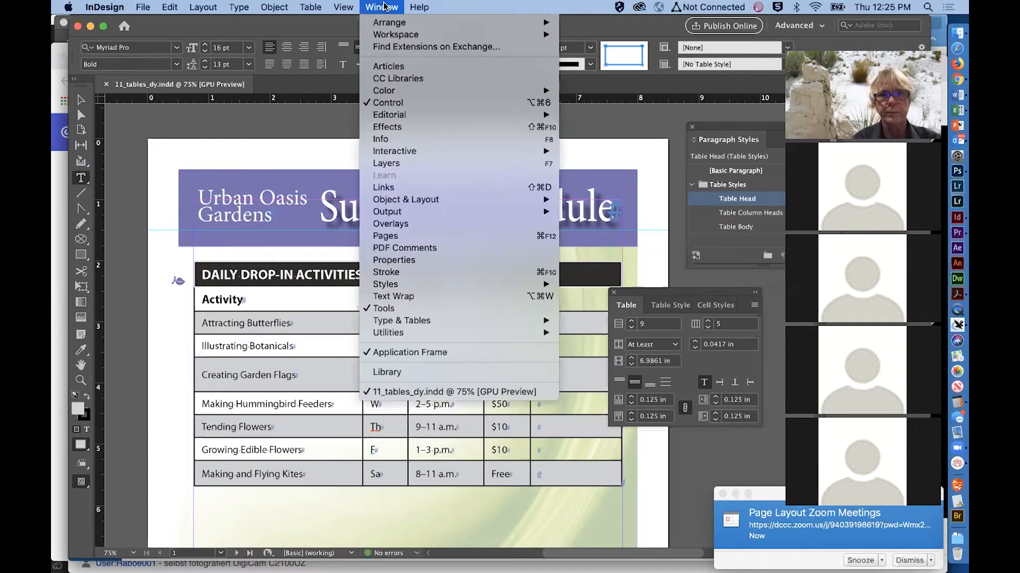
{"action": "mouse_move", "coordinate": [388, 93]}
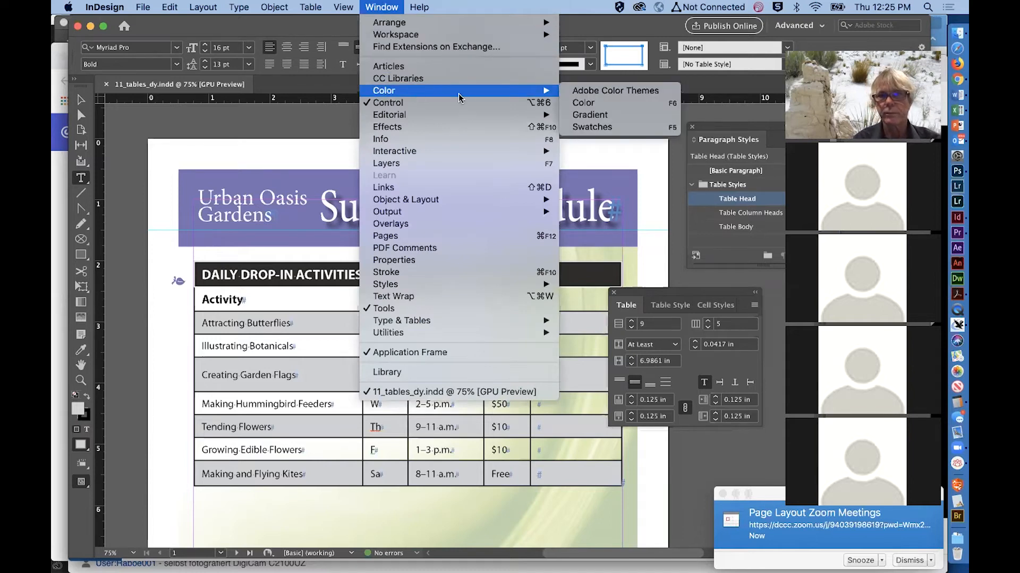
{"action": "left_click", "coordinate": [603, 129]}
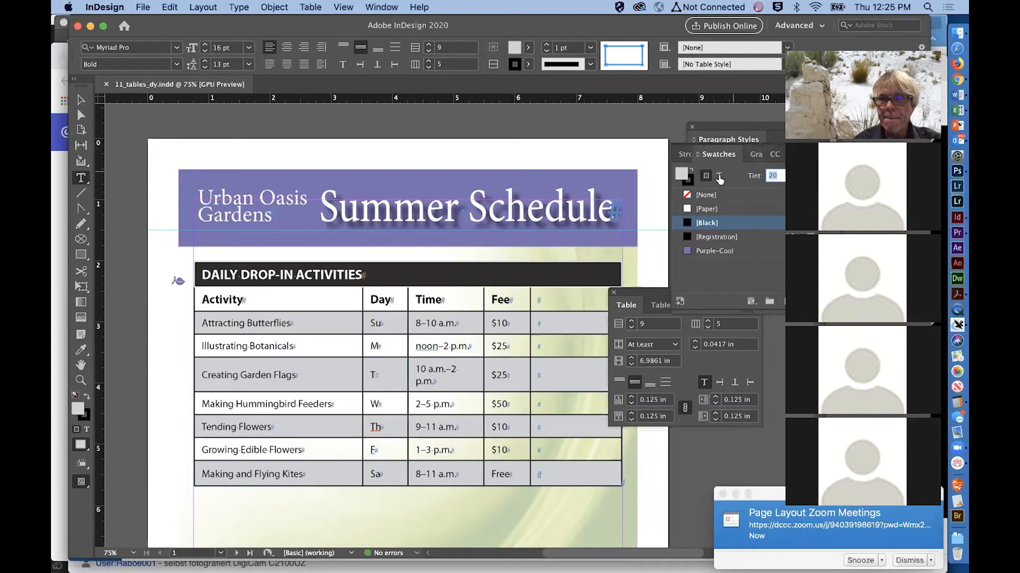
{"action": "left_click_drag", "start_coordinate": [717, 154], "coordinate": [595, 124]}
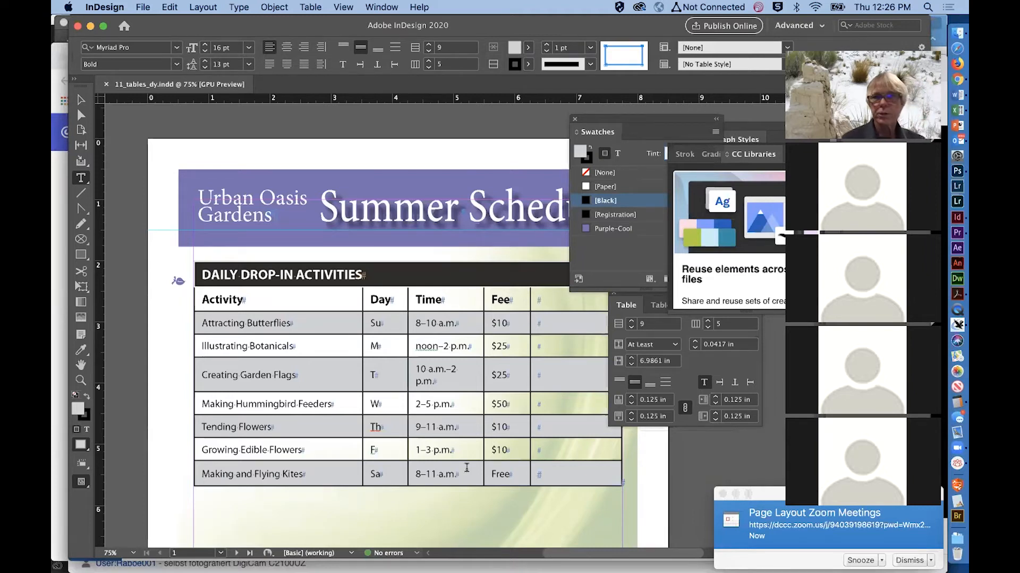
Fill the selected heading row with Purple-Cool at a 50% tint and save the document.
{"action": "left_click", "coordinate": [604, 232]}
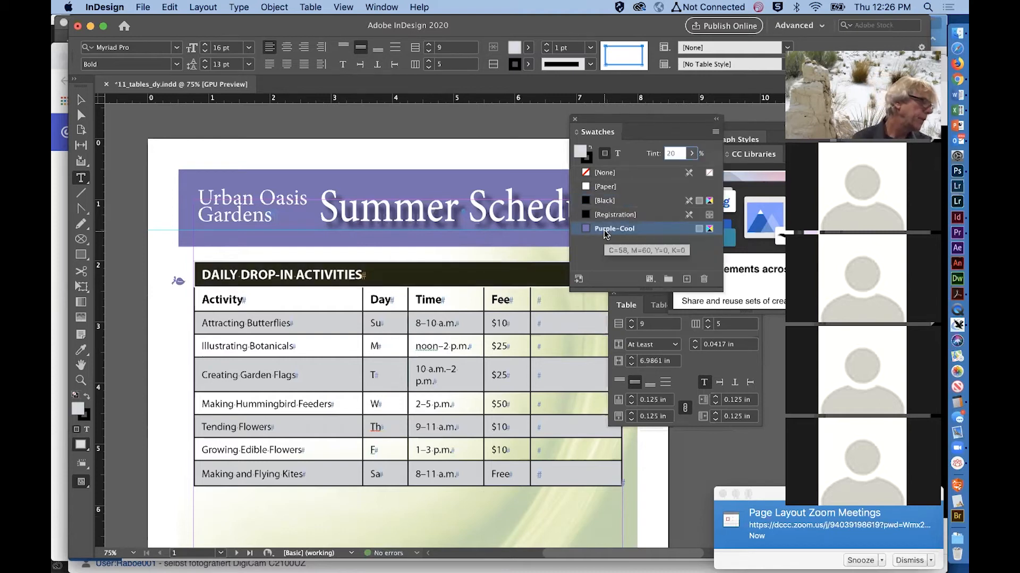
{"action": "left_click", "coordinate": [692, 154]}
{"action": "left_click_drag", "start_coordinate": [637, 169], "coordinate": [659, 170]}
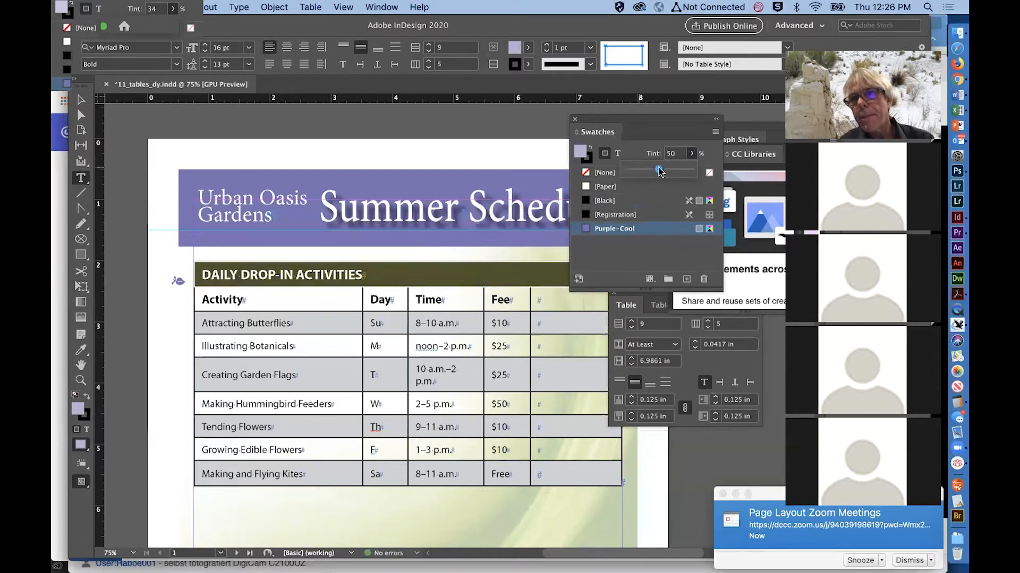
{"action": "left_click", "coordinate": [670, 132]}
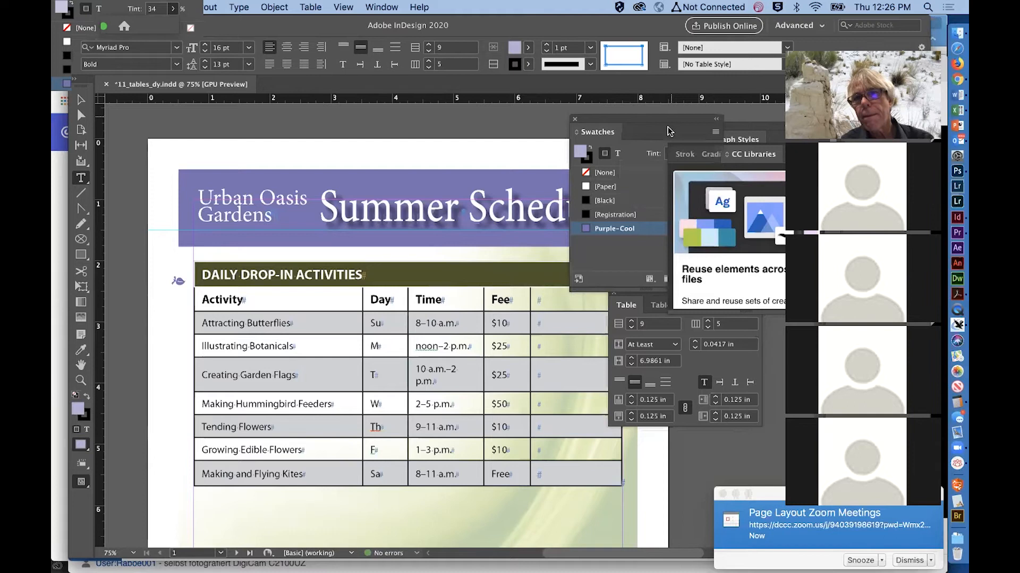
{"action": "left_click", "coordinate": [643, 262]}
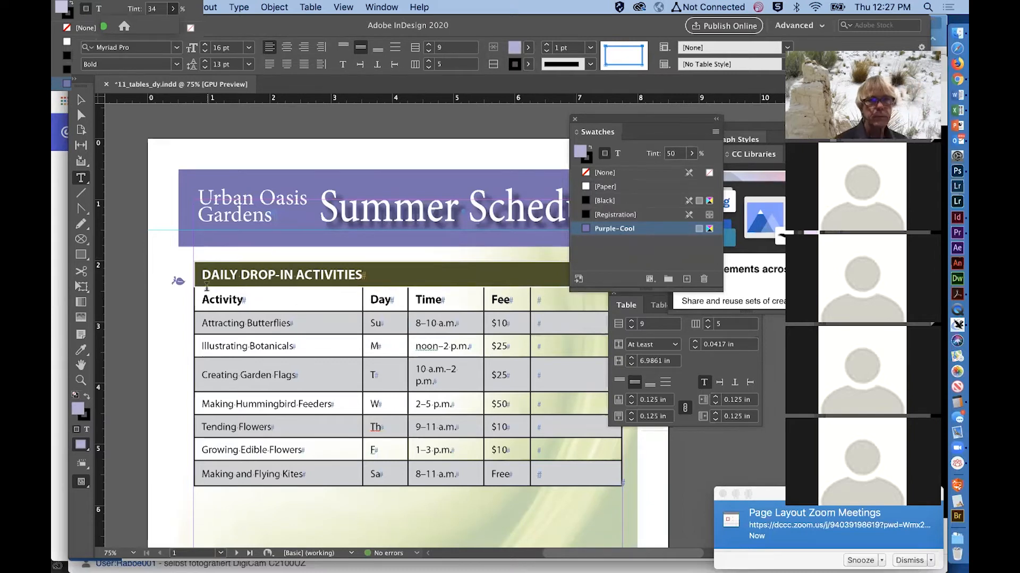
{"action": "left_click", "coordinate": [190, 299]}
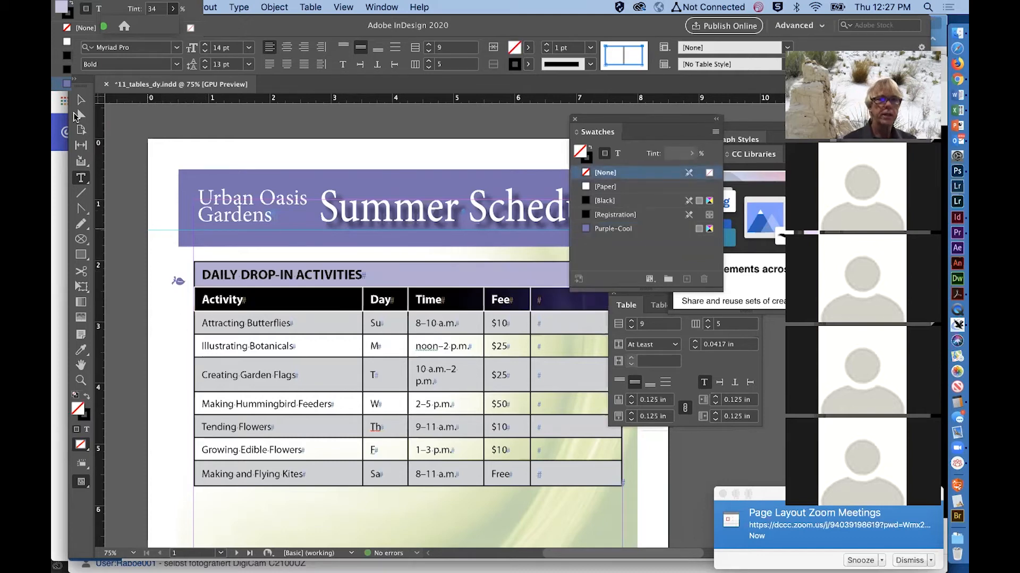
{"action": "left_click", "coordinate": [81, 100]}
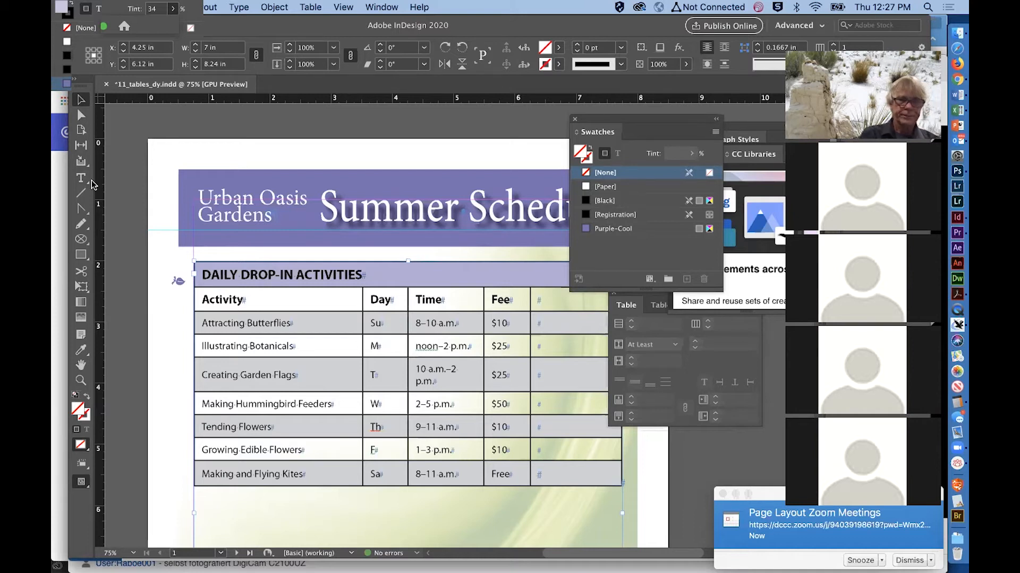
{"action": "key", "text": "super+s"}
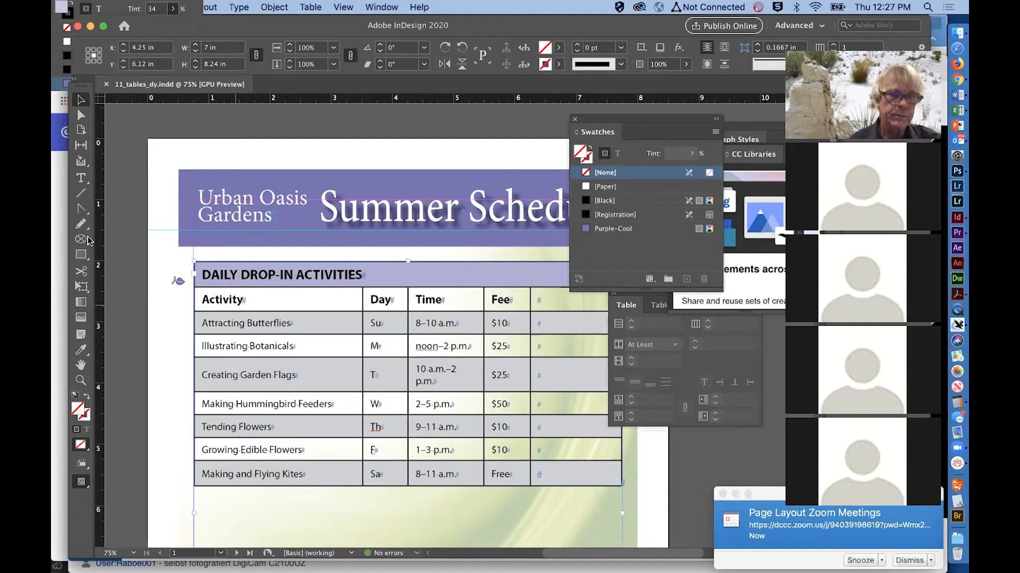
Select the entire table and set the weight of its horizontal strokes to 0 pt.
{"action": "left_click", "coordinate": [82, 180]}
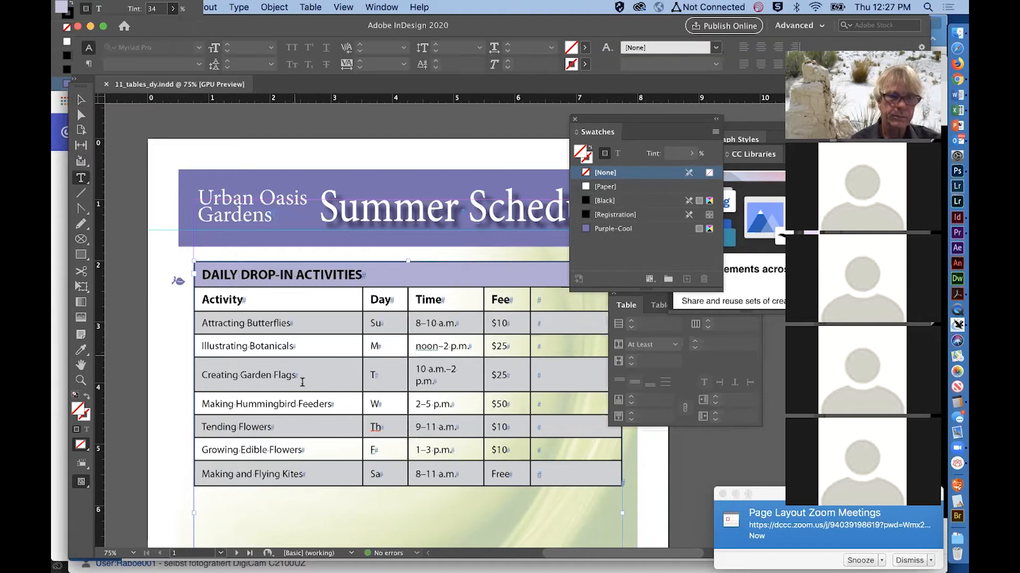
{"action": "left_click", "coordinate": [300, 370]}
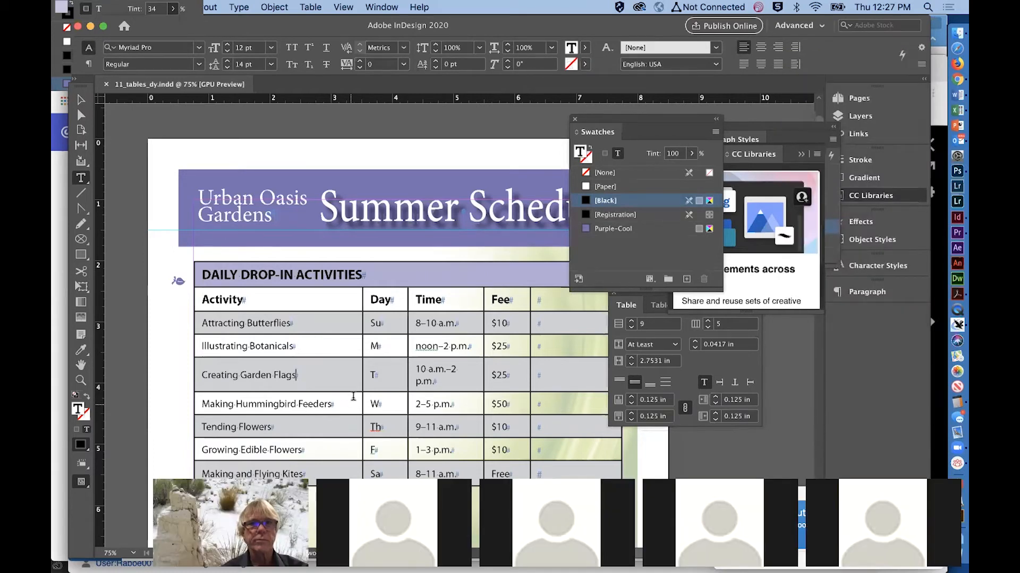
{"action": "left_click", "coordinate": [410, 371]}
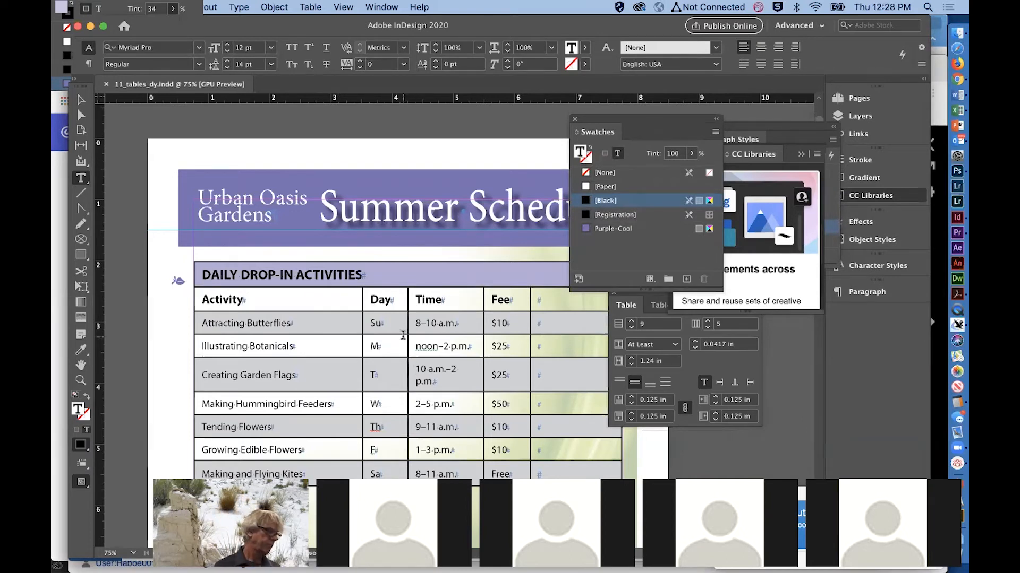
{"action": "scroll", "coordinate": [403, 335], "scroll_direction": "right", "scroll_amount": 3}
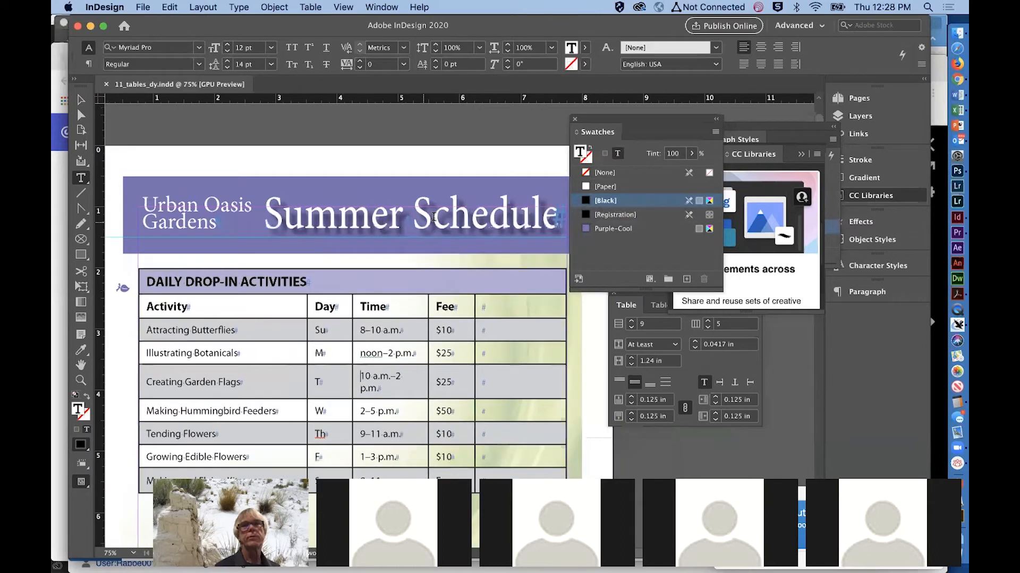
{"action": "left_click", "coordinate": [313, 7]}
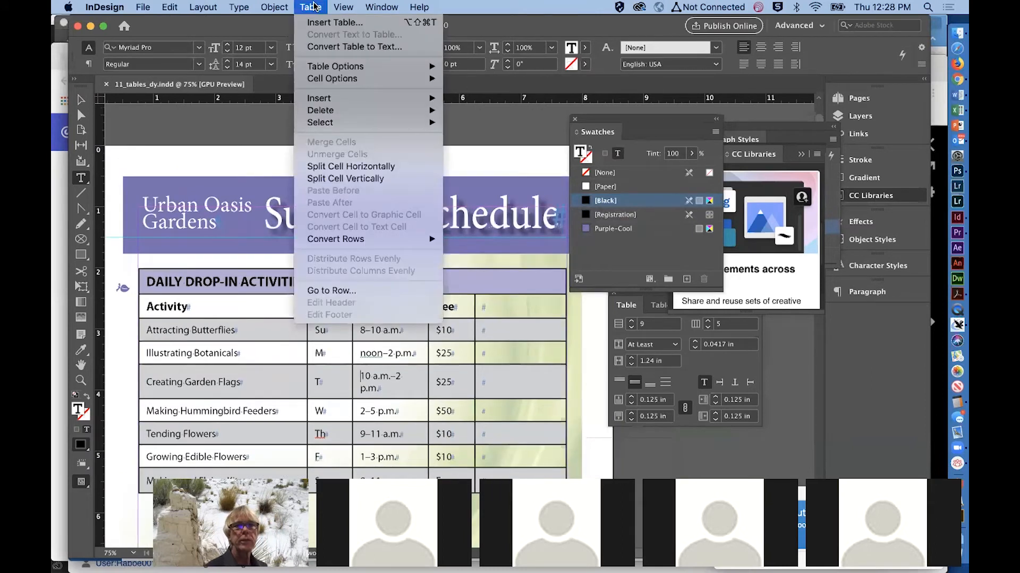
{"action": "mouse_move", "coordinate": [327, 126]}
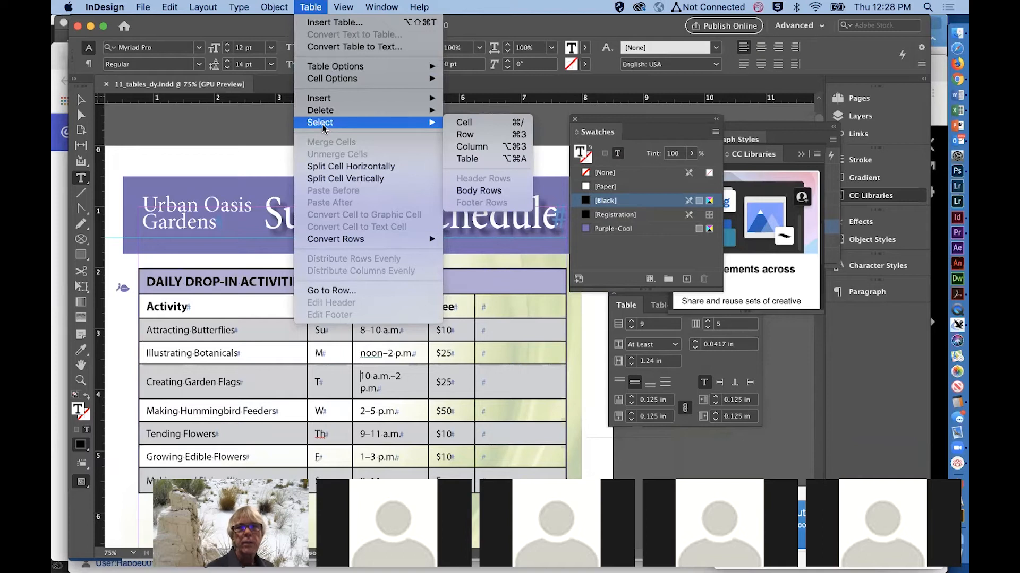
{"action": "left_click", "coordinate": [470, 159]}
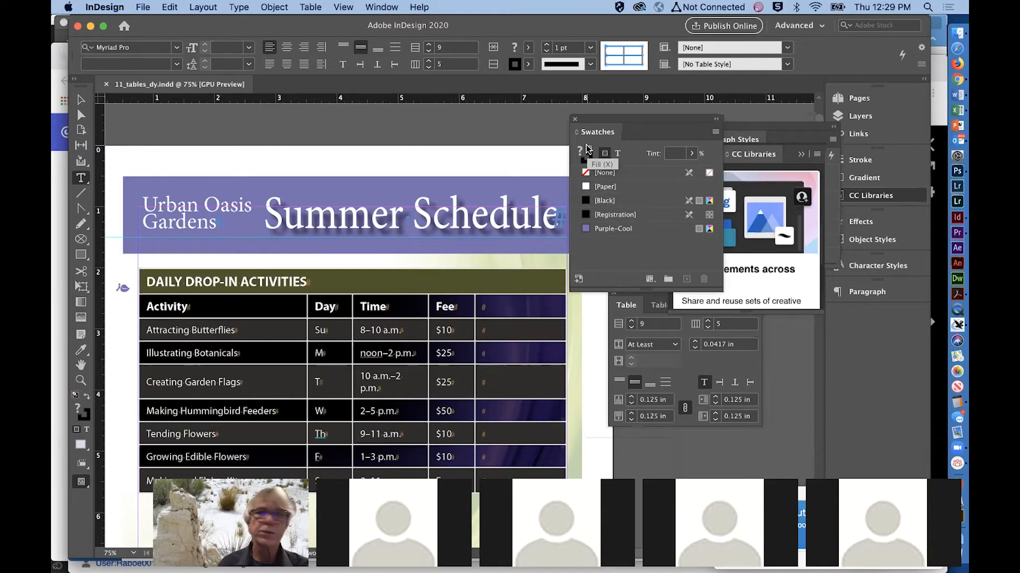
{"action": "left_click", "coordinate": [573, 49]}
{"action": "type", "text": "0"}
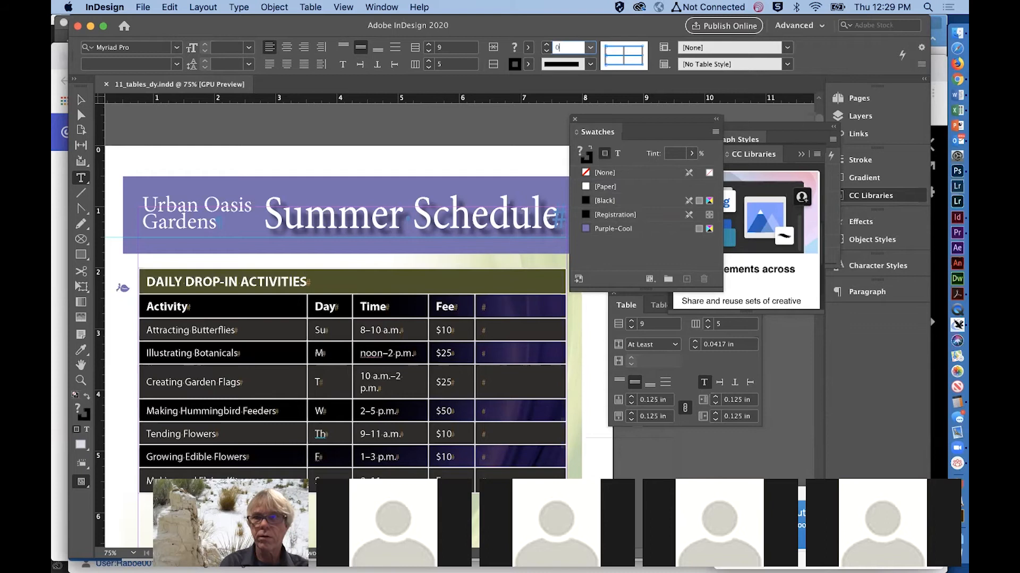
{"action": "key", "text": "Return"}
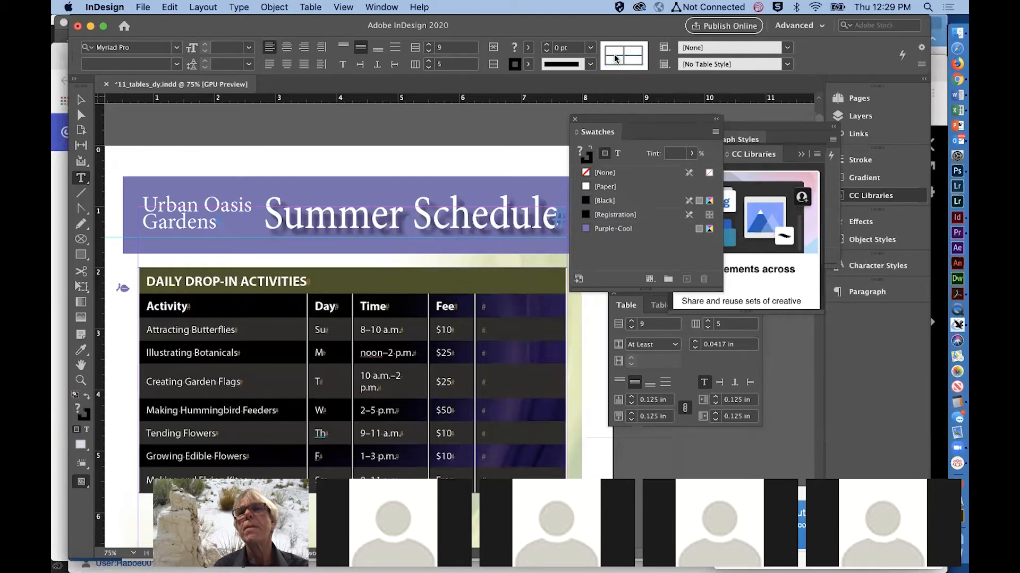
Set the weight of the table's vertical strokes to 0.5 pt, deselect the table and save the document.
{"action": "left_click", "coordinate": [614, 54]}
{"action": "double_click", "coordinate": [606, 54]}
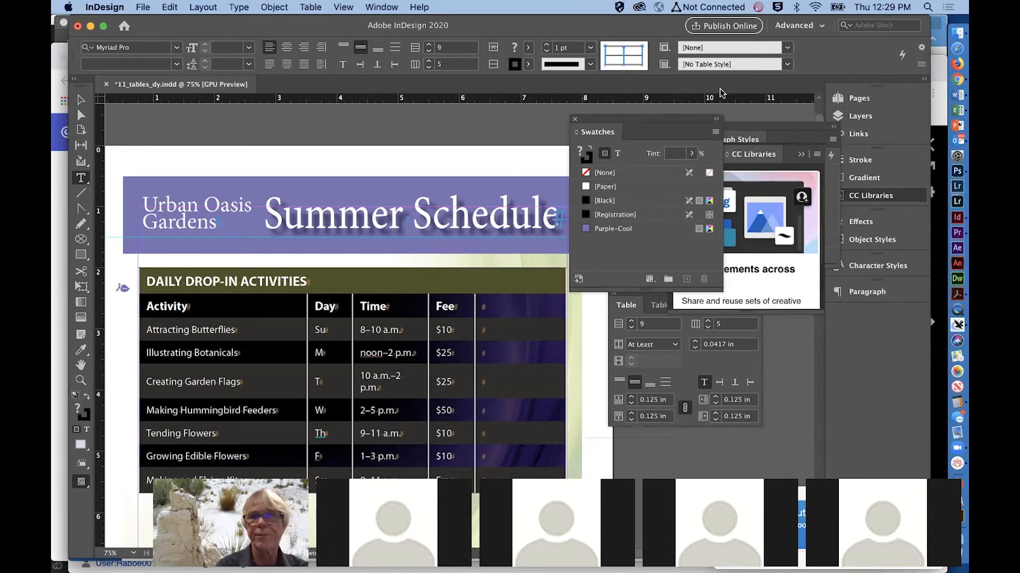
{"action": "left_click", "coordinate": [572, 51]}
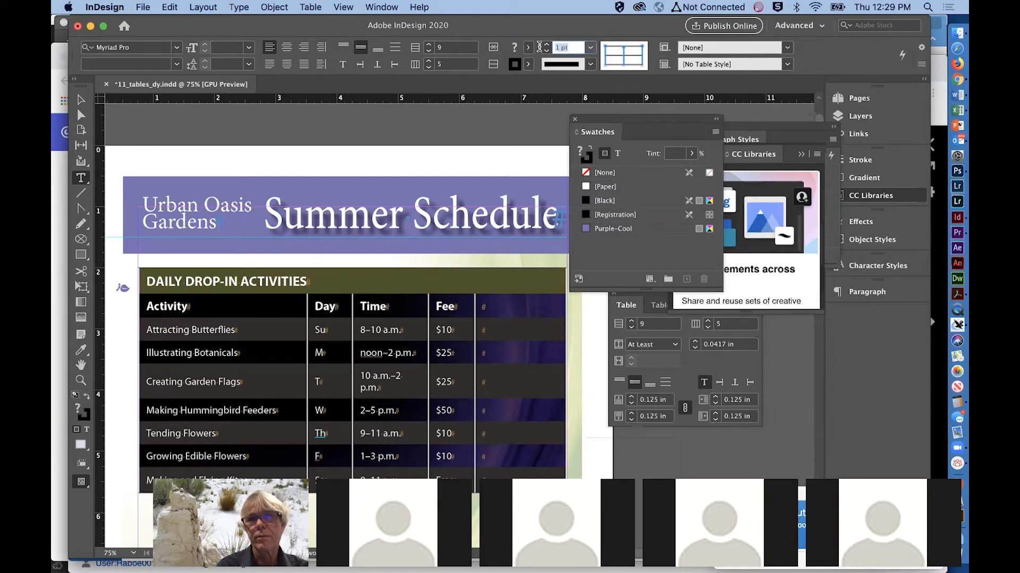
{"action": "key", "text": "BackSpace"}
{"action": "type", "text": ".5"}
{"action": "key", "text": "Return"}
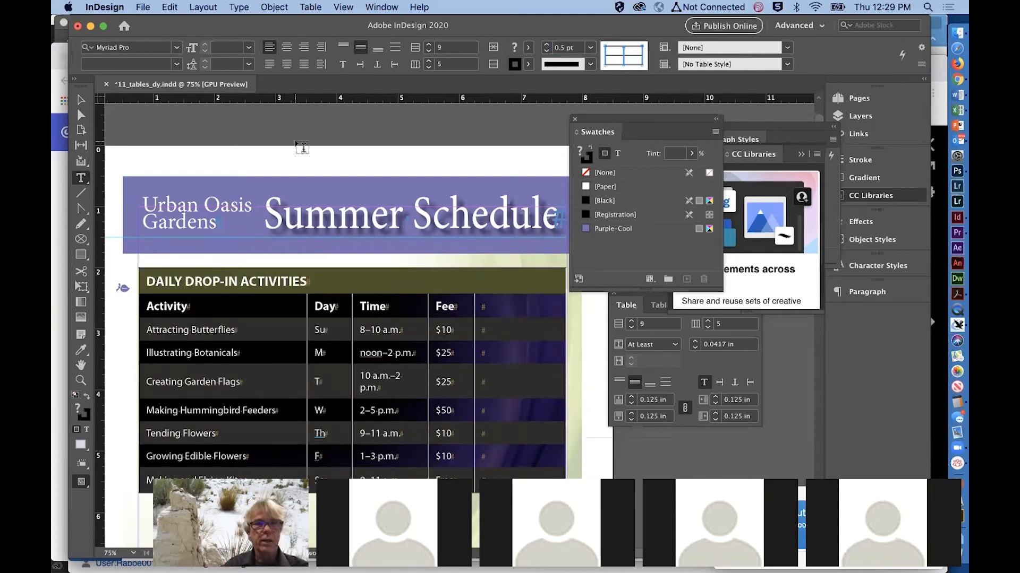
{"action": "left_click", "coordinate": [80, 99]}
{"action": "left_click", "coordinate": [215, 118]}
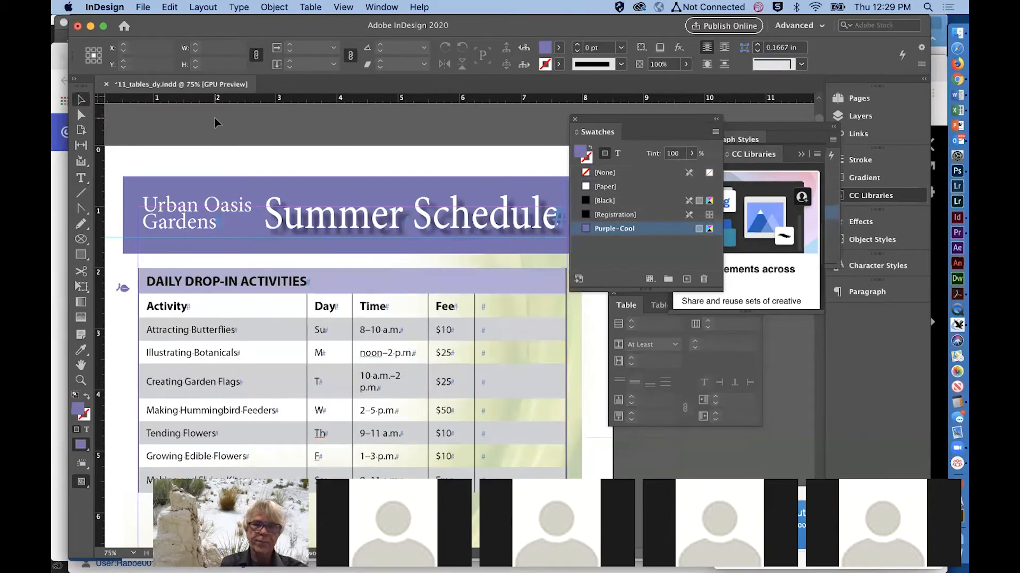
{"action": "key", "text": "super+s"}
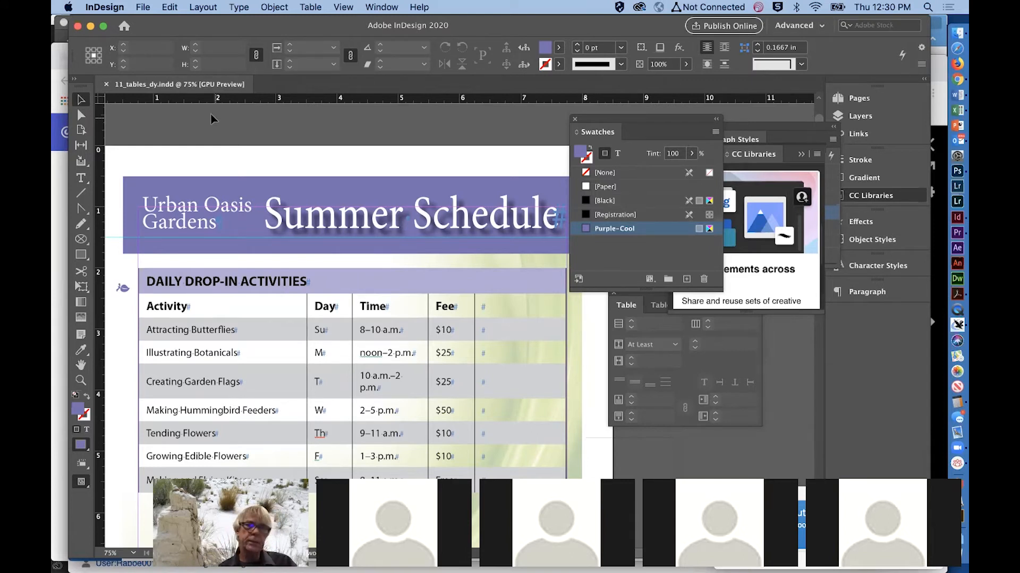
Select the entire activities table, give it a 0.5 pt table border with the preview enabled, and deselect it.
{"action": "left_click", "coordinate": [79, 179]}
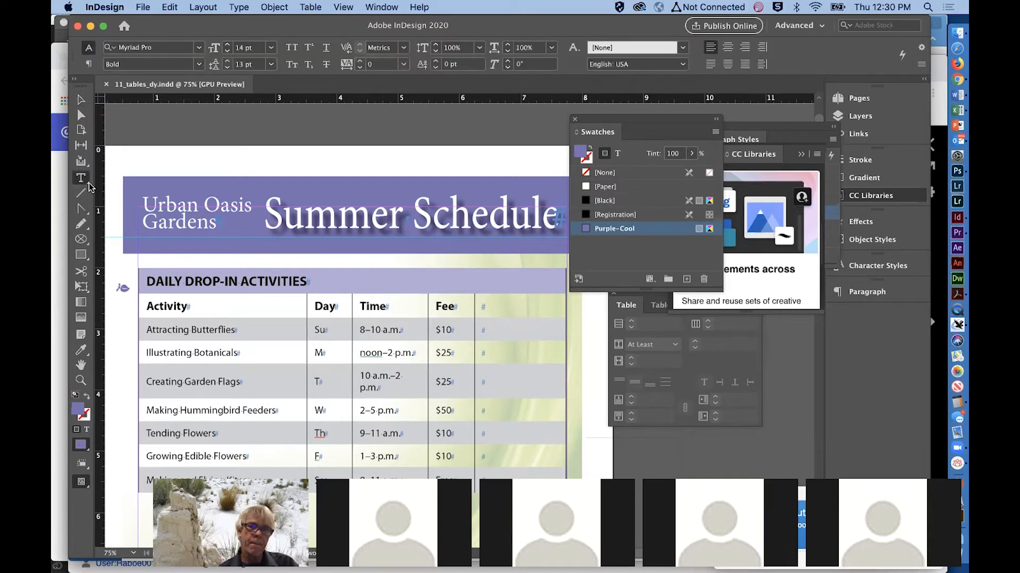
{"action": "left_click", "coordinate": [287, 325]}
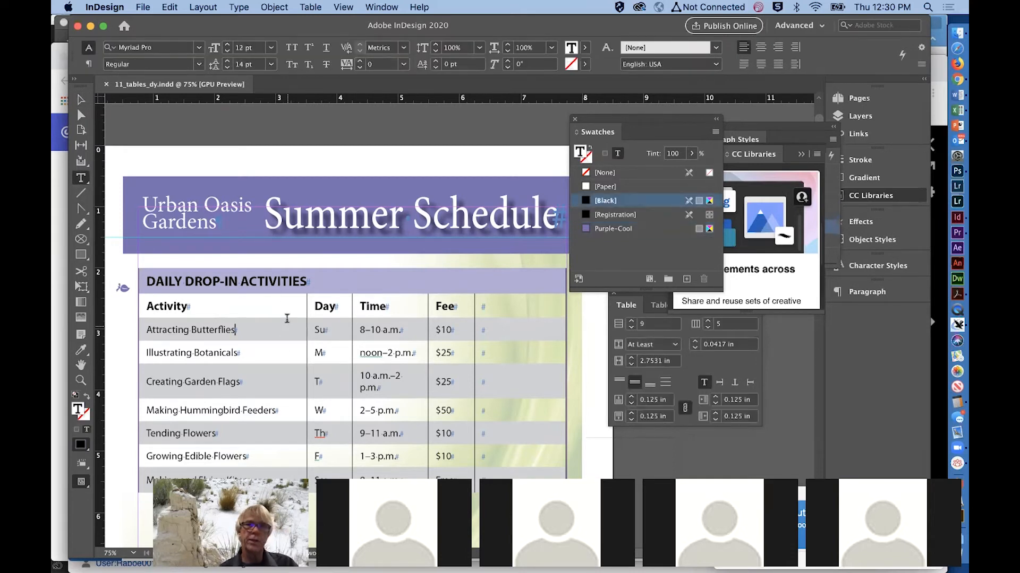
{"action": "left_click", "coordinate": [313, 7]}
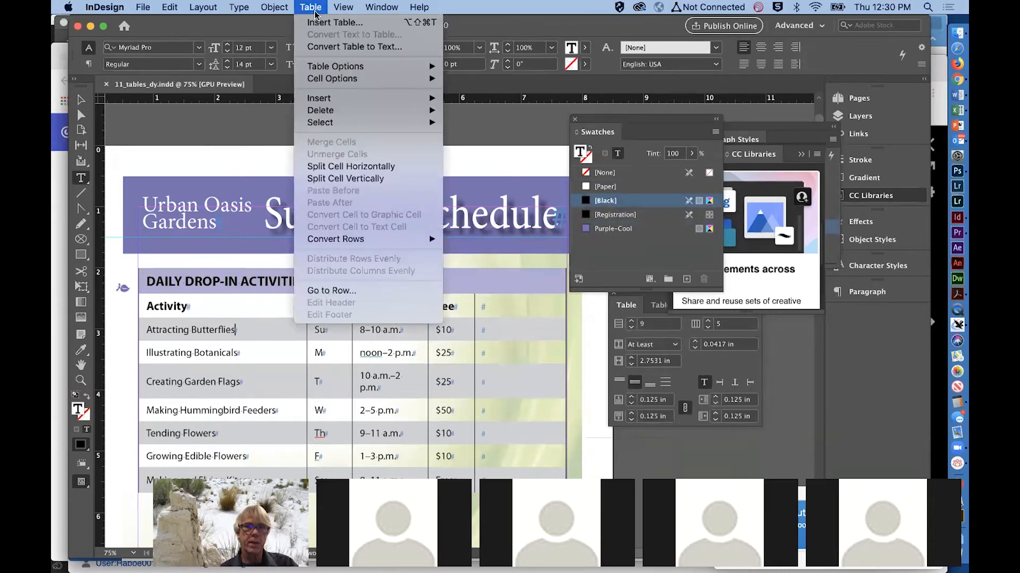
{"action": "mouse_move", "coordinate": [328, 127]}
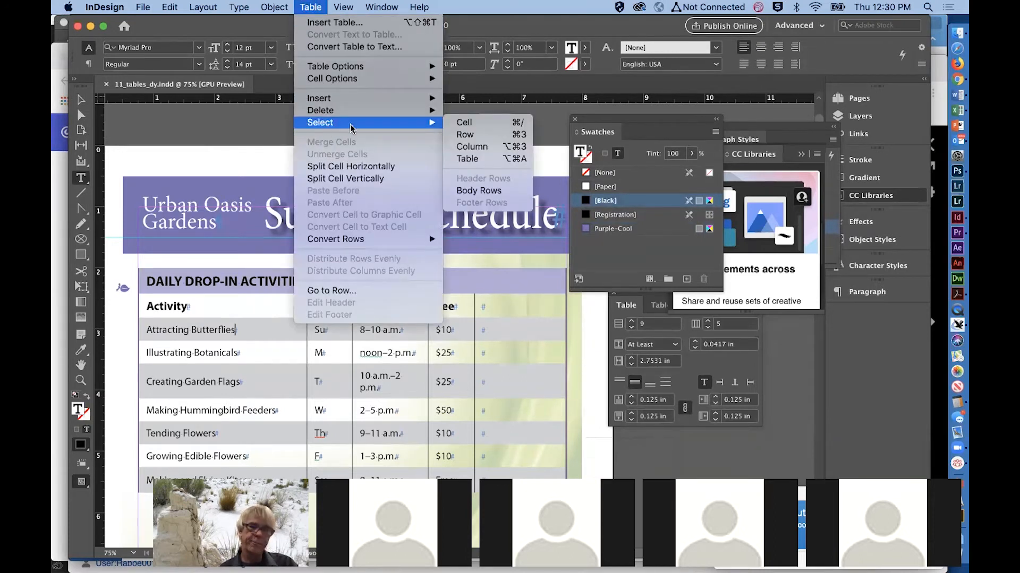
{"action": "left_click", "coordinate": [467, 159]}
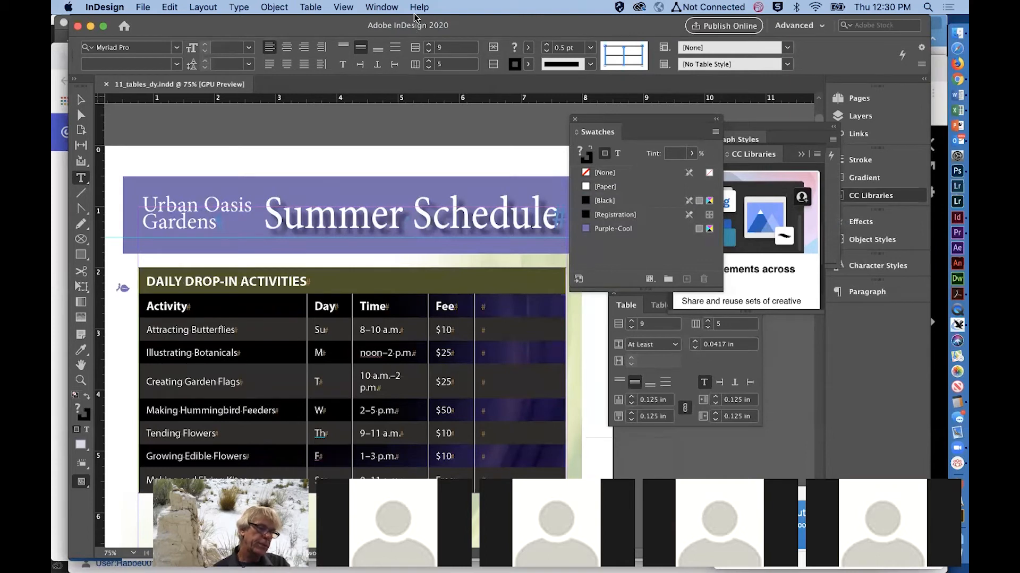
{"action": "left_click", "coordinate": [310, 7]}
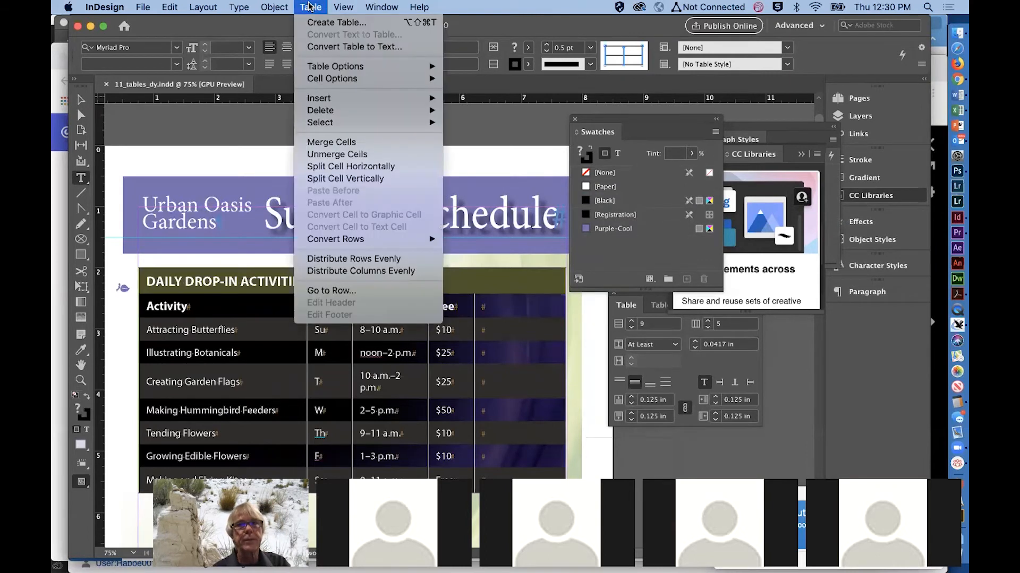
{"action": "mouse_move", "coordinate": [333, 69]}
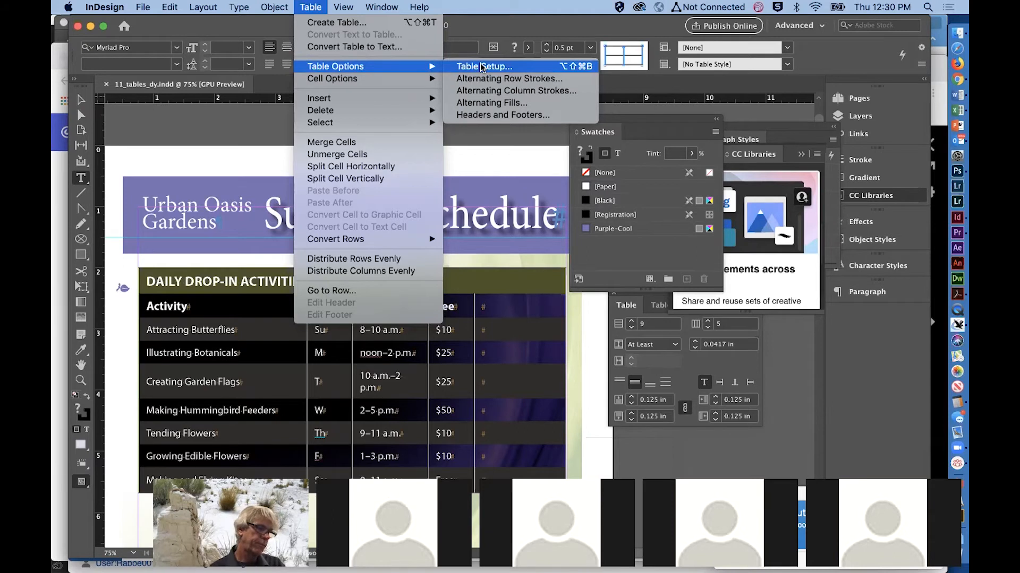
{"action": "left_click", "coordinate": [481, 67]}
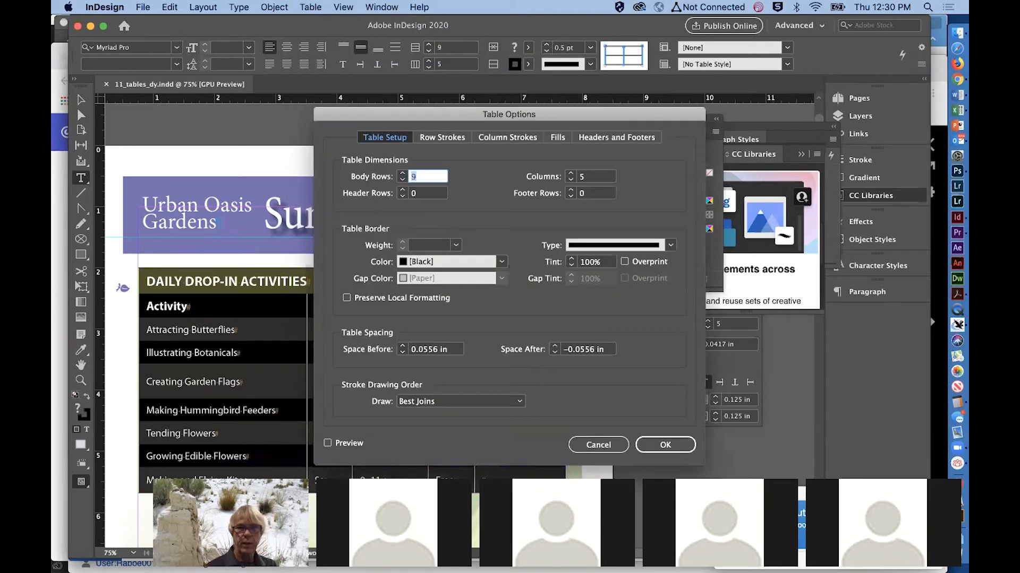
{"action": "left_click", "coordinate": [328, 444]}
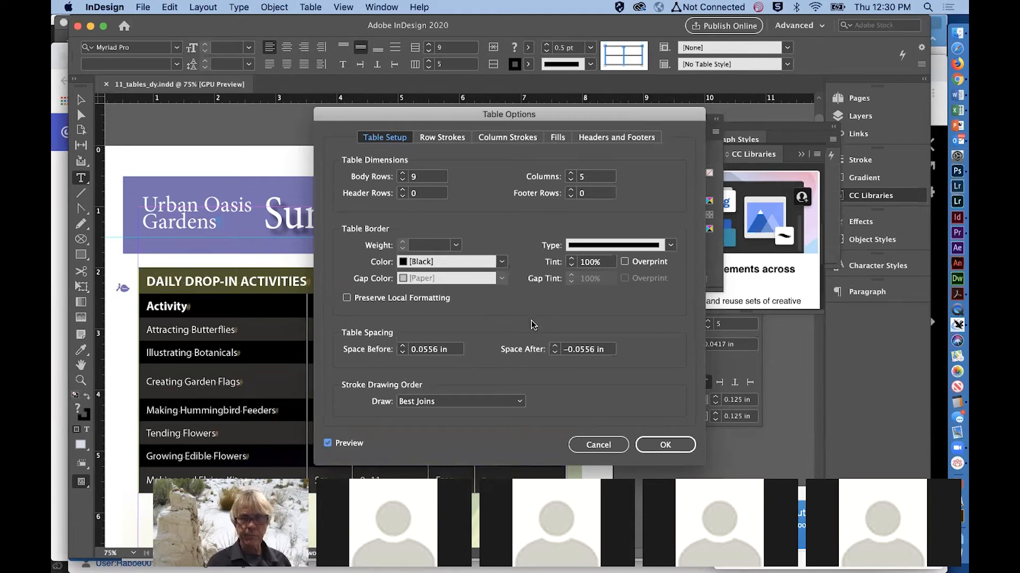
{"action": "left_click", "coordinate": [445, 245]}
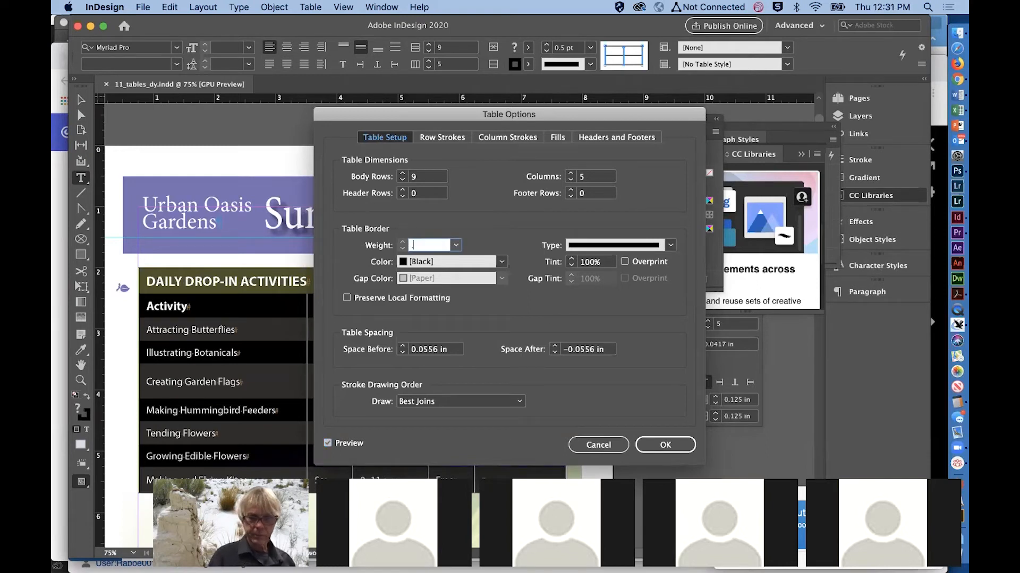
{"action": "type", "text": ".5"}
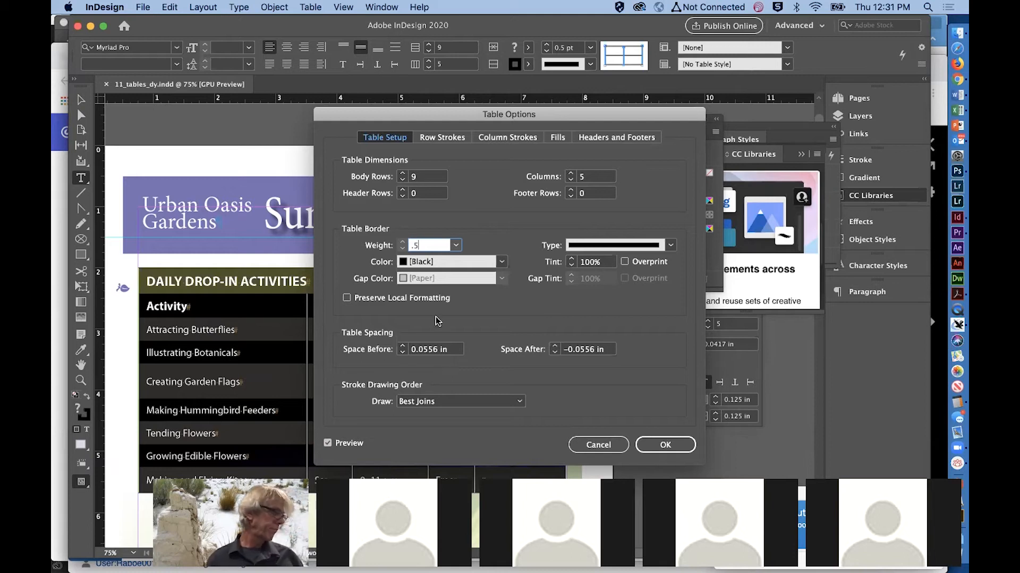
{"action": "left_click", "coordinate": [668, 445]}
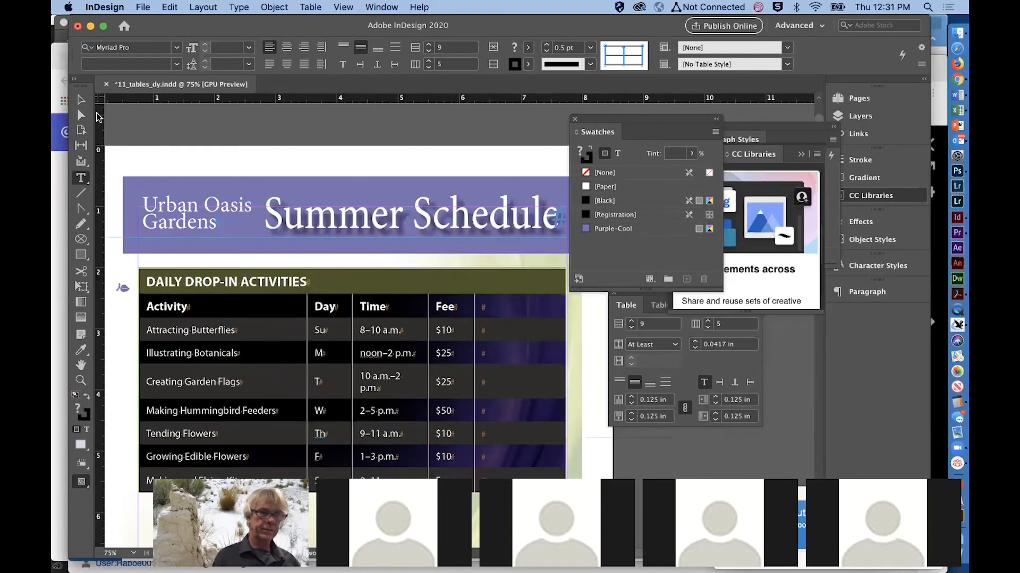
{"action": "key", "text": "Escape"}
{"action": "left_click", "coordinate": [167, 166]}
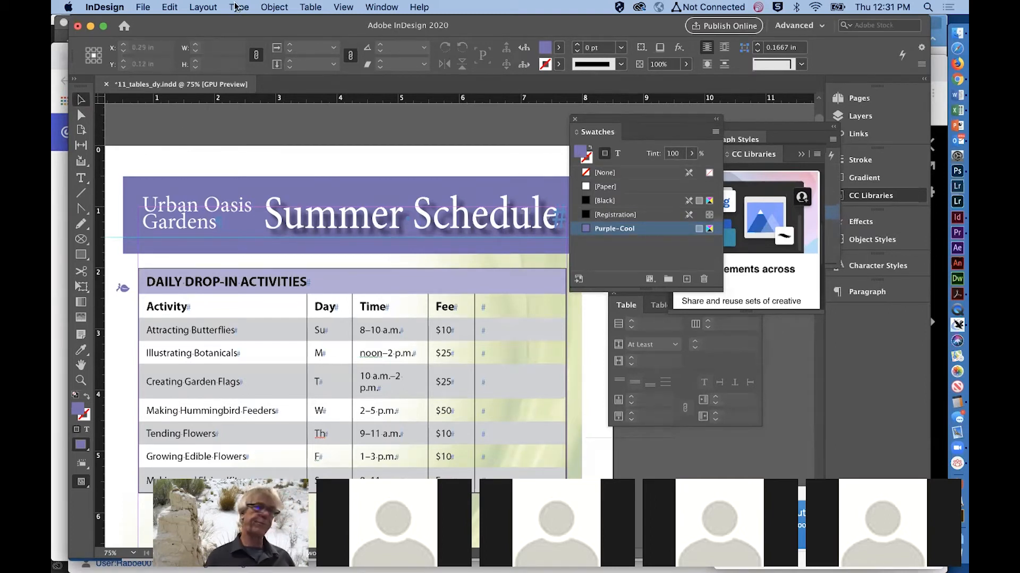
Switch the screen mode to Preview and fit the whole flyer page in the window.
{"action": "left_click", "coordinate": [341, 7]}
{"action": "mouse_move", "coordinate": [366, 208]}
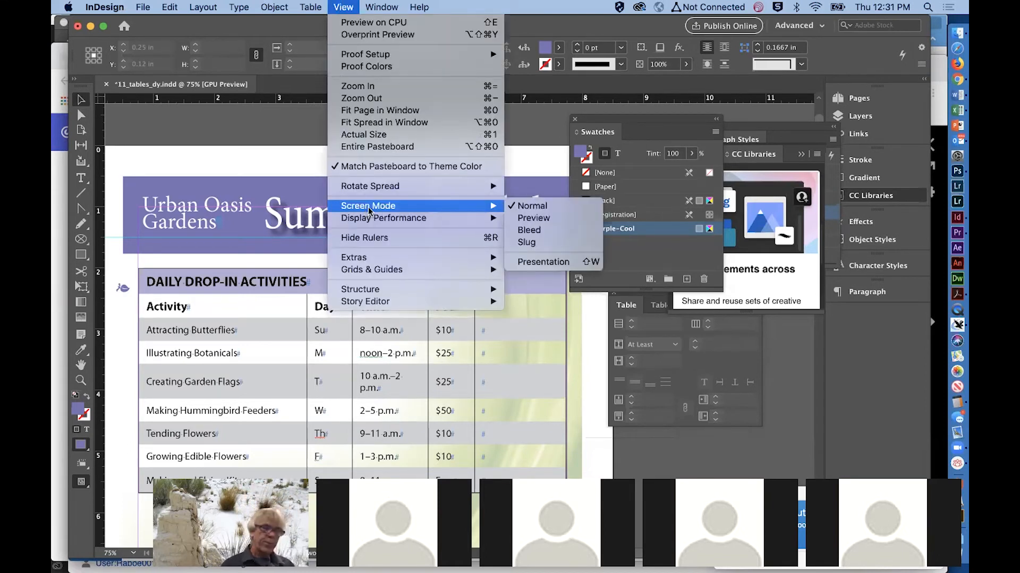
{"action": "left_click", "coordinate": [538, 218]}
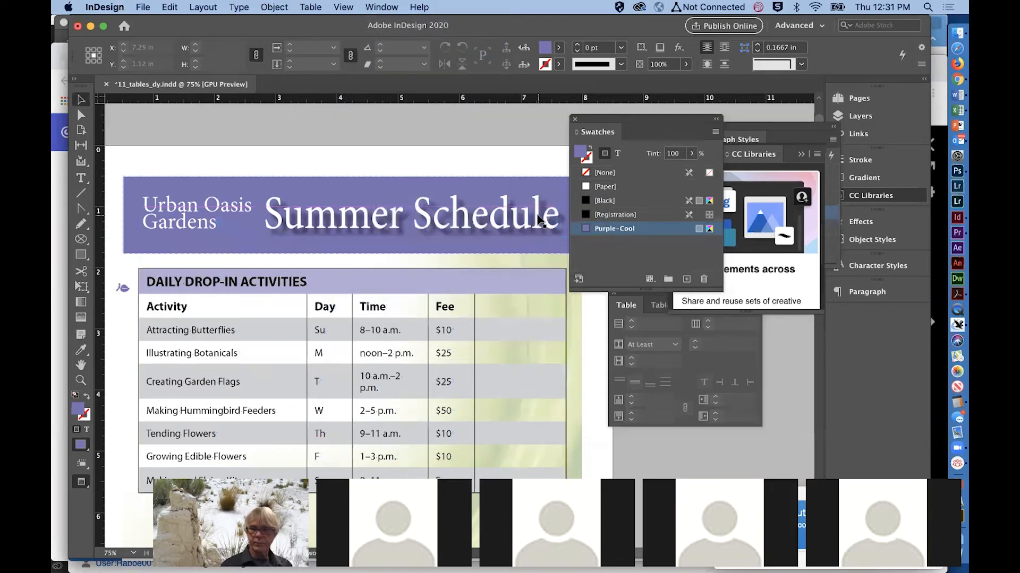
{"action": "key", "text": "super+0"}
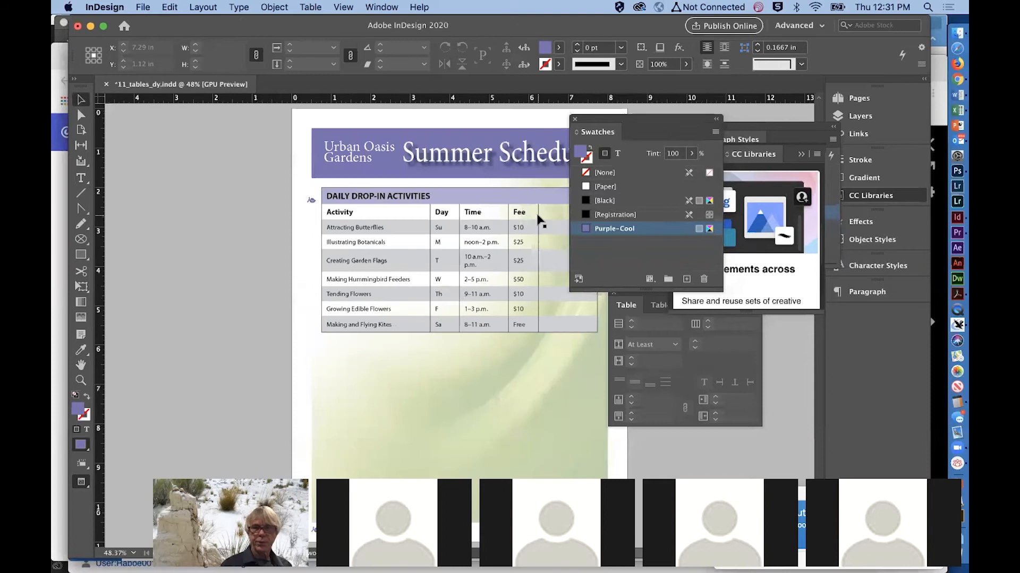
Dock the floating Swatches, Table, CC Libraries and Paragraph Styles groups as collapsed entries and save the document.
{"action": "left_click_drag", "start_coordinate": [647, 119], "coordinate": [871, 318]}
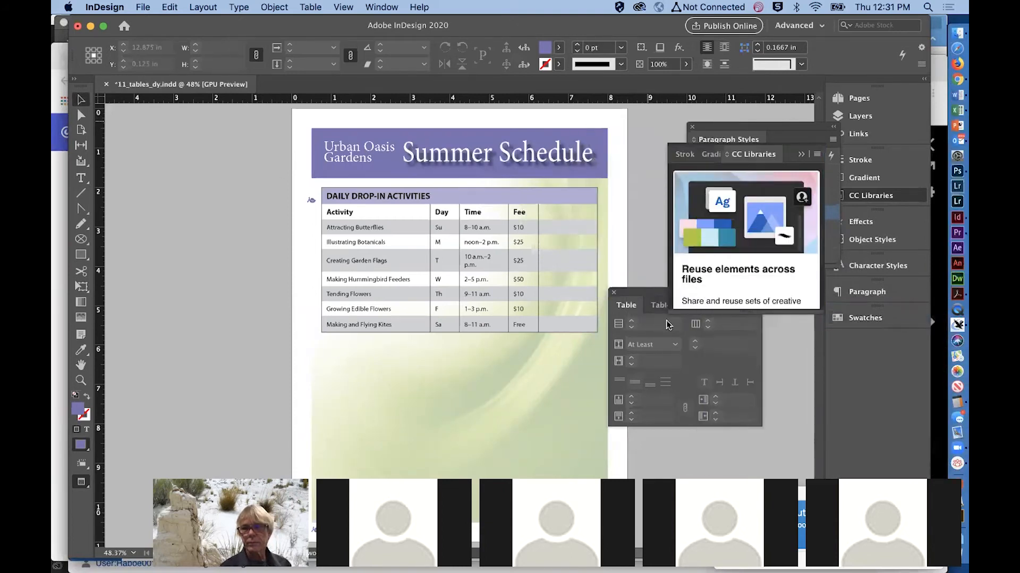
{"action": "left_click_drag", "start_coordinate": [646, 294], "coordinate": [870, 333]}
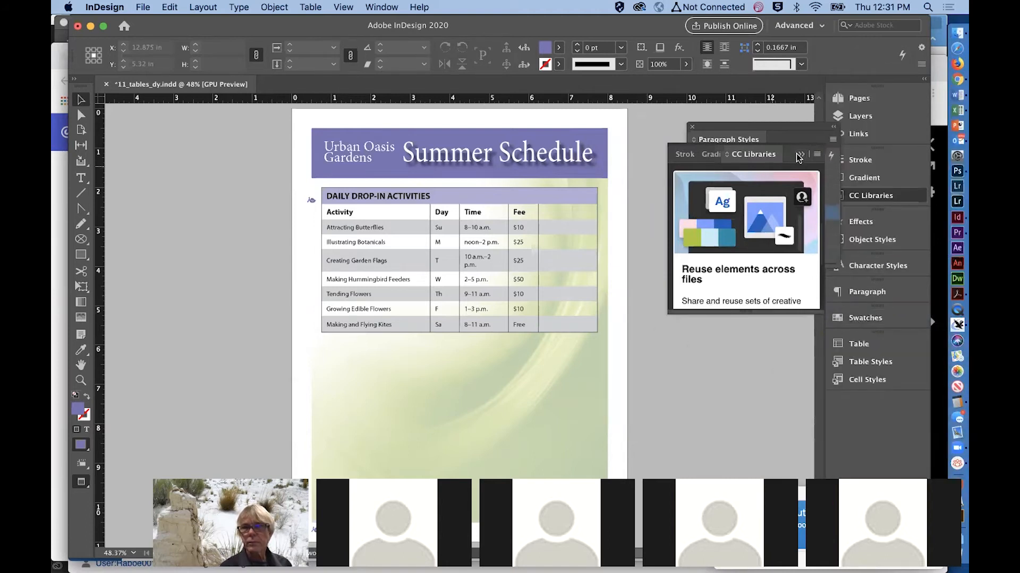
{"action": "mouse_move", "coordinate": [785, 145]}
{"action": "left_mouse_down"}
{"action": "mouse_move", "coordinate": [860, 362]}
{"action": "mouse_move", "coordinate": [906, 402]}
{"action": "left_mouse_up"}
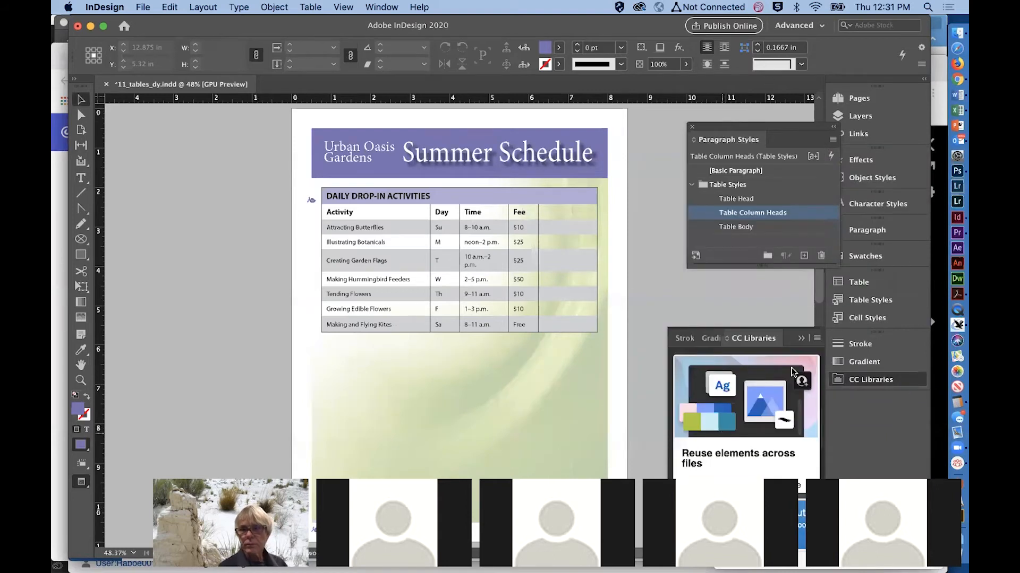
{"action": "left_click", "coordinate": [801, 338]}
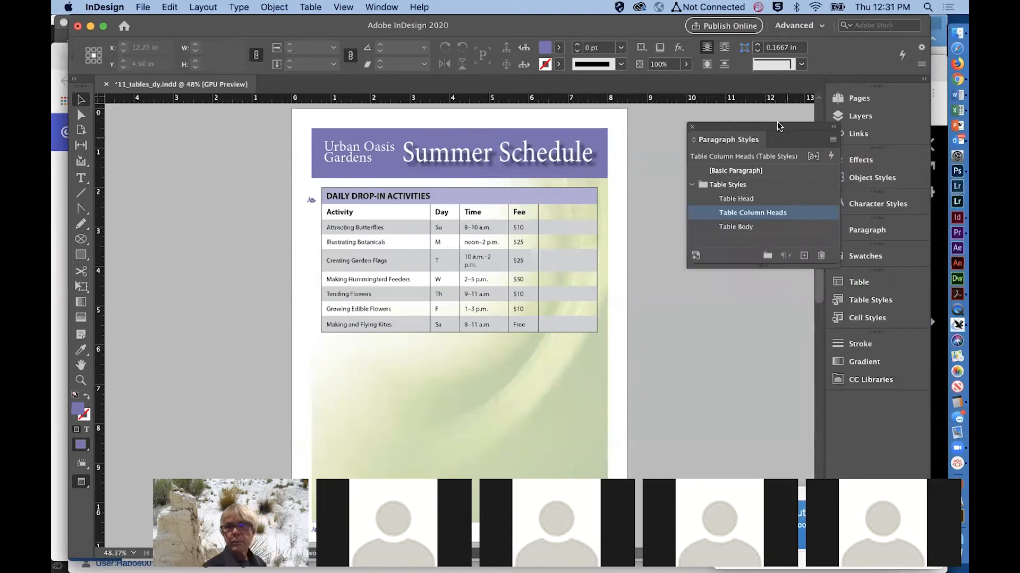
{"action": "left_click_drag", "start_coordinate": [779, 124], "coordinate": [913, 388]}
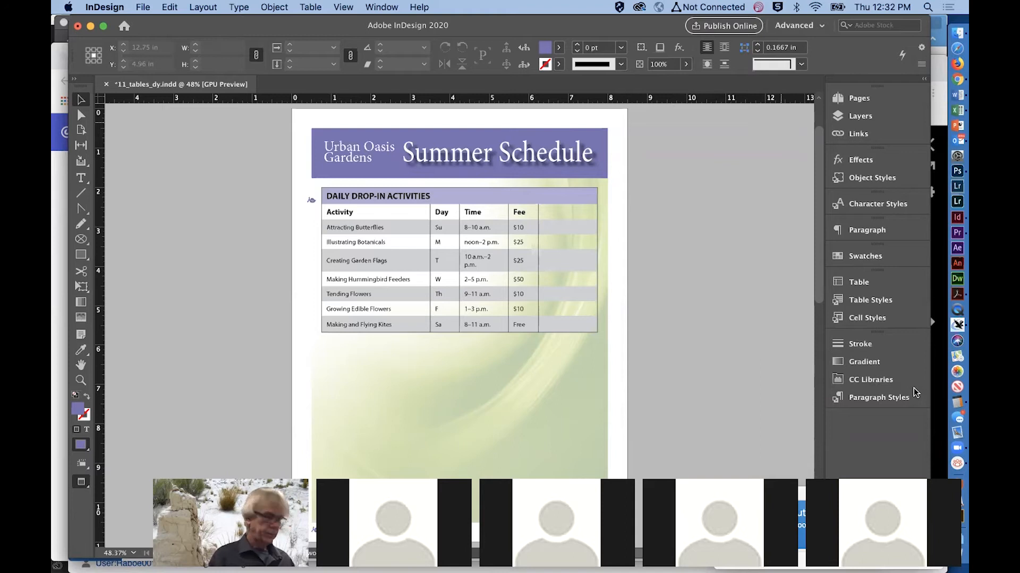
{"action": "key", "text": "super+s"}
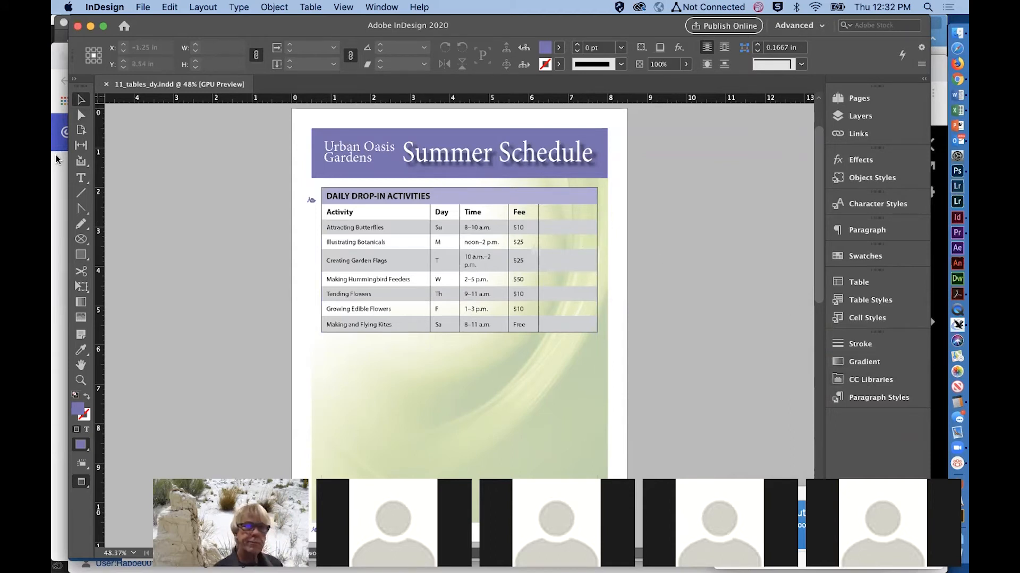
Select the empty last-column cell of the Attracting Butterflies row and convert it to a graphic cell.
{"action": "left_click", "coordinate": [86, 182]}
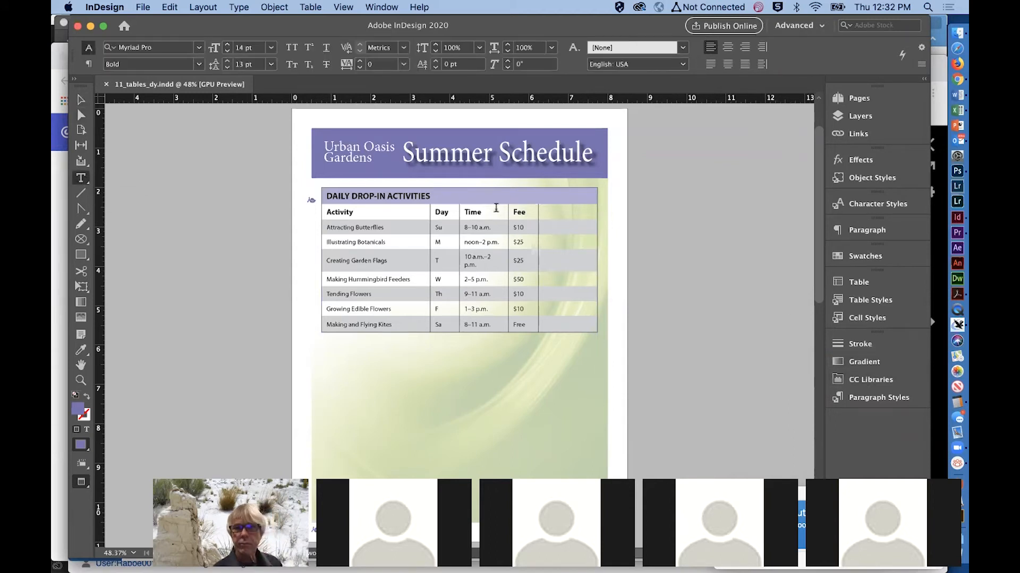
{"action": "left_click", "coordinate": [563, 226]}
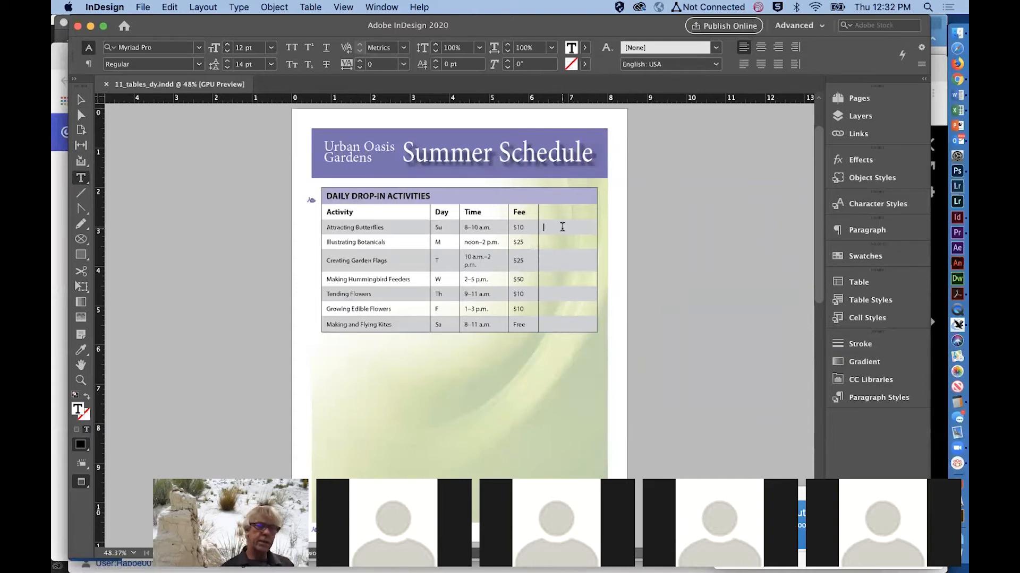
{"action": "scroll", "coordinate": [552, 191], "scroll_direction": "down", "scroll_amount": 3}
{"action": "scroll", "coordinate": [505, 201], "scroll_direction": "up", "scroll_amount": 2}
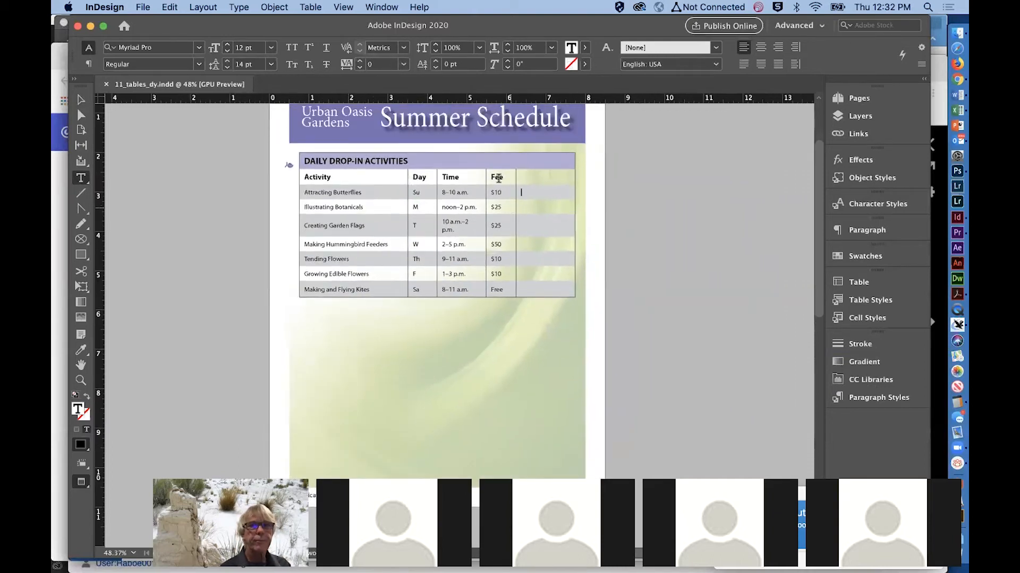
{"action": "left_click", "coordinate": [312, 7]}
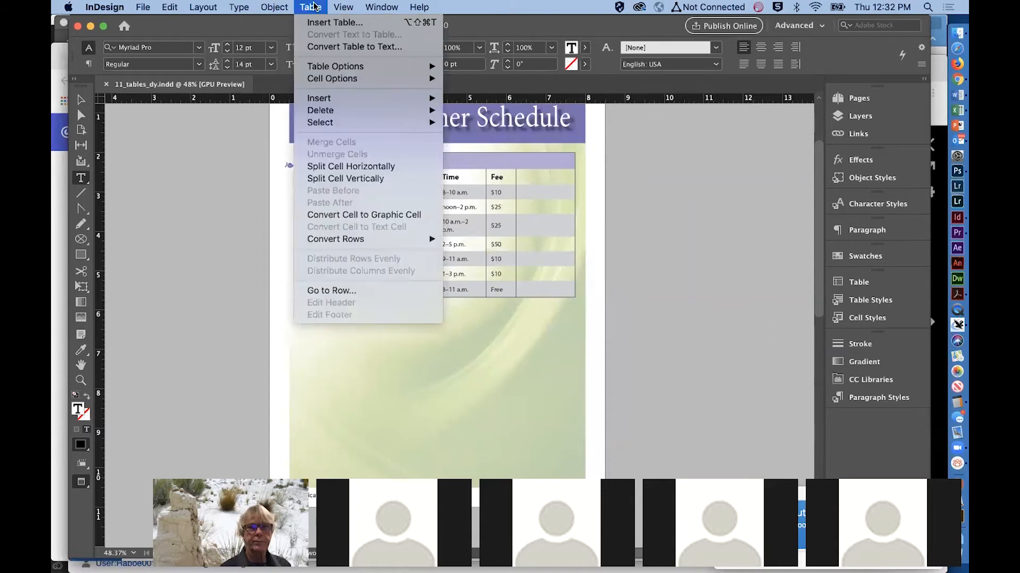
{"action": "mouse_move", "coordinate": [335, 123]}
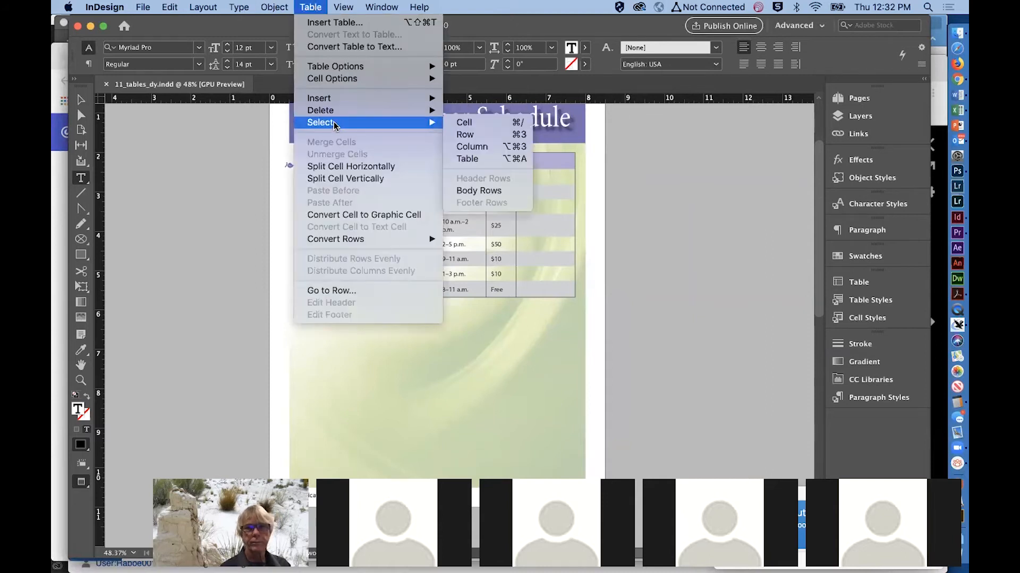
{"action": "left_click", "coordinate": [494, 124]}
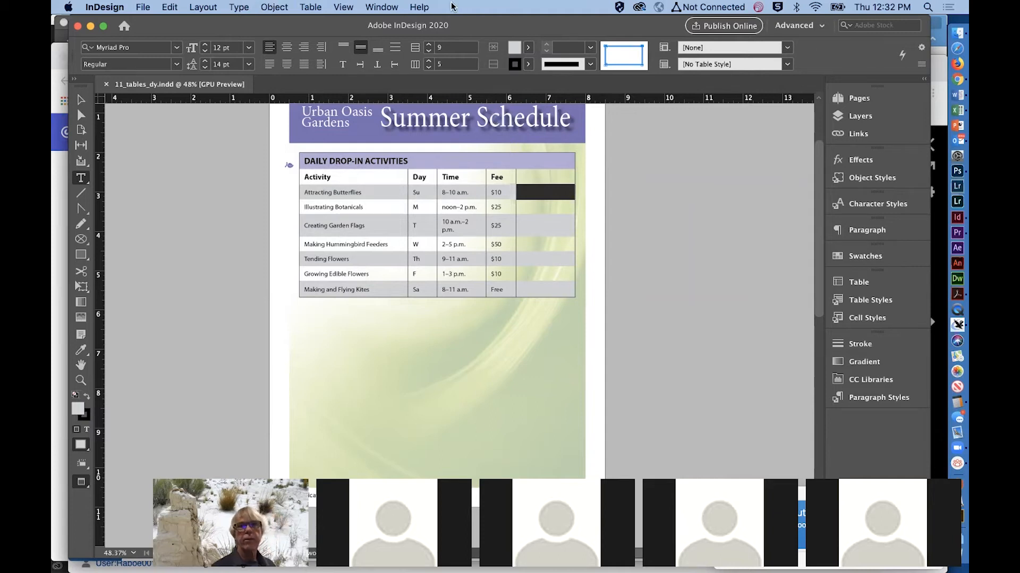
{"action": "left_click", "coordinate": [309, 6]}
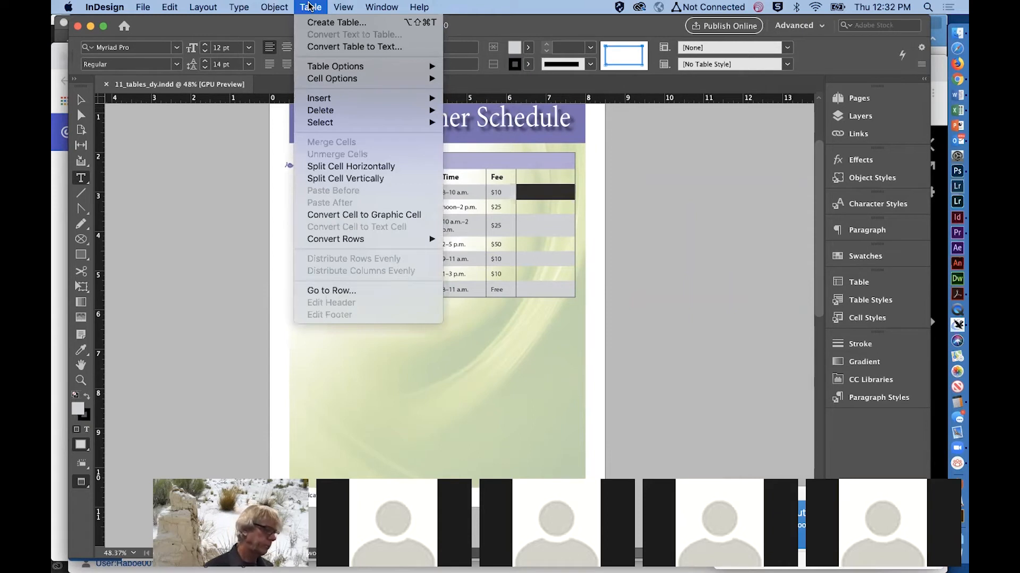
{"action": "left_click", "coordinate": [330, 215]}
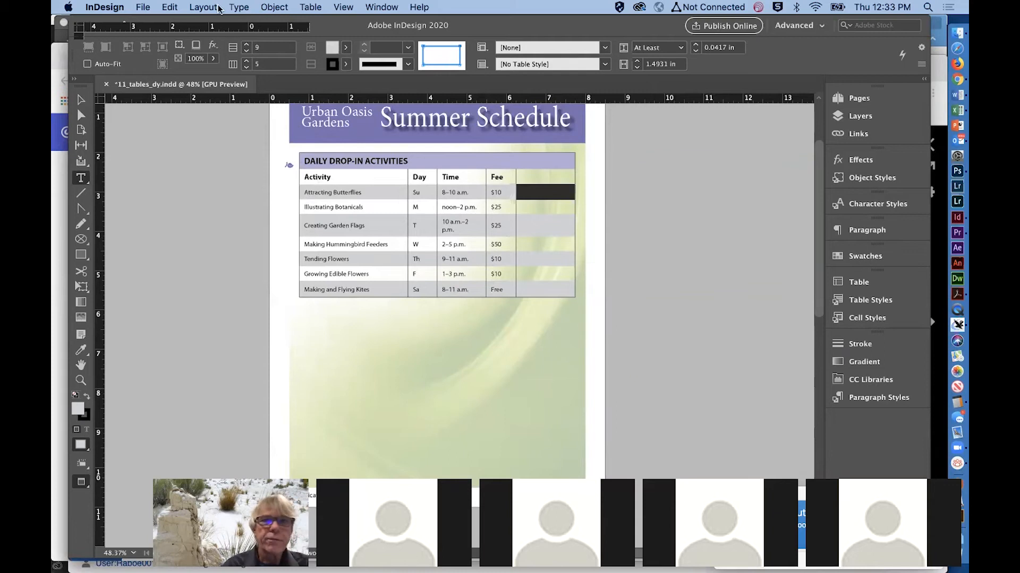
Review the Graphic and Diagonal Lines cell options for the selected graphic cell and close them without changes.
{"action": "left_click", "coordinate": [317, 7]}
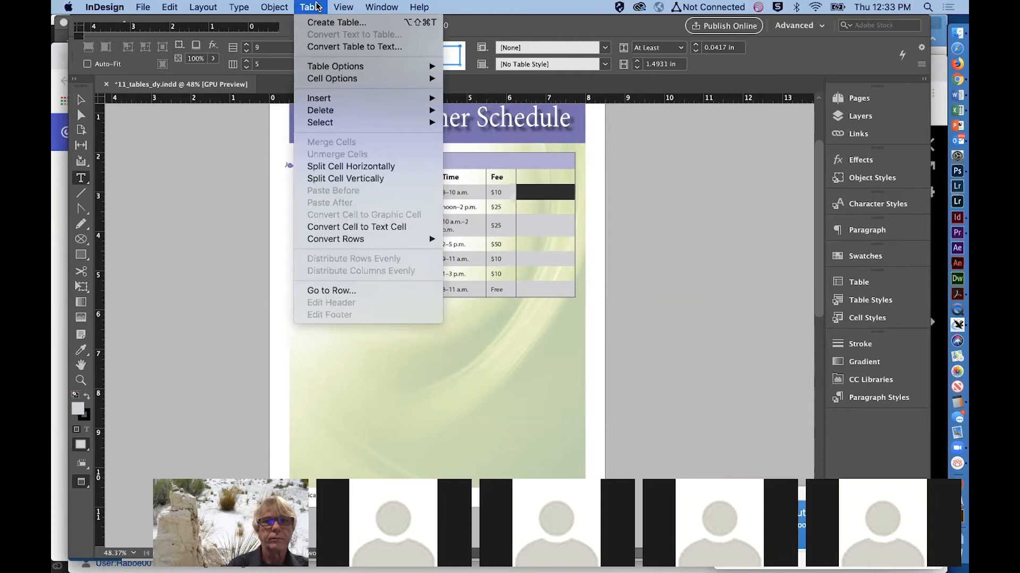
{"action": "mouse_move", "coordinate": [314, 79]}
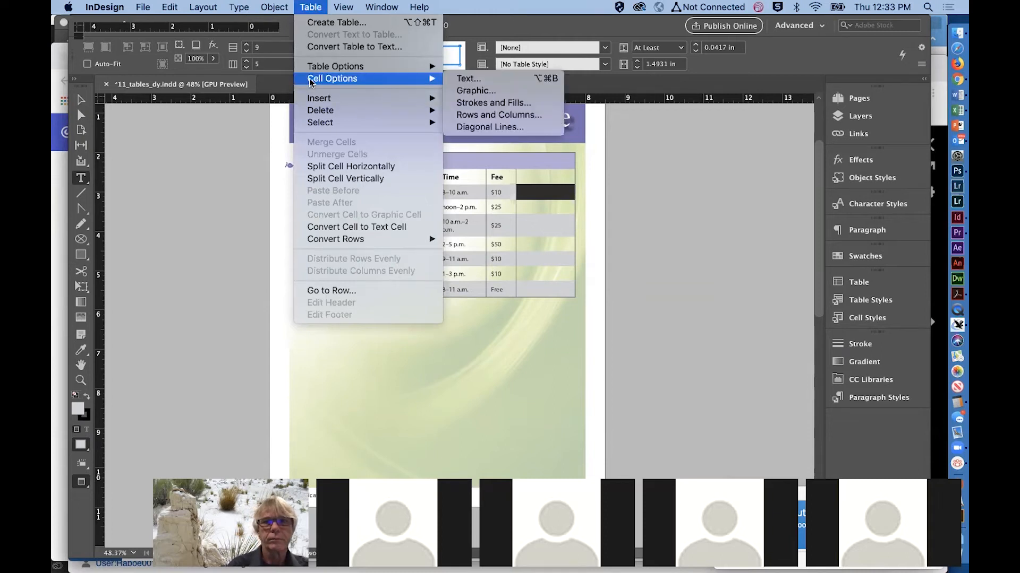
{"action": "left_click", "coordinate": [492, 91]}
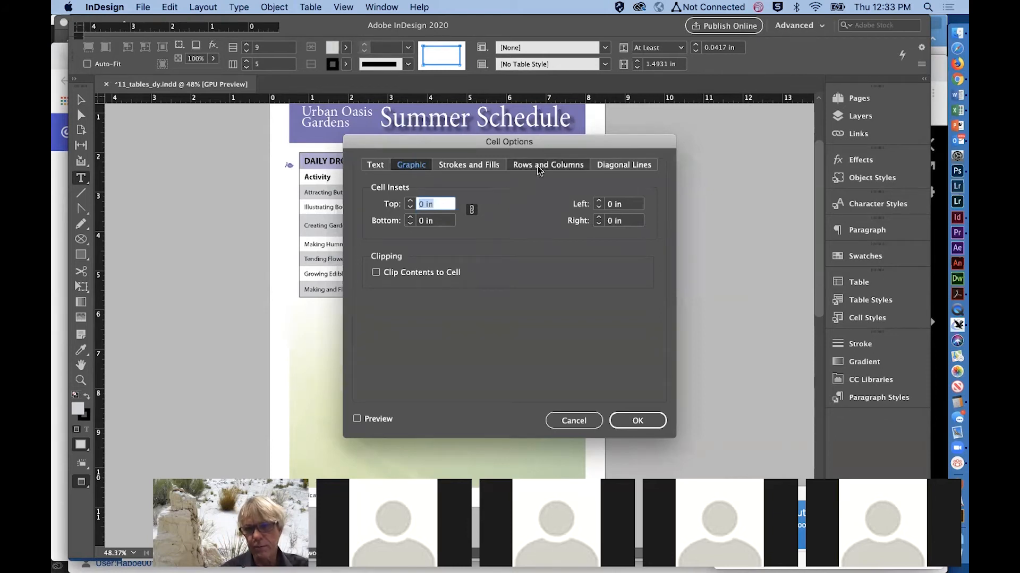
{"action": "left_click", "coordinate": [605, 168]}
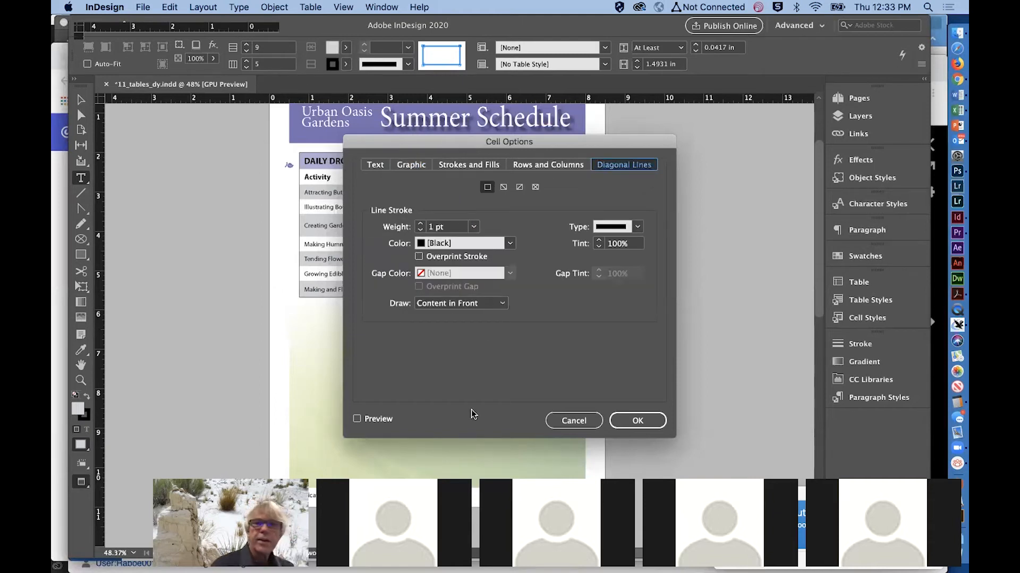
{"action": "left_click", "coordinate": [569, 422]}
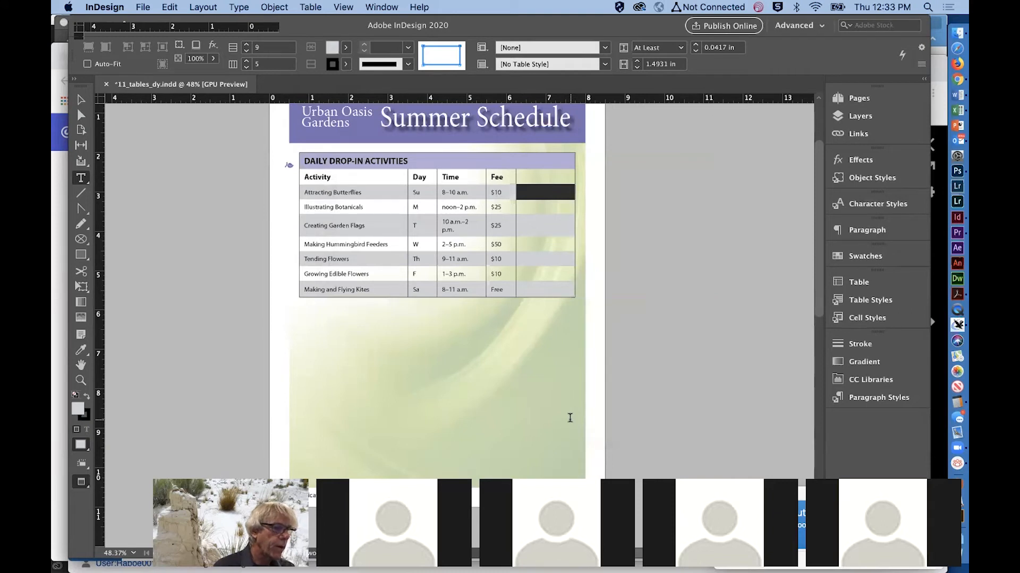
Select the empty last-column cell of the Creating Garden Flags row and convert it to a graphic cell.
{"action": "left_click", "coordinate": [535, 223]}
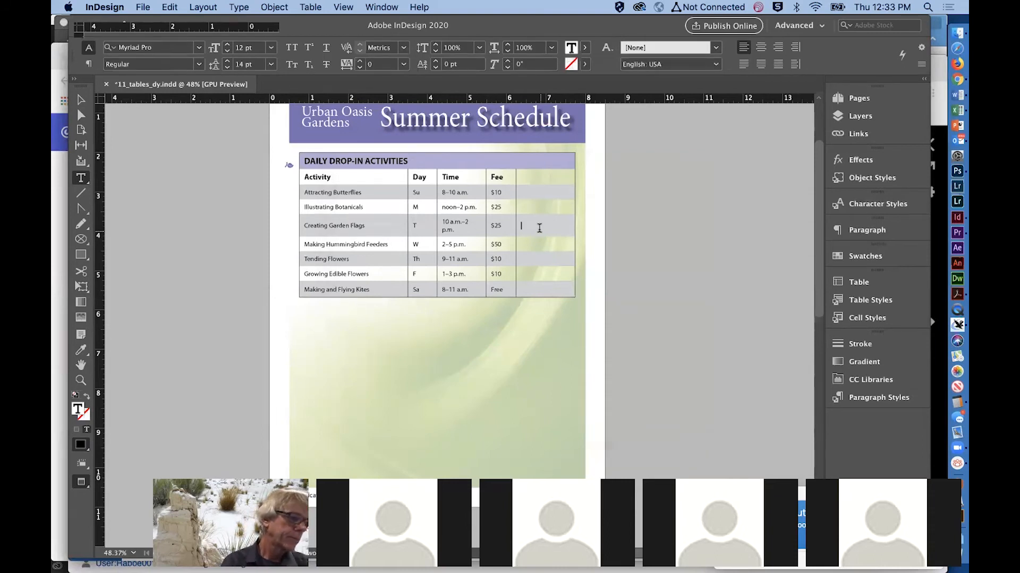
{"action": "left_click_drag", "start_coordinate": [522, 225], "coordinate": [584, 234]}
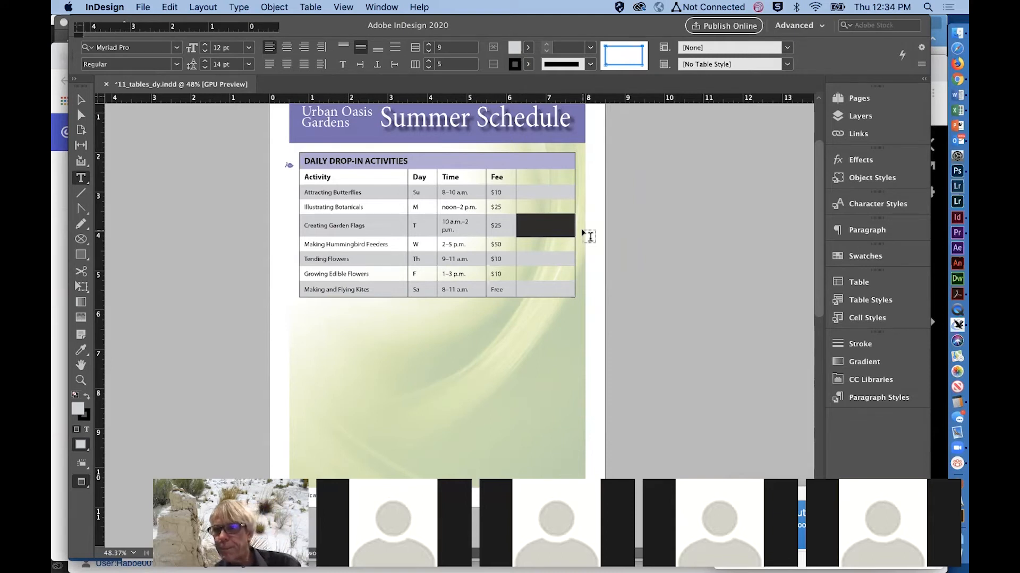
{"action": "left_click", "coordinate": [853, 282]}
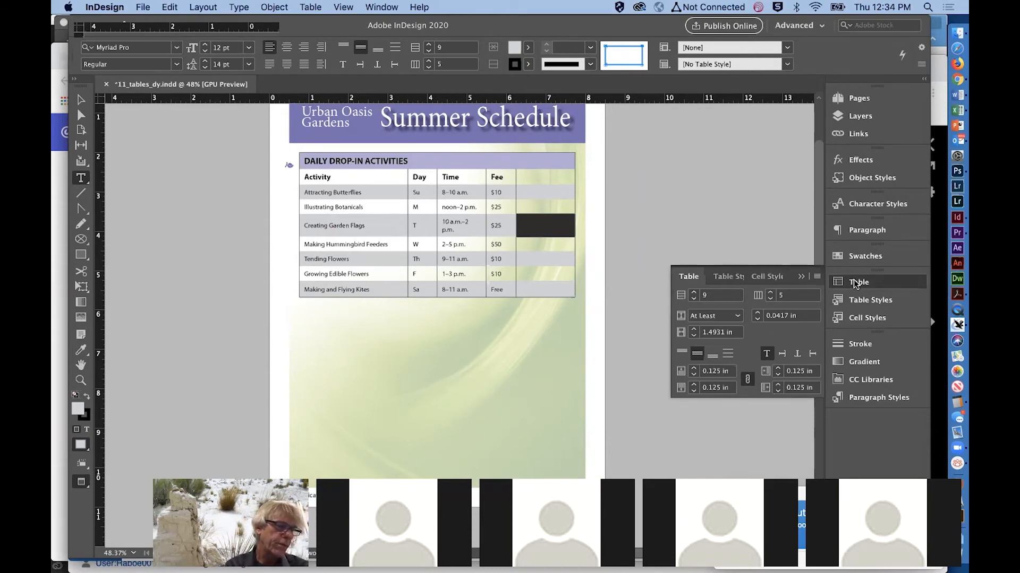
{"action": "left_click", "coordinate": [817, 276]}
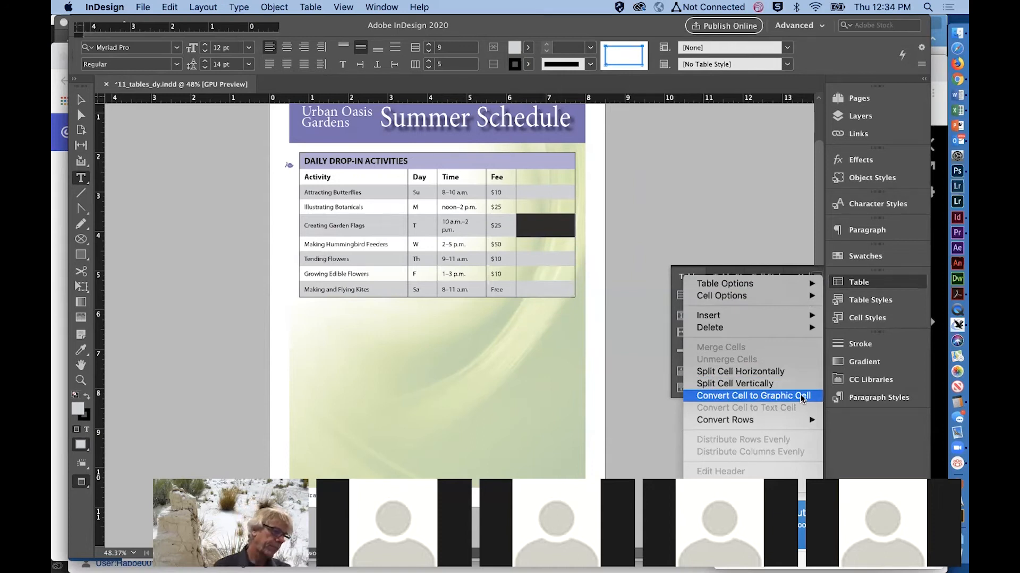
{"action": "left_click", "coordinate": [800, 395]}
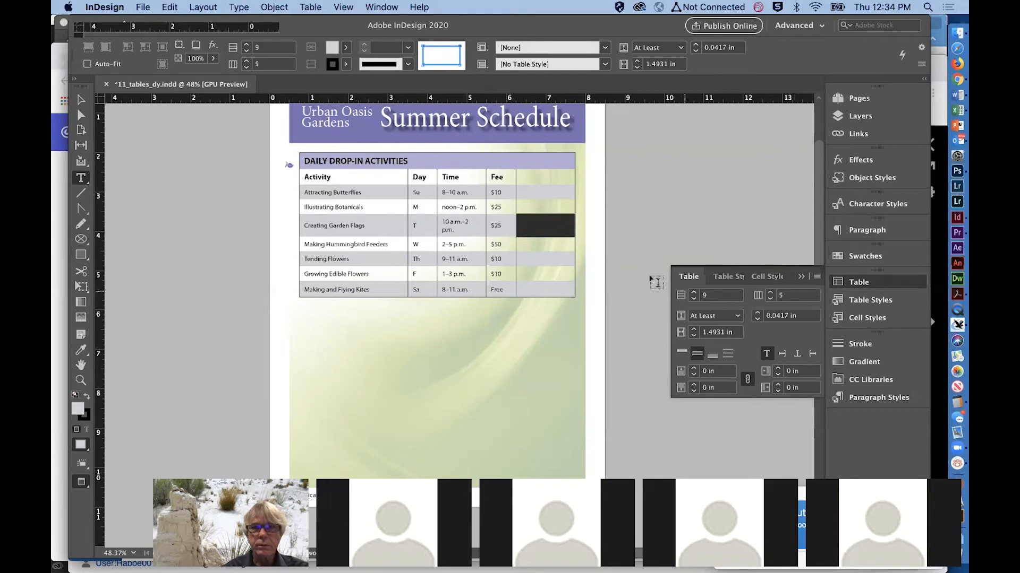
Place Butterfly.jpg from the Lesson11 folder into the graphic cell of the Attracting Butterflies row.
{"action": "scroll", "coordinate": [591, 202], "scroll_direction": "down", "scroll_amount": 1}
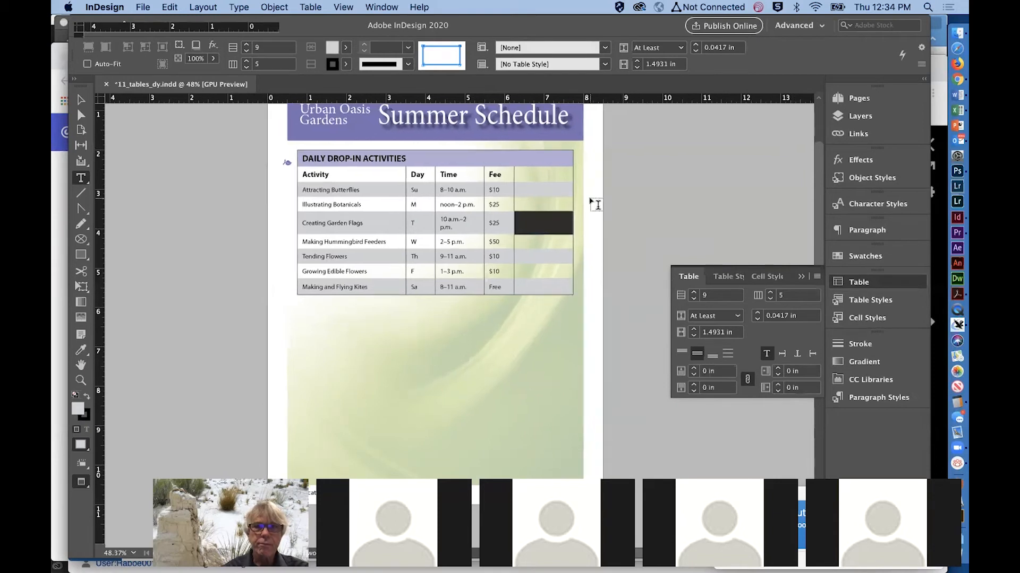
{"action": "left_click", "coordinate": [548, 191]}
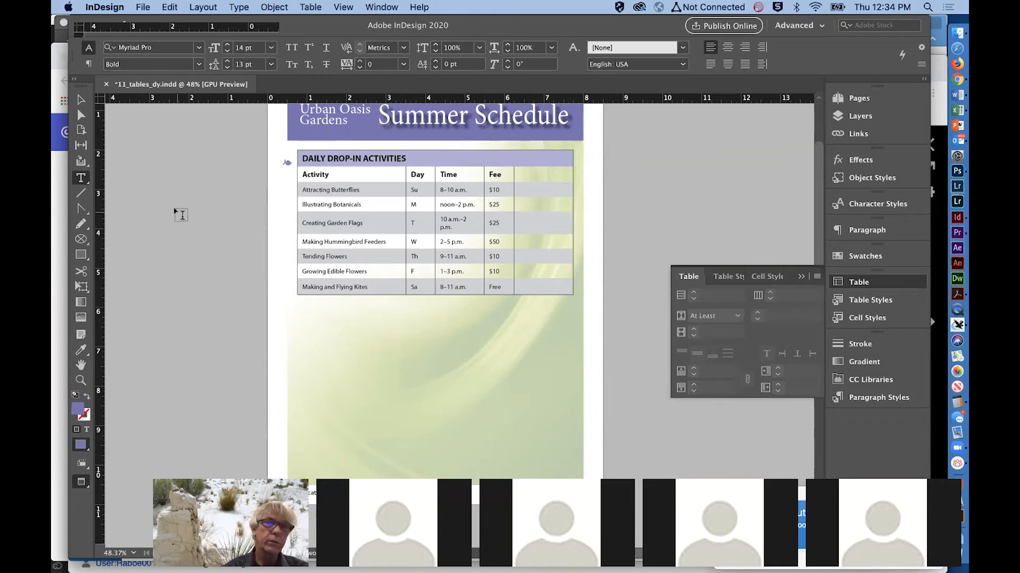
{"action": "left_click", "coordinate": [80, 101]}
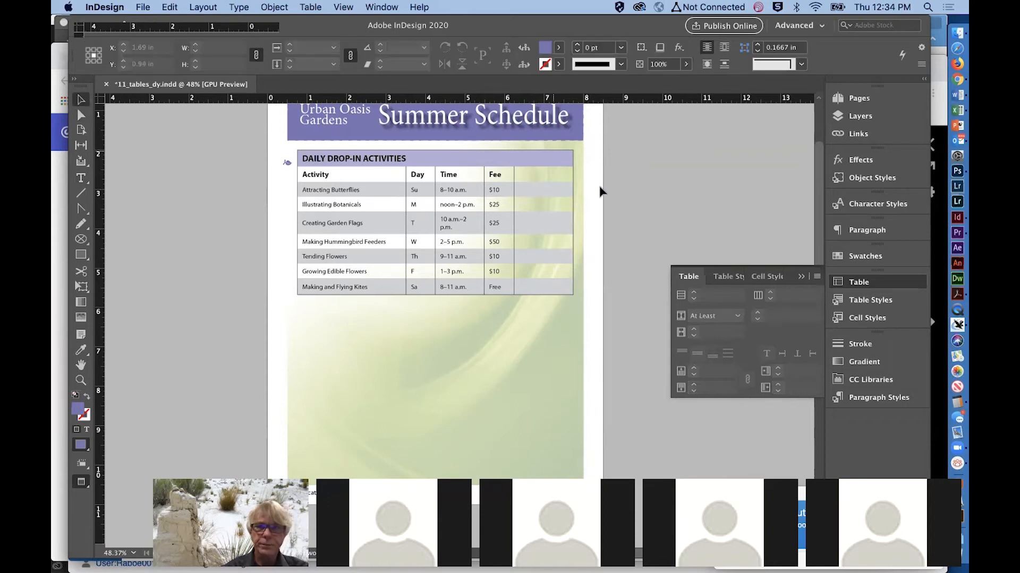
{"action": "left_click", "coordinate": [551, 190]}
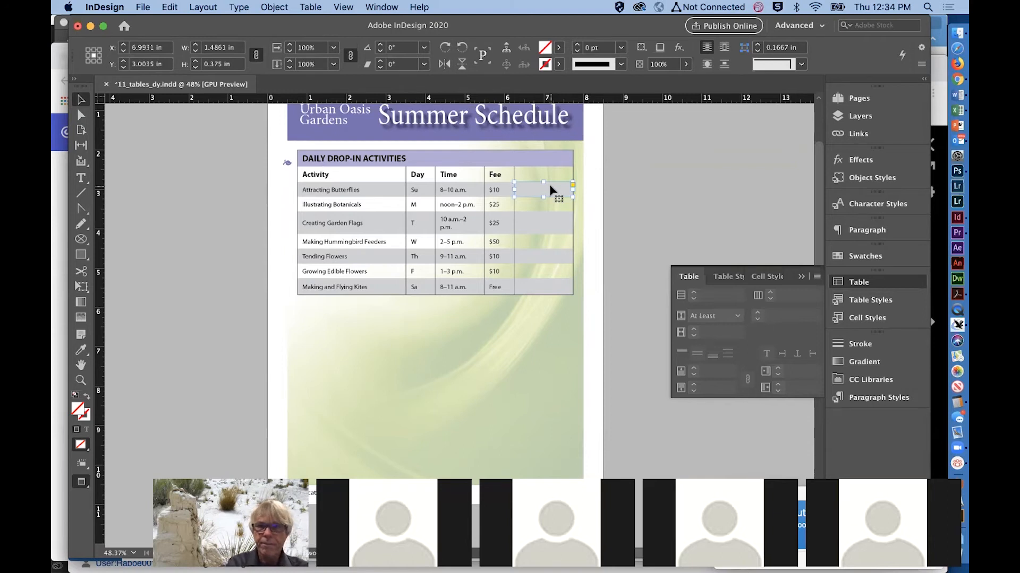
{"action": "key", "text": "super+d"}
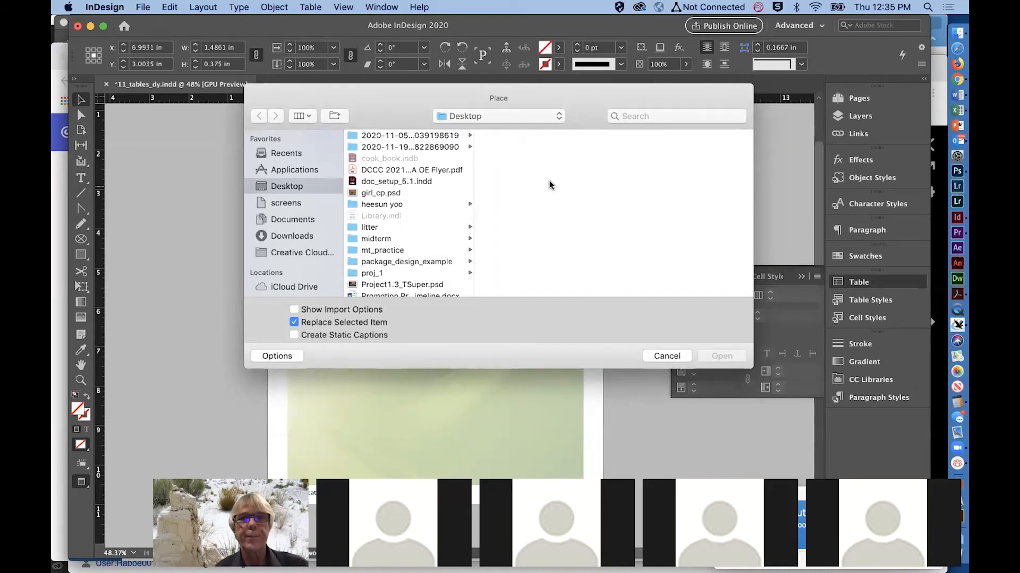
{"action": "left_click", "coordinate": [496, 117]}
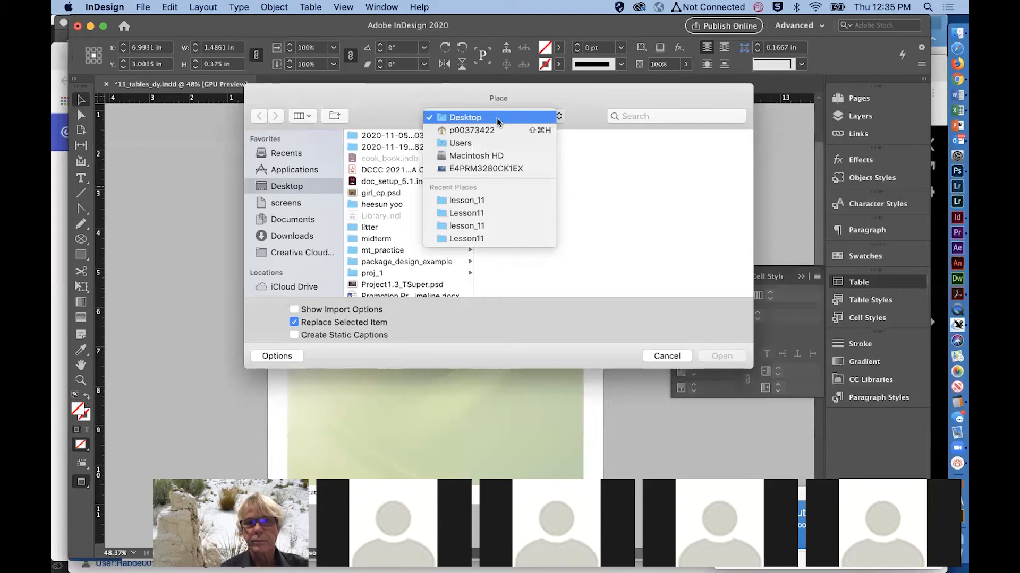
{"action": "left_click", "coordinate": [479, 212]}
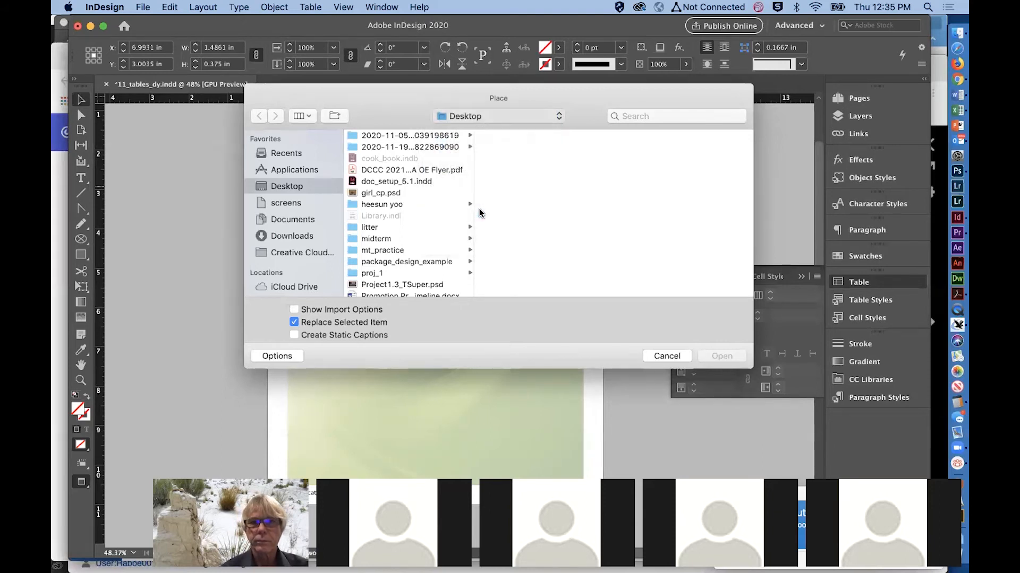
{"action": "left_click", "coordinate": [529, 118]}
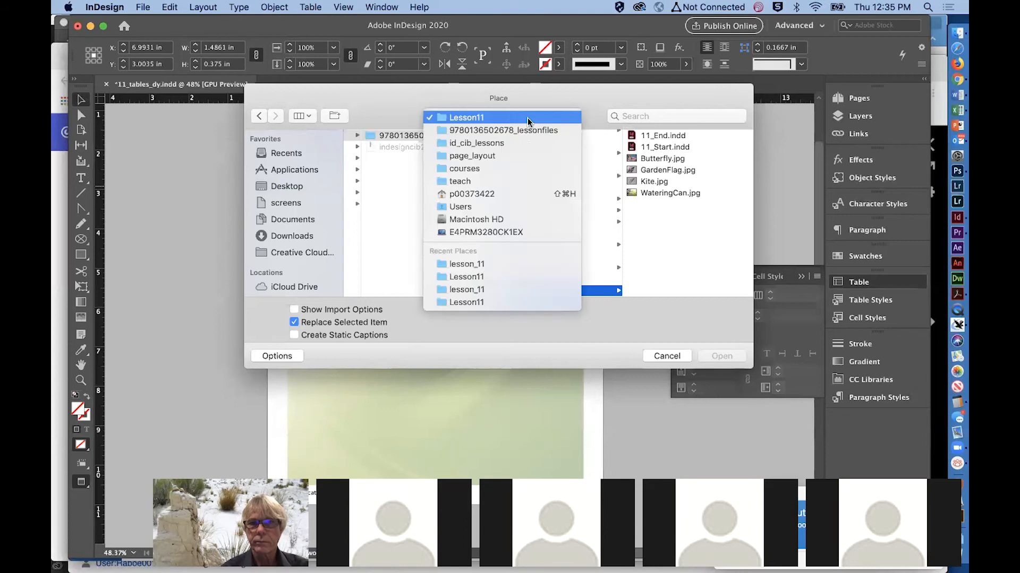
{"action": "left_click", "coordinate": [513, 142]}
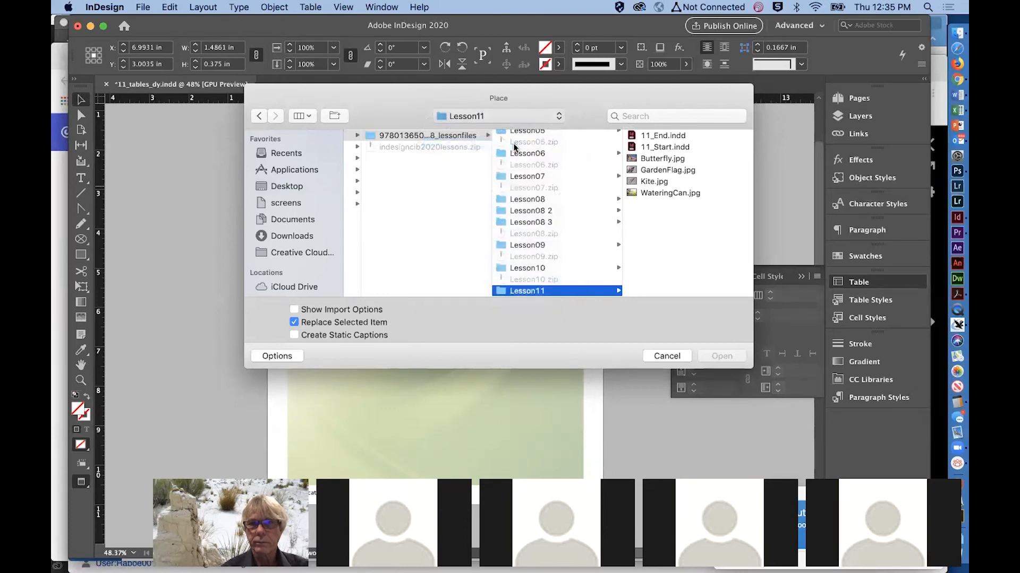
{"action": "left_click", "coordinate": [670, 137]}
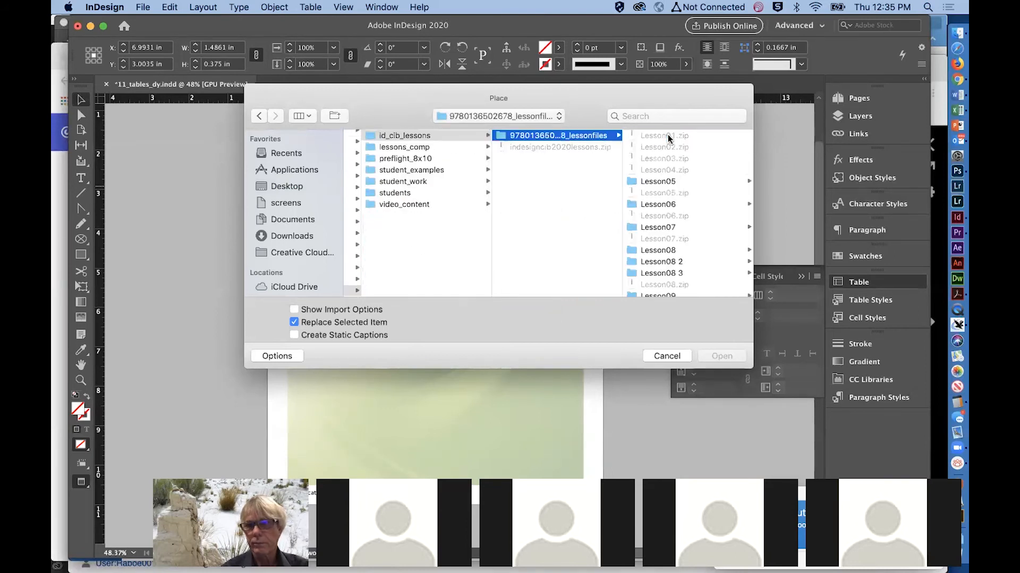
{"action": "scroll", "coordinate": [672, 251], "scroll_direction": "down", "scroll_amount": 2}
{"action": "left_click", "coordinate": [667, 239]}
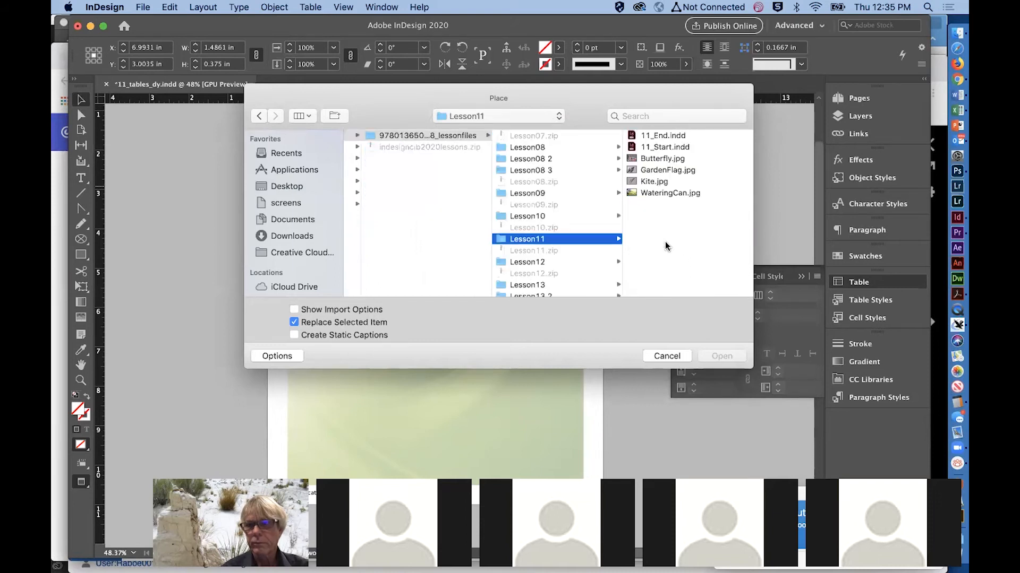
{"action": "left_click", "coordinate": [668, 159]}
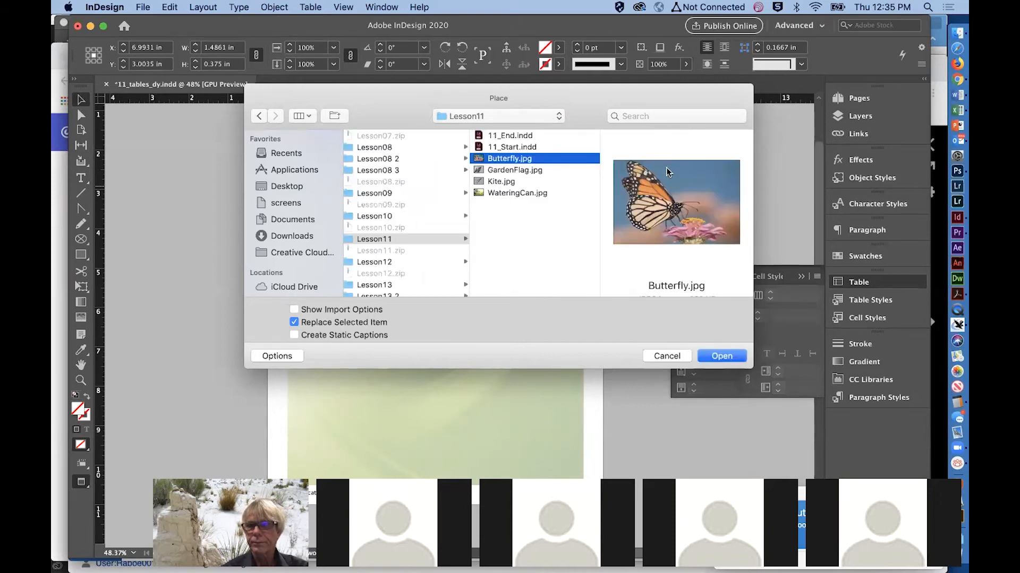
{"action": "left_click", "coordinate": [721, 358]}
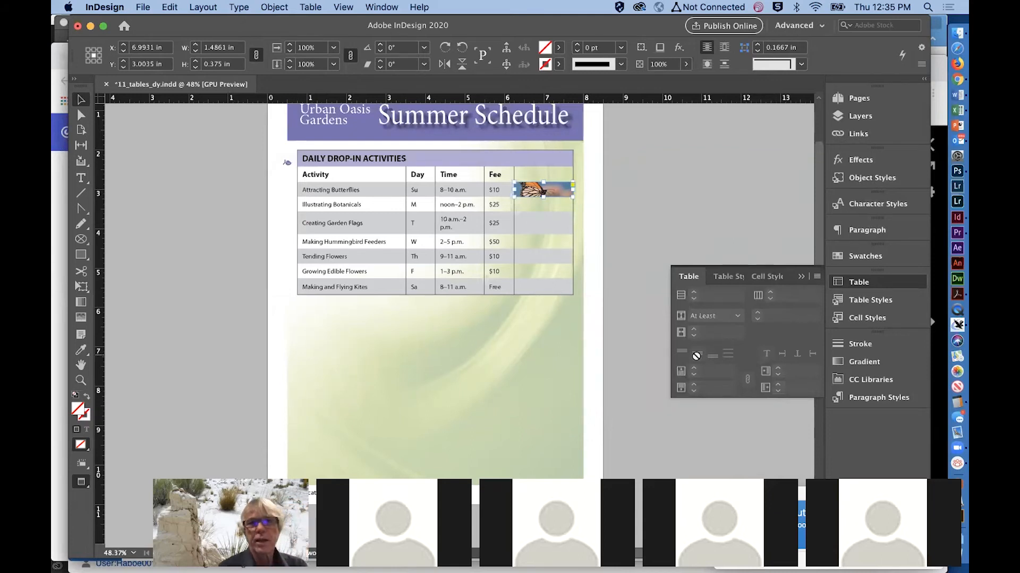
Fit the Attracting Butterflies cell's graphic frame to its content so the row shows the whole butterfly image.
{"action": "left_click", "coordinate": [273, 7]}
{"action": "left_click", "coordinate": [273, 7]}
{"action": "left_click", "coordinate": [273, 7]}
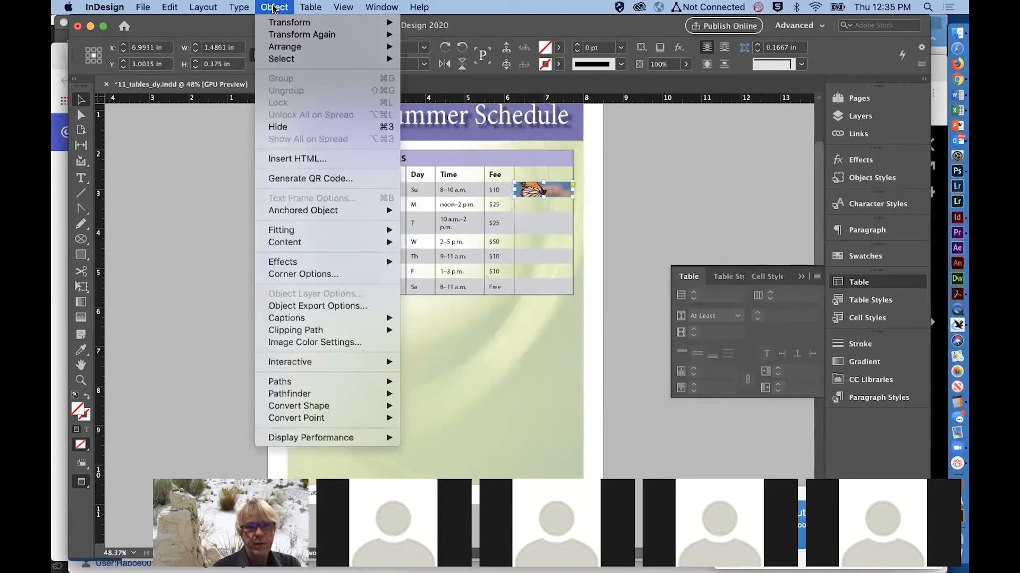
{"action": "mouse_move", "coordinate": [287, 234]}
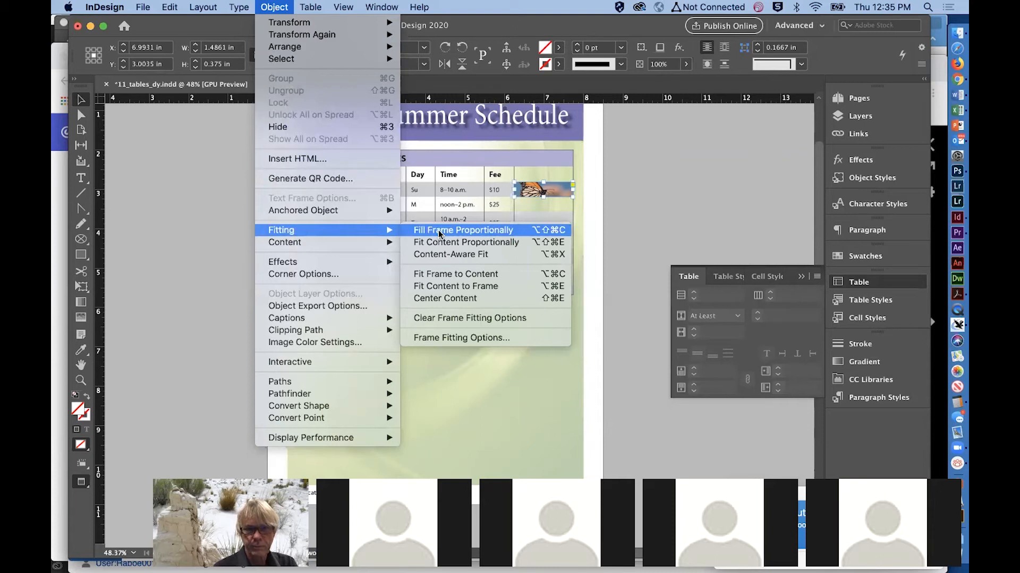
{"action": "left_click", "coordinate": [445, 274]}
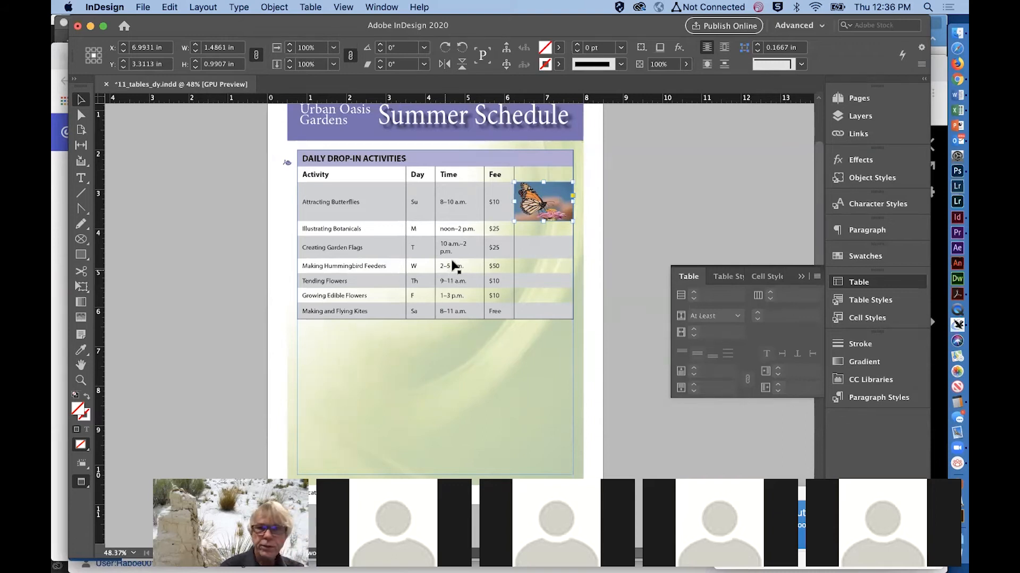
Place GardenFlag.jpg into the graphic cell of the Creating Garden Flags row and fit the frame to the content.
{"action": "left_click", "coordinate": [534, 248]}
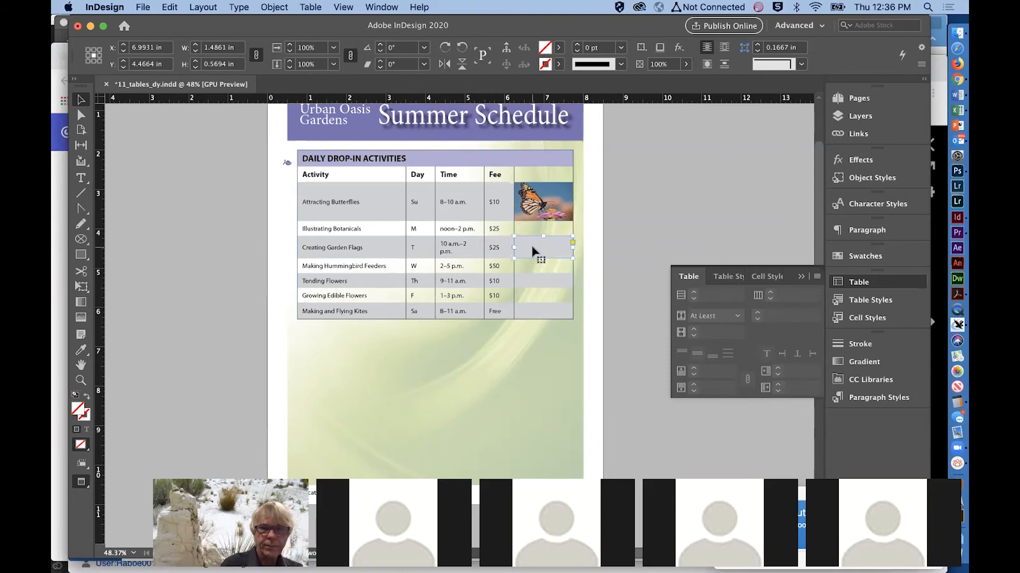
{"action": "key", "text": "super+d"}
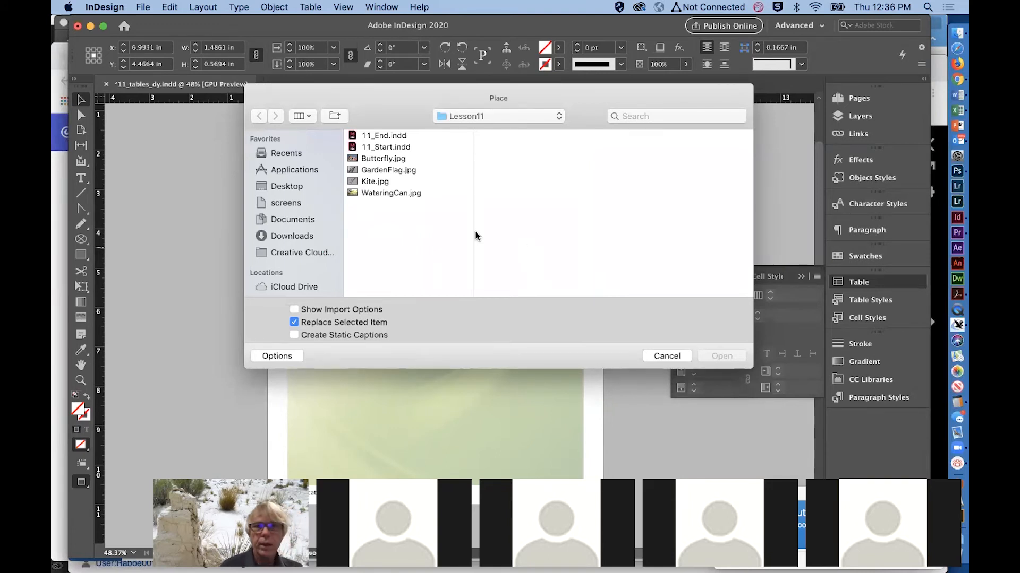
{"action": "left_click", "coordinate": [386, 170]}
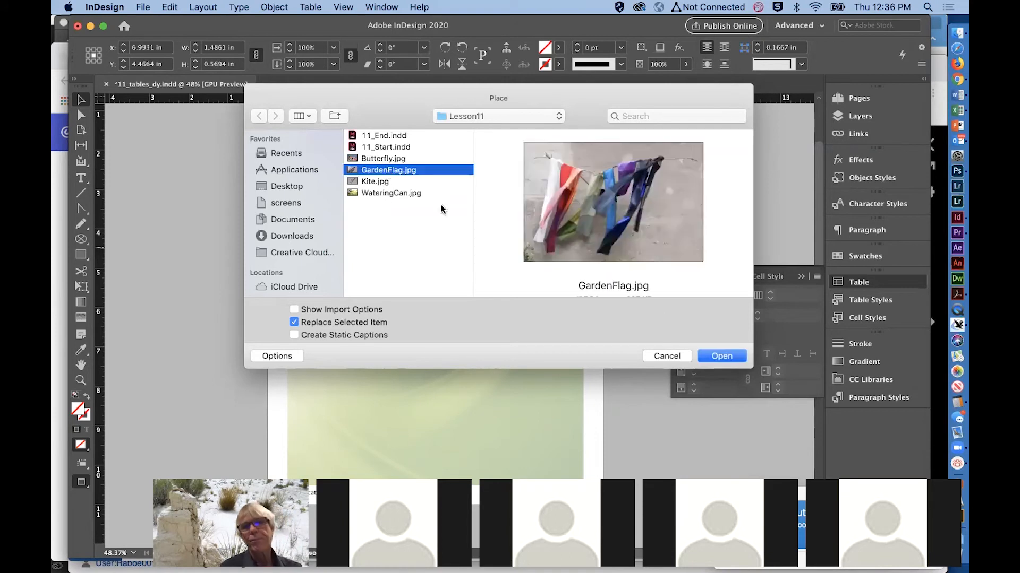
{"action": "left_click", "coordinate": [731, 351]}
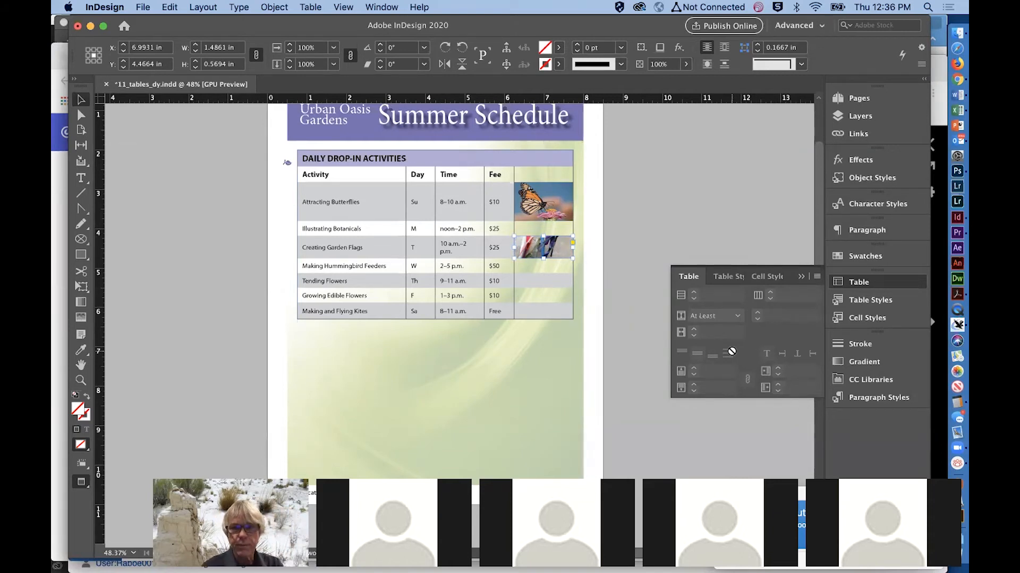
{"action": "key", "text": "alt+super+c"}
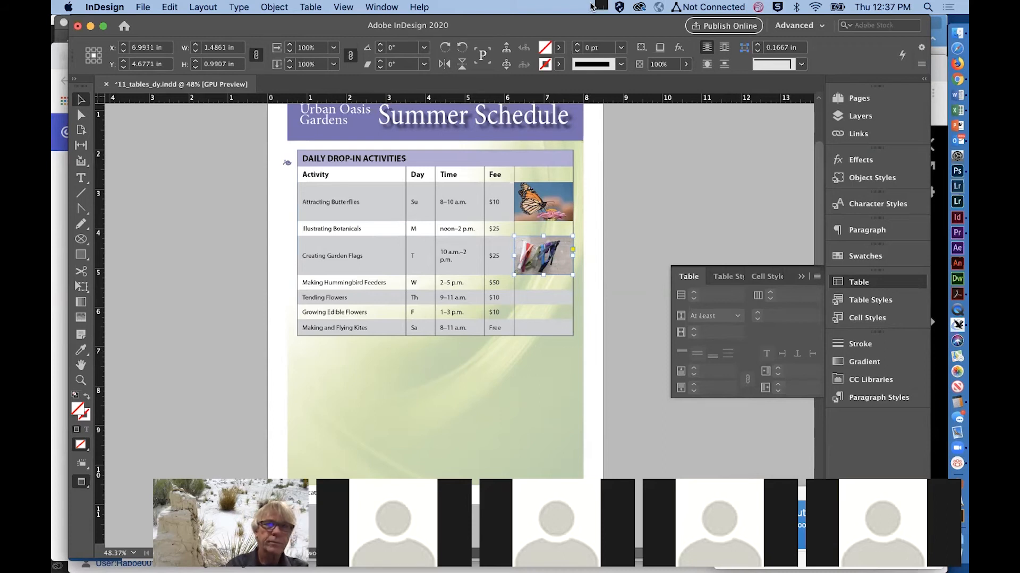
Load Kite.jpg and WateringCan.jpg together for placing and put Kite.jpg in the last cell of the Making and Flying Kites row.
{"action": "left_click", "coordinate": [139, 7]}
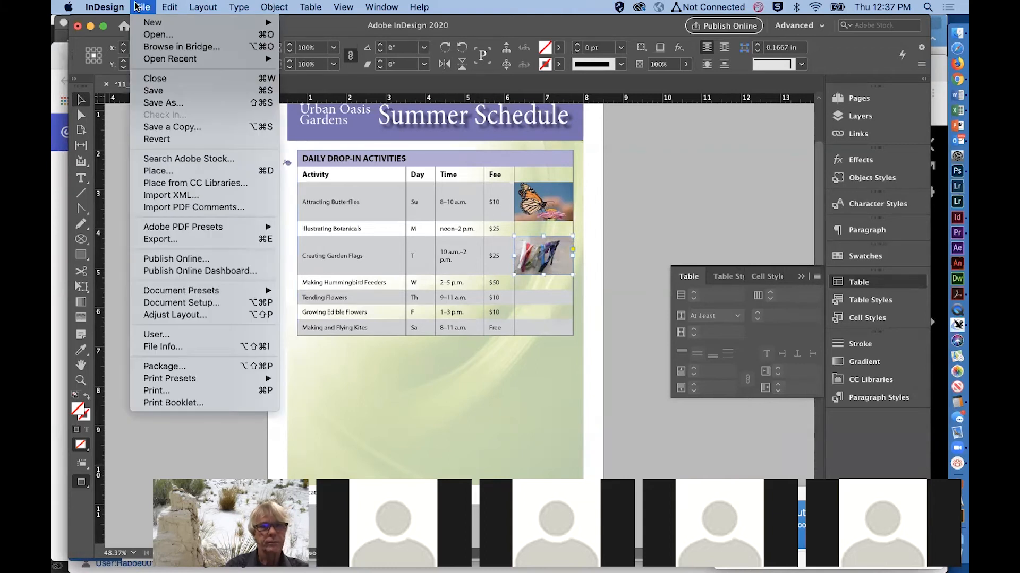
{"action": "left_click", "coordinate": [161, 170]}
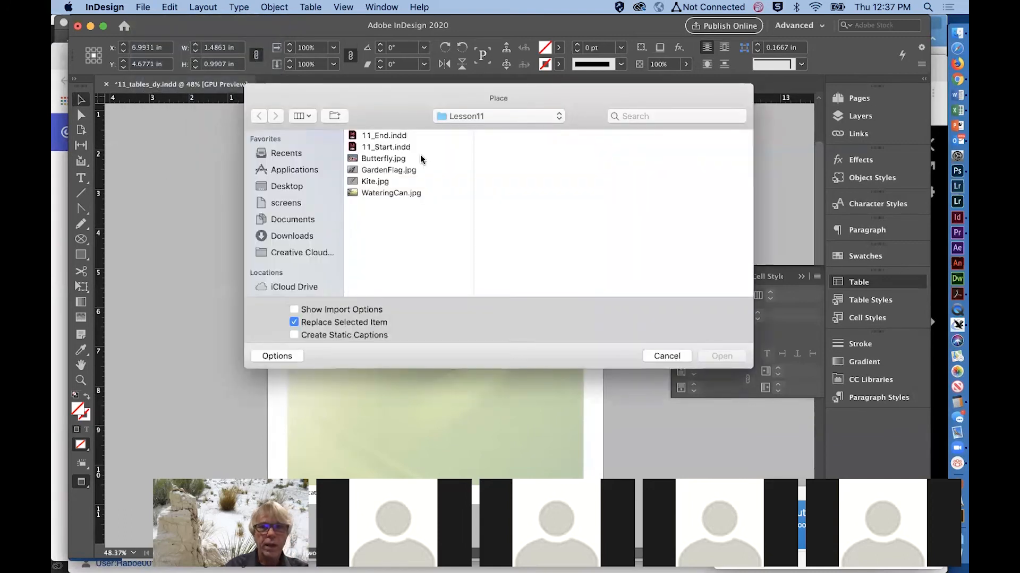
{"action": "left_click", "coordinate": [399, 193]}
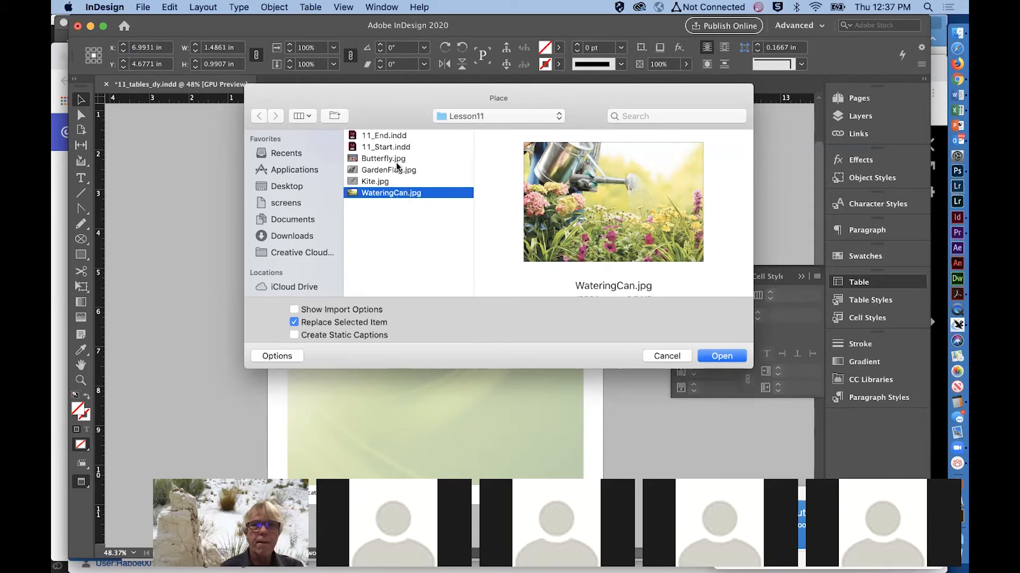
{"action": "left_click", "coordinate": [367, 182], "text": "shift"}
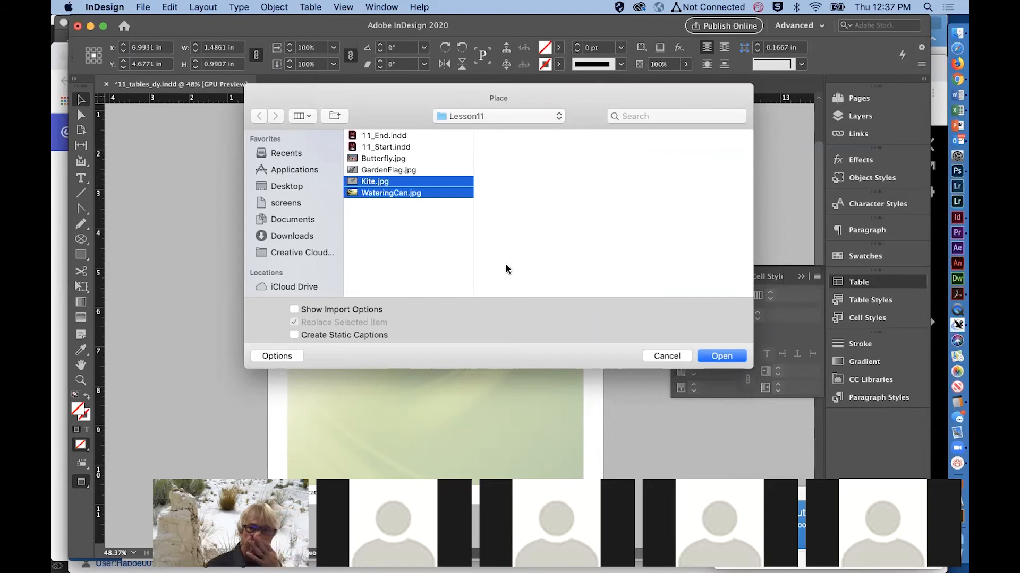
{"action": "left_click", "coordinate": [721, 360]}
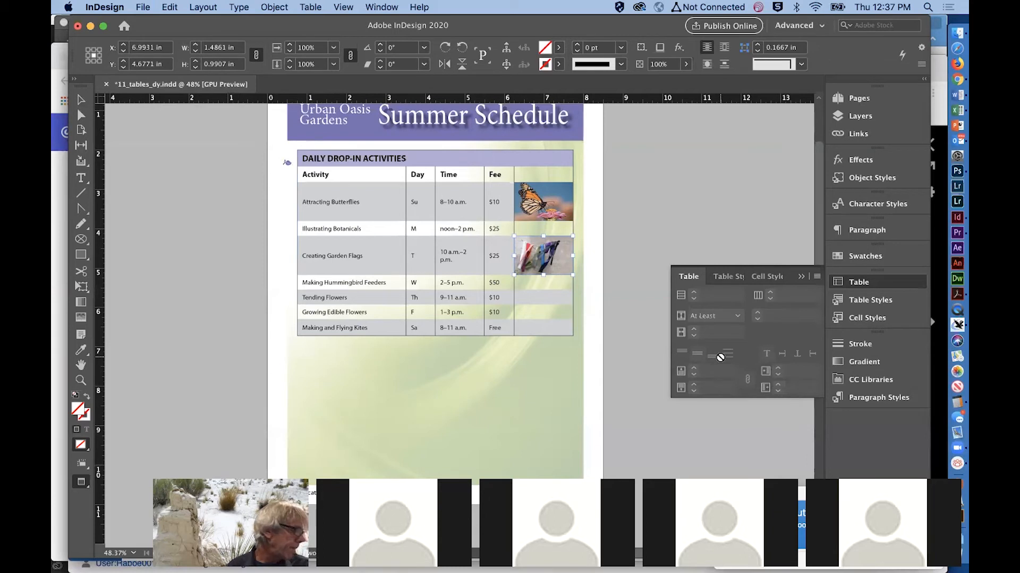
{"action": "left_click_drag", "start_coordinate": [720, 357], "coordinate": [544, 330]}
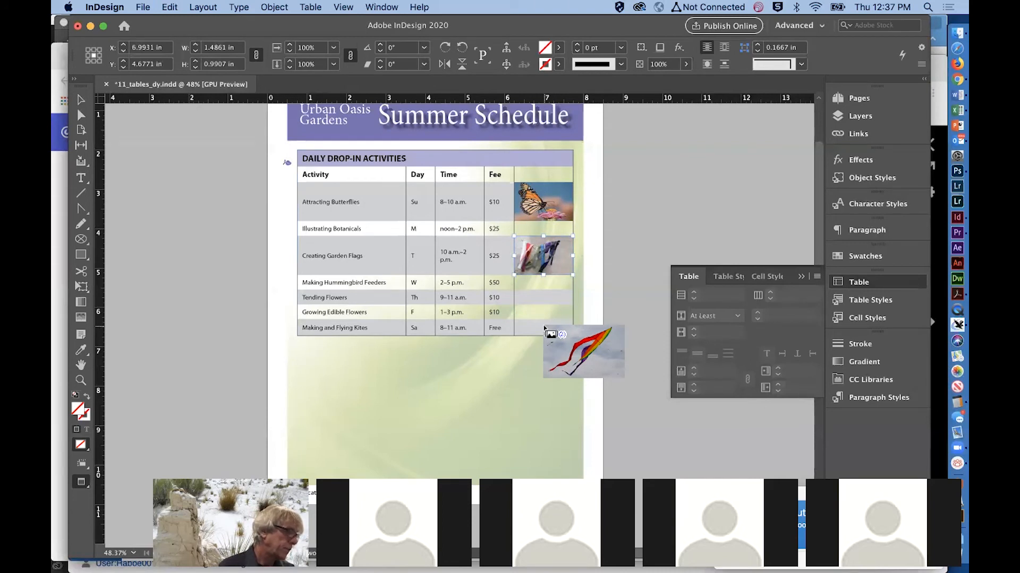
{"action": "left_click_drag", "start_coordinate": [545, 330], "coordinate": [533, 328]}
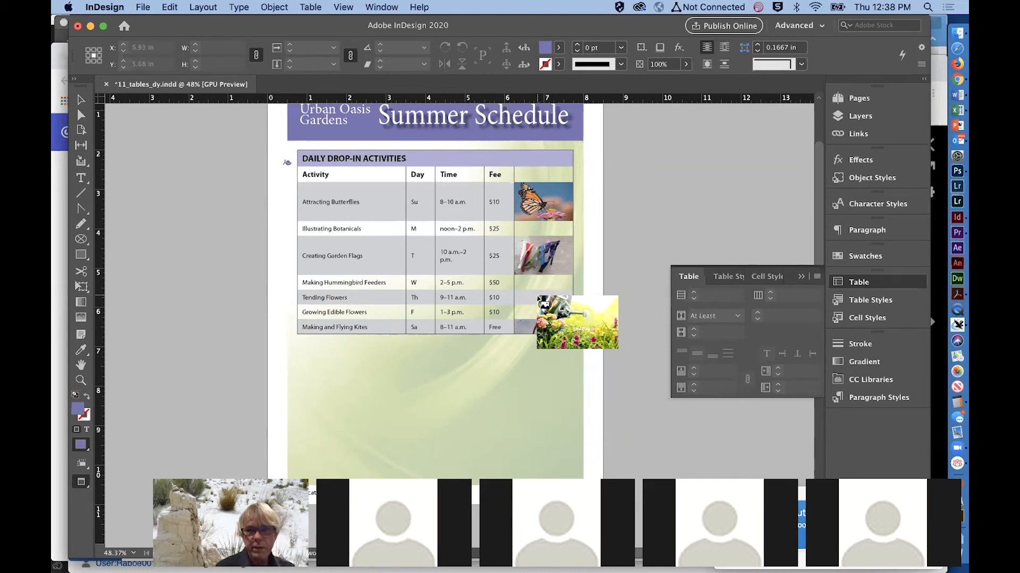
Place the loaded WateringCan.jpg in the last cell of the Tending Flowers row and fit the frame to the content.
{"action": "left_click", "coordinate": [539, 300]}
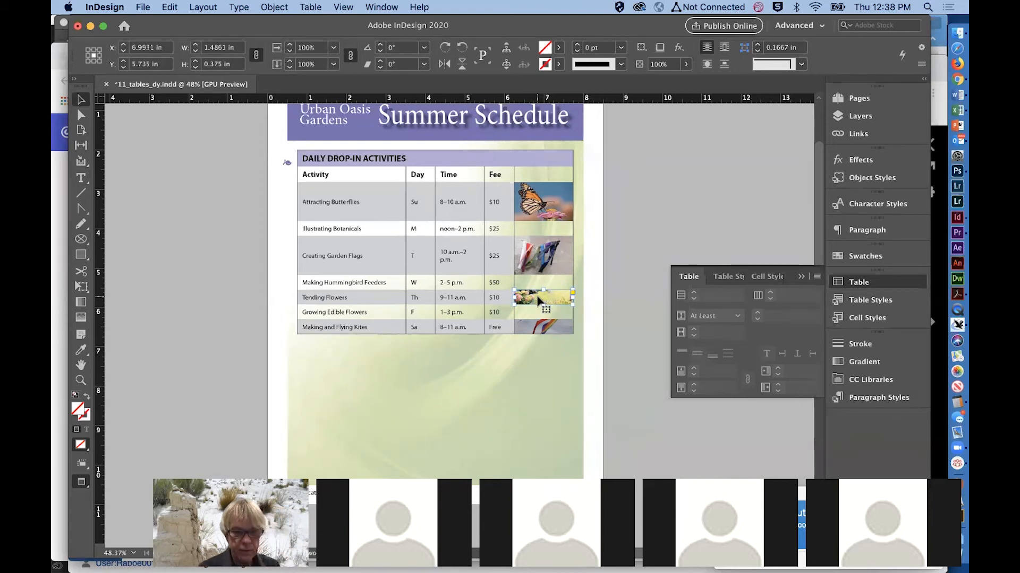
{"action": "key", "text": "alt+super+c"}
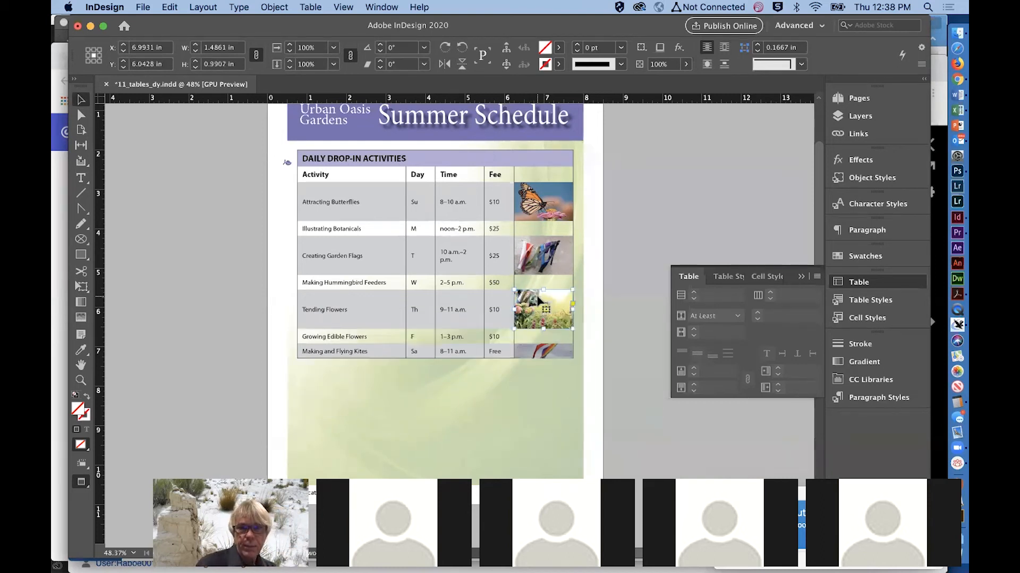
Fit the kite image's frame to its content in the Making and Flying Kites row and save the document.
{"action": "left_click", "coordinate": [544, 345]}
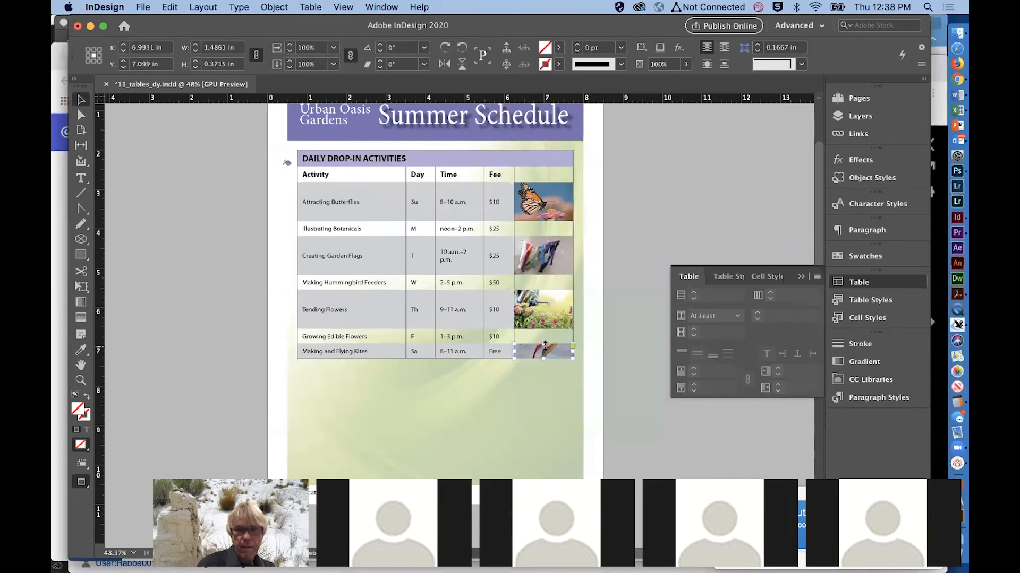
{"action": "key", "text": "alt+super+c"}
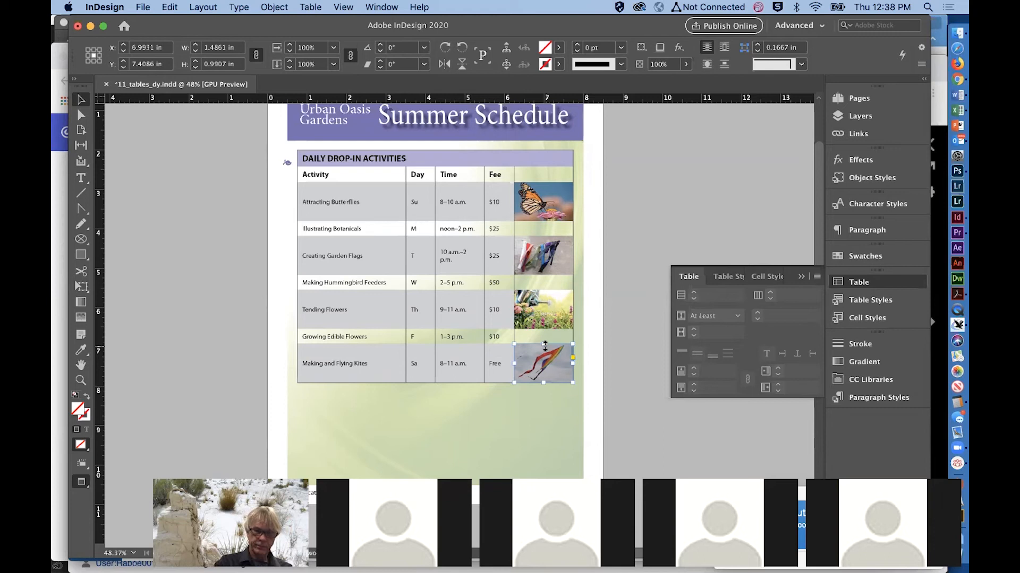
{"action": "key", "text": "super+s"}
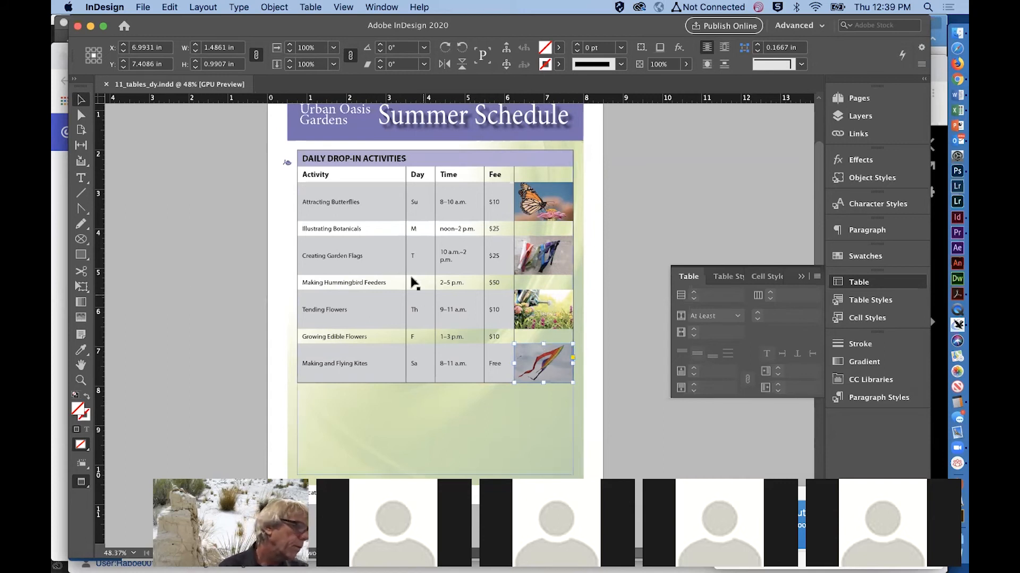
Set all activity rows, from Attracting Butterflies through Making and Flying Kites, to a row height of exactly 1 in.
{"action": "scroll", "coordinate": [317, 114], "scroll_direction": "right", "scroll_amount": 1}
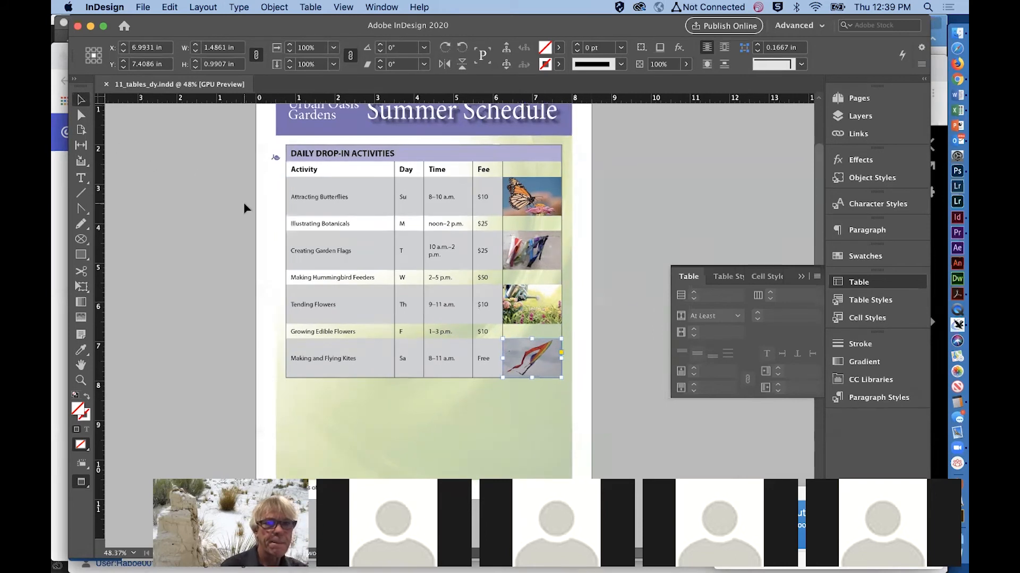
{"action": "scroll", "coordinate": [244, 208], "scroll_direction": "up", "scroll_amount": 1}
{"action": "left_click", "coordinate": [82, 178]}
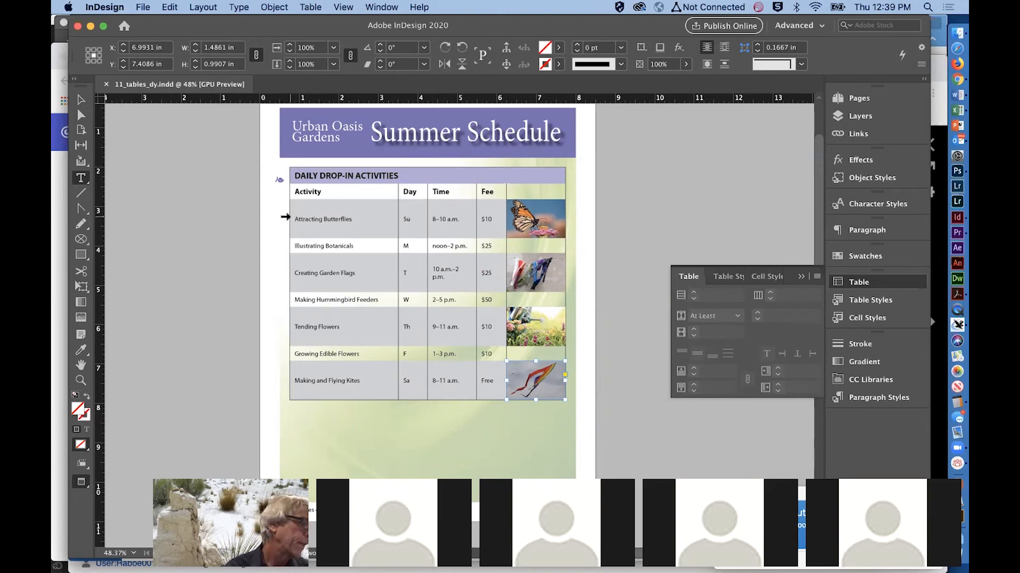
{"action": "left_click_drag", "start_coordinate": [286, 216], "coordinate": [526, 383]}
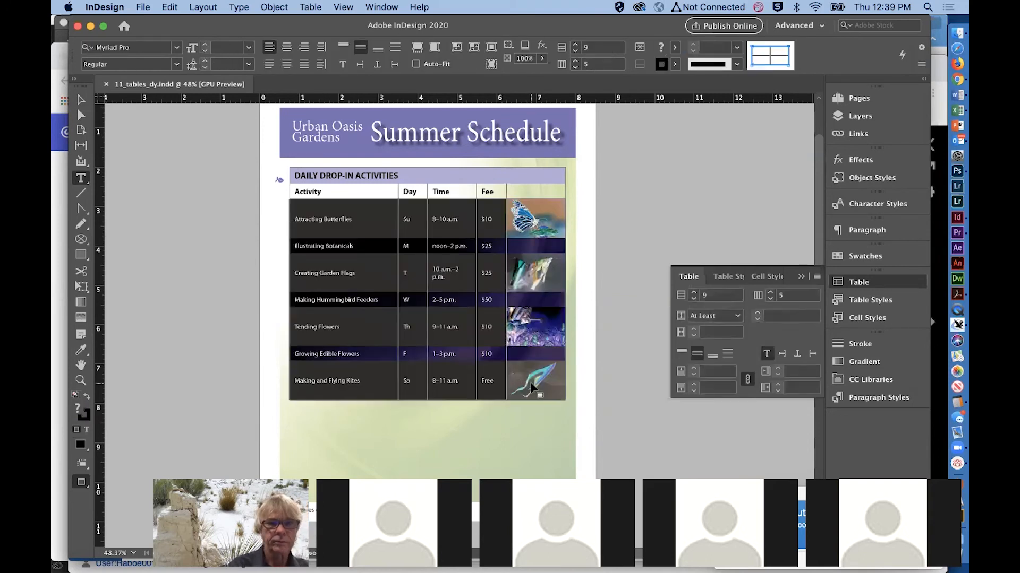
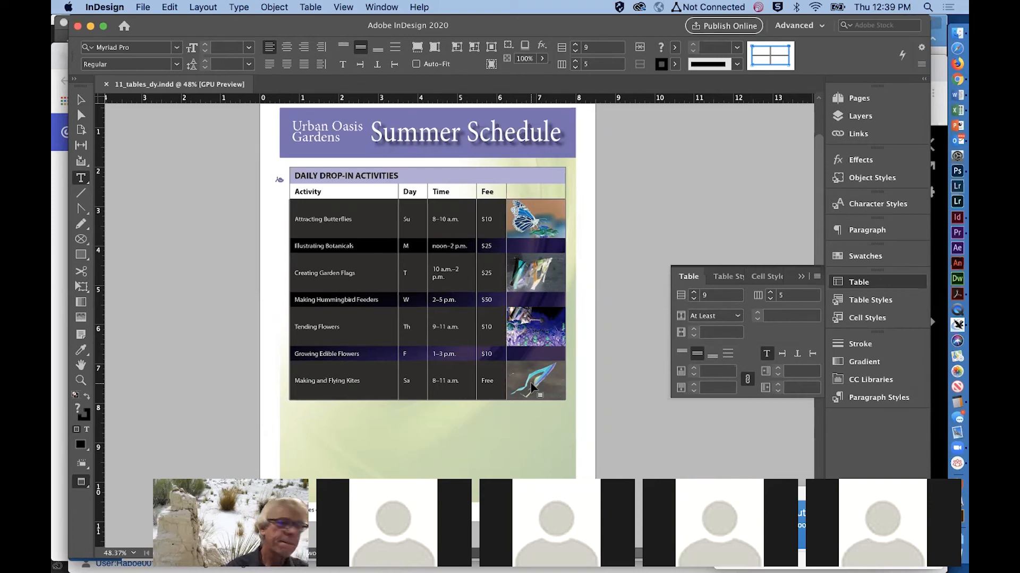
{"action": "left_click", "coordinate": [818, 278]}
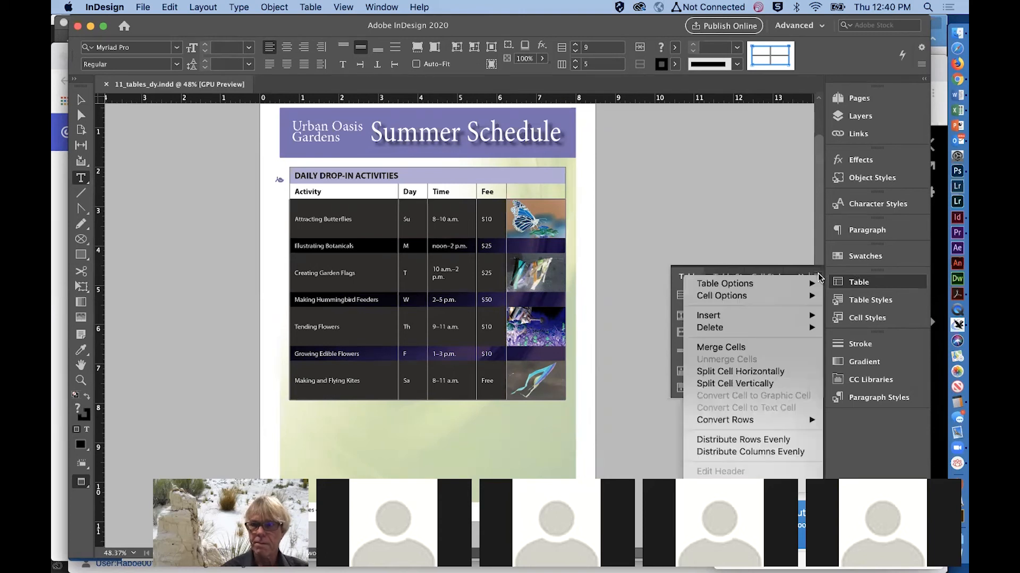
{"action": "left_click", "coordinate": [818, 277]}
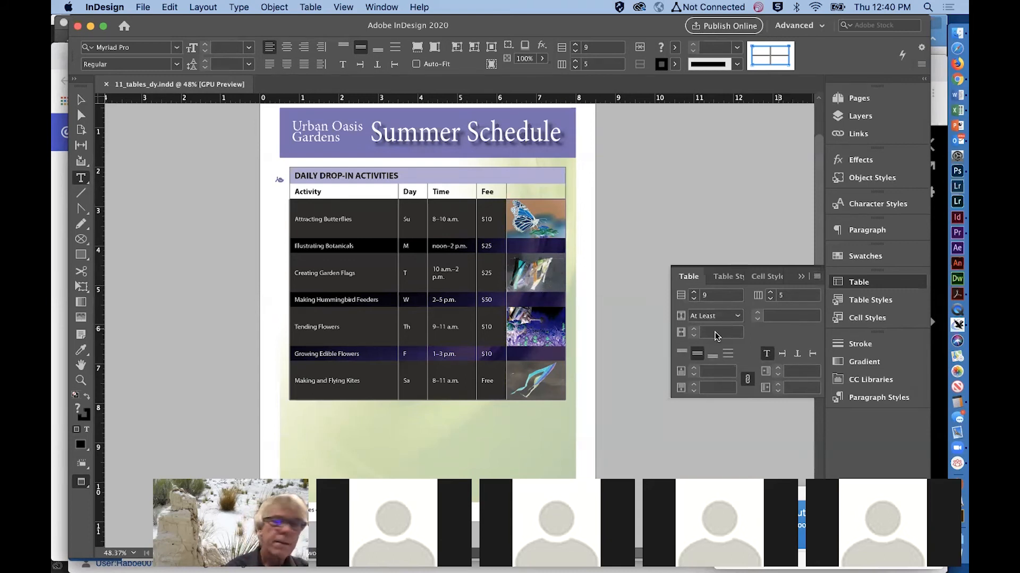
{"action": "left_click", "coordinate": [738, 315]}
{"action": "left_click", "coordinate": [721, 342]}
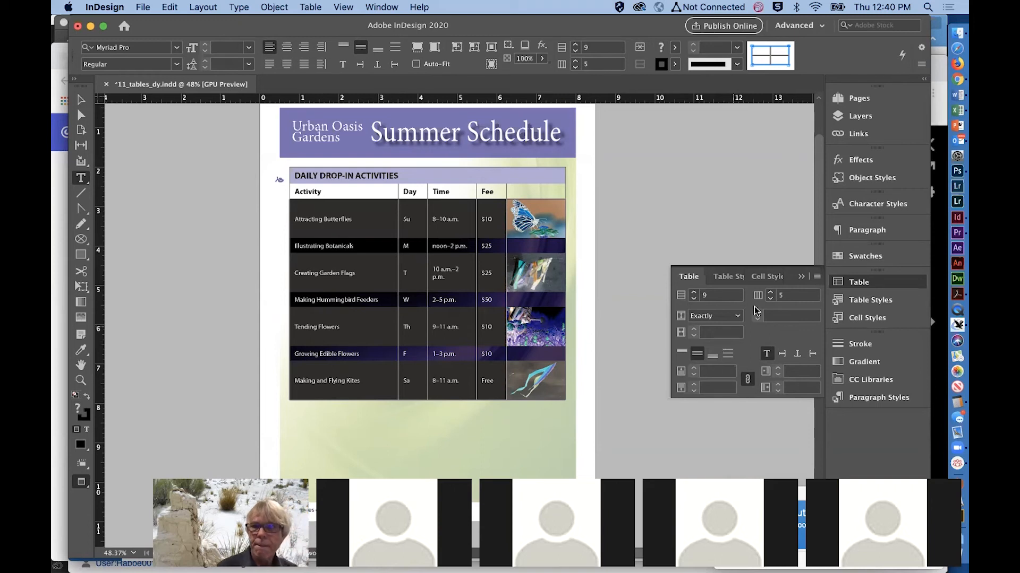
{"action": "left_click", "coordinate": [788, 316]}
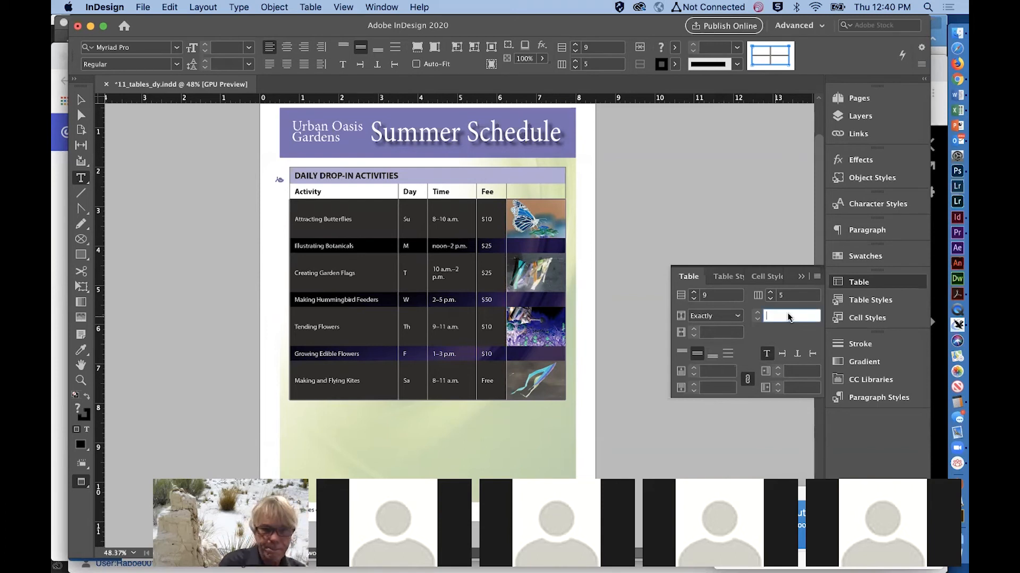
{"action": "type", "text": "1in"}
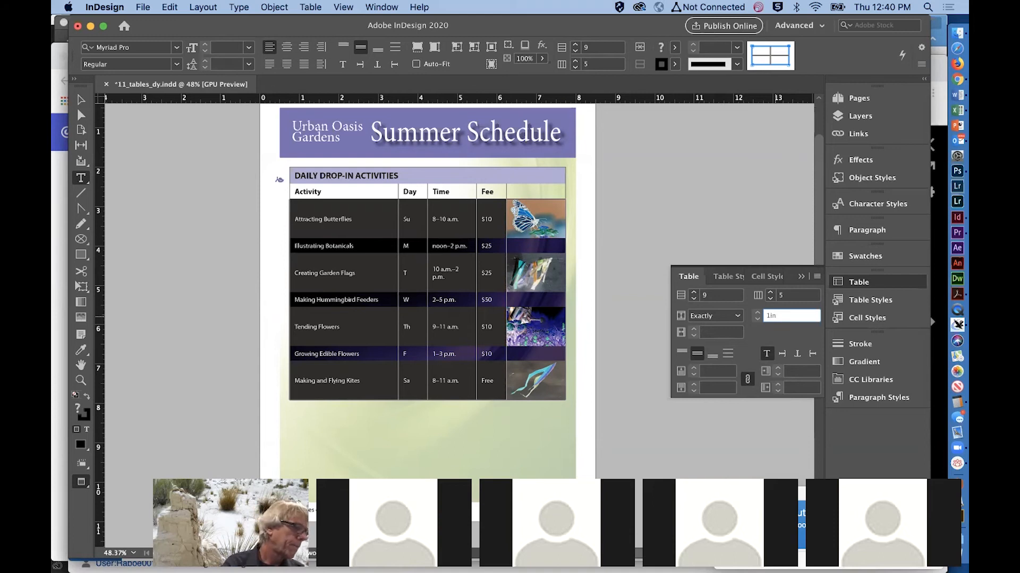
{"action": "key", "text": "Return"}
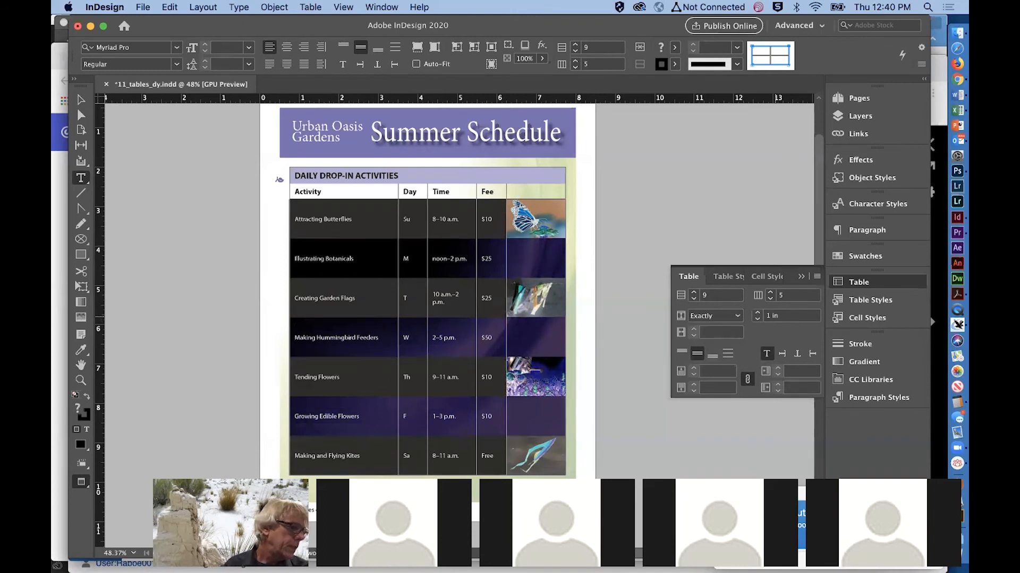
{"action": "scroll", "coordinate": [627, 298], "scroll_direction": "right", "scroll_amount": 3}
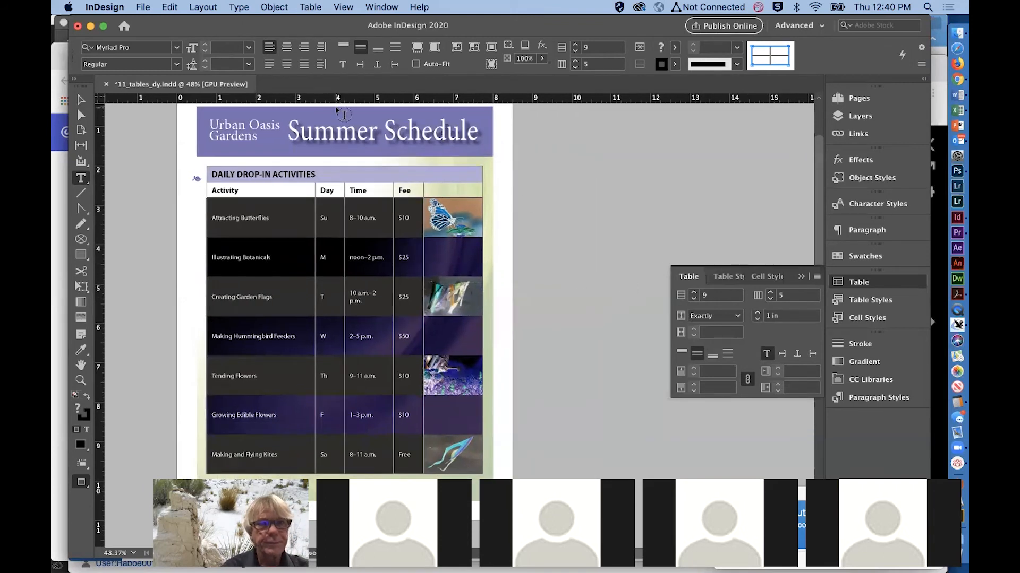
{"action": "left_click", "coordinate": [81, 99]}
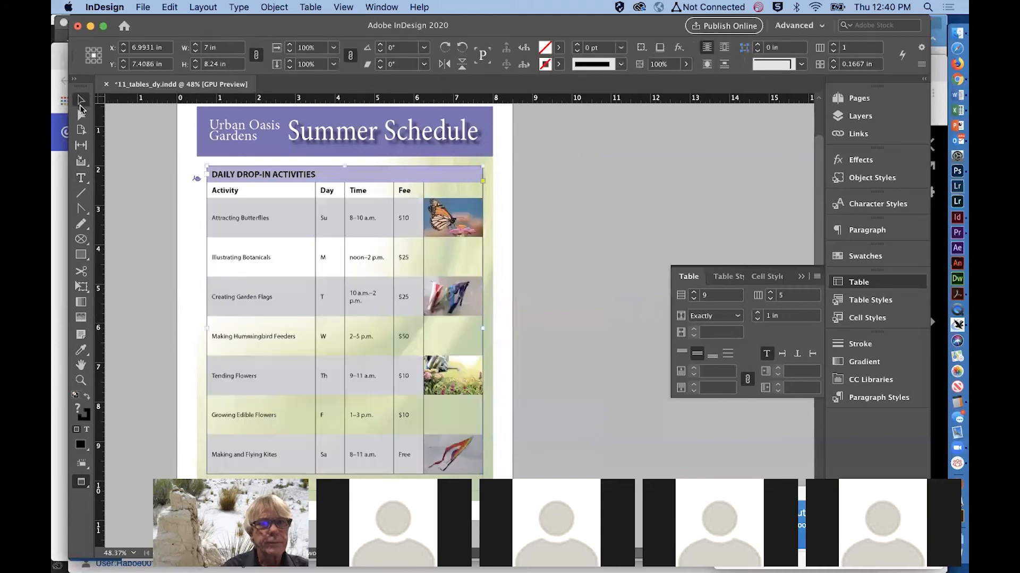
Cut the small purple graphic outside the table, beside the DAILY DROP-IN ACTIVITIES row.
{"action": "scroll", "coordinate": [573, 196], "scroll_direction": "left", "scroll_amount": 2}
{"action": "scroll", "coordinate": [573, 196], "scroll_direction": "down", "scroll_amount": 1}
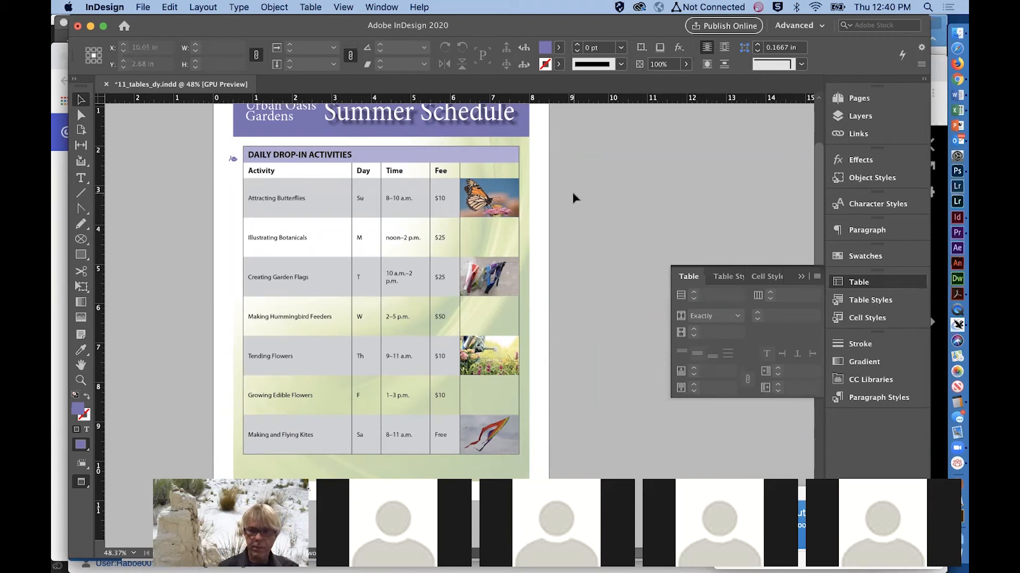
{"action": "scroll", "coordinate": [573, 199], "scroll_direction": "left", "scroll_amount": 3}
{"action": "scroll", "coordinate": [574, 198], "scroll_direction": "up", "scroll_amount": 2}
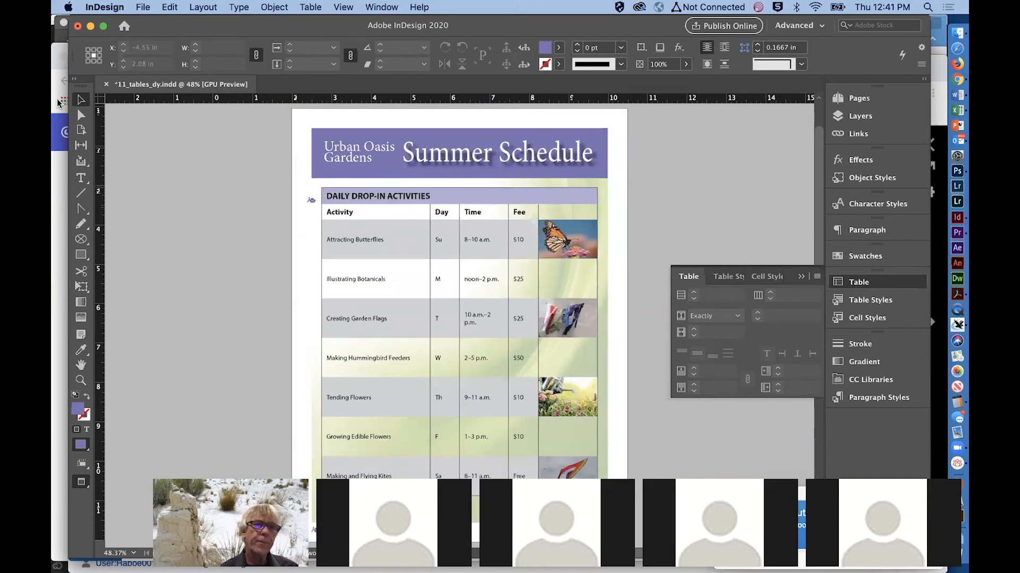
{"action": "left_click", "coordinate": [310, 200]}
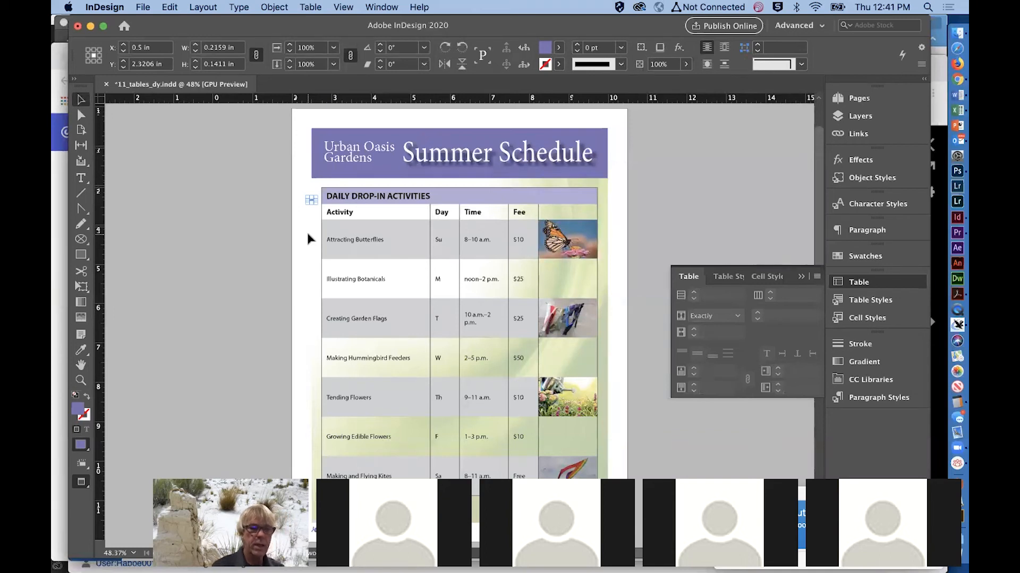
{"action": "left_click", "coordinate": [168, 10]}
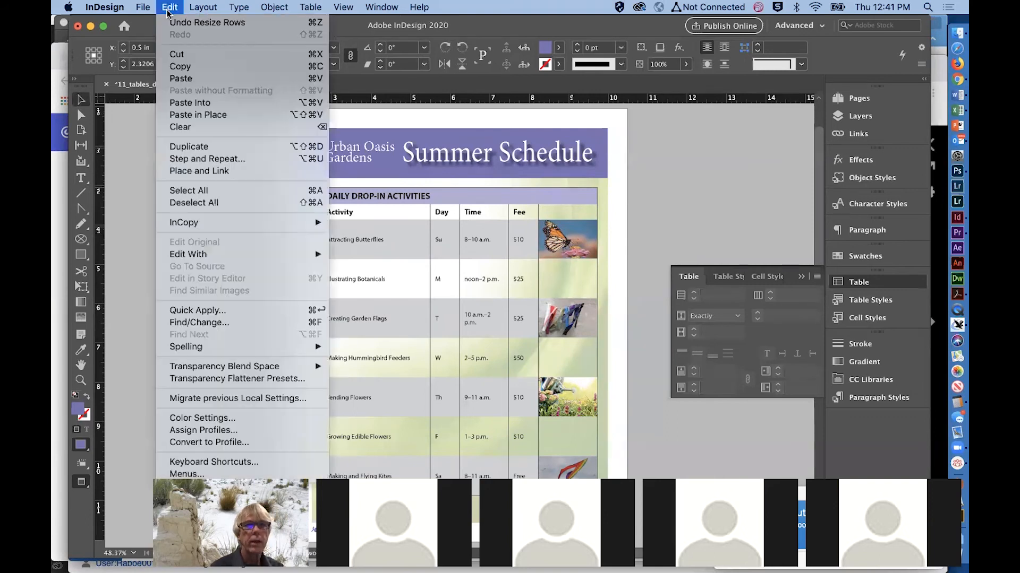
{"action": "left_click", "coordinate": [176, 54]}
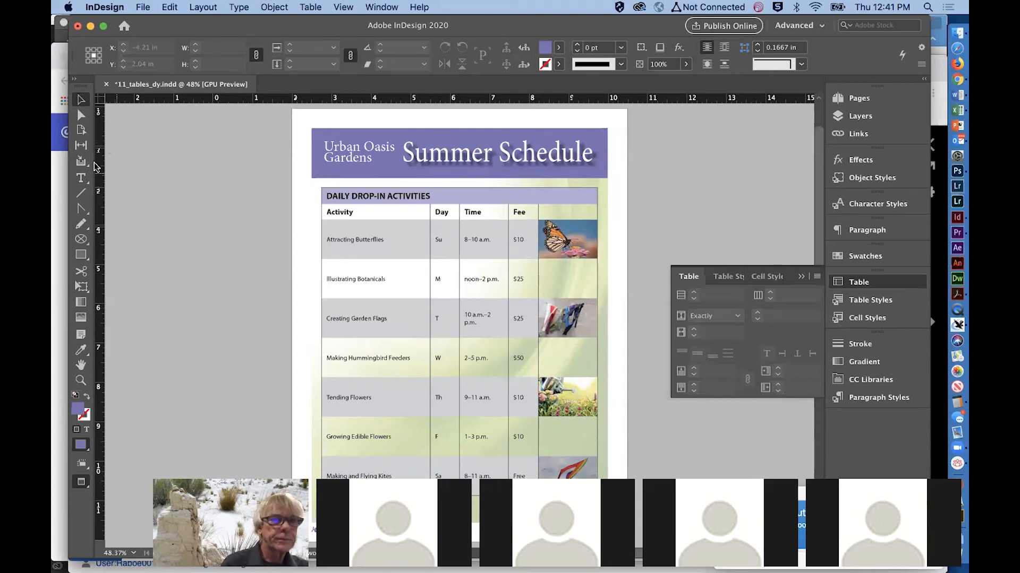
Paste the cut graphic inline after the text Illustrating Botanicals in its Activity cell and save the document.
{"action": "left_click", "coordinate": [81, 179]}
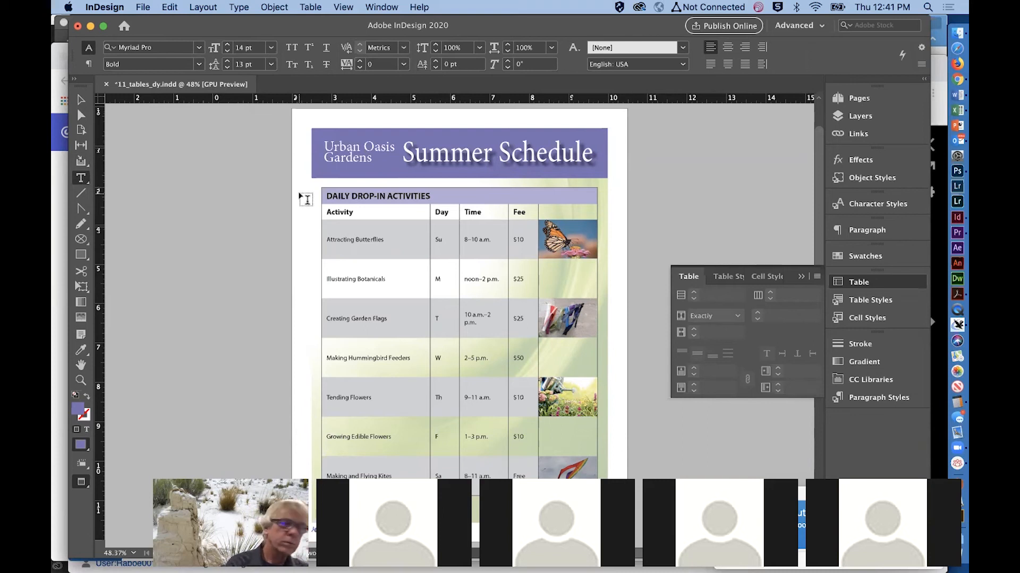
{"action": "left_click", "coordinate": [377, 245]}
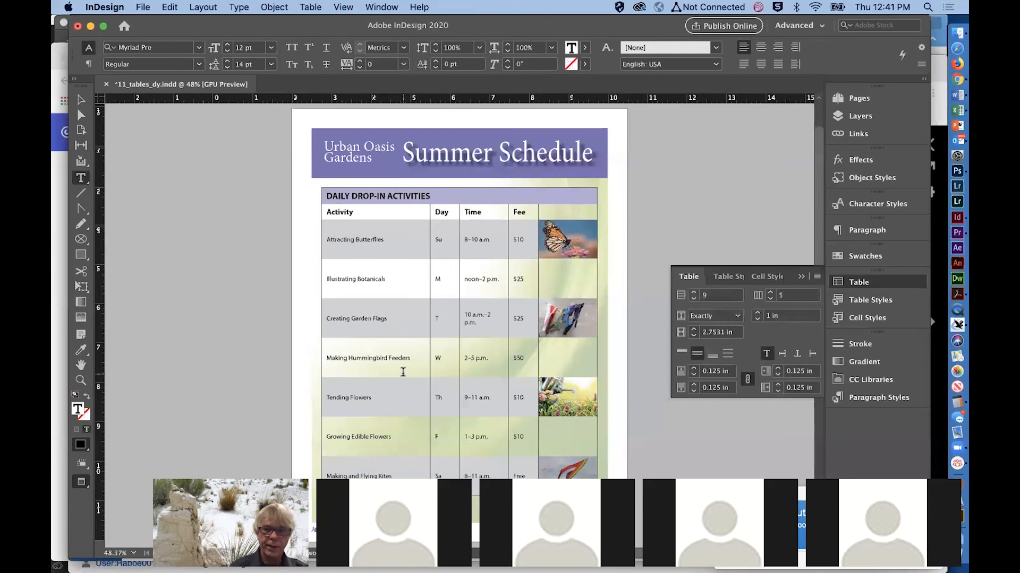
{"action": "key", "text": "super+v"}
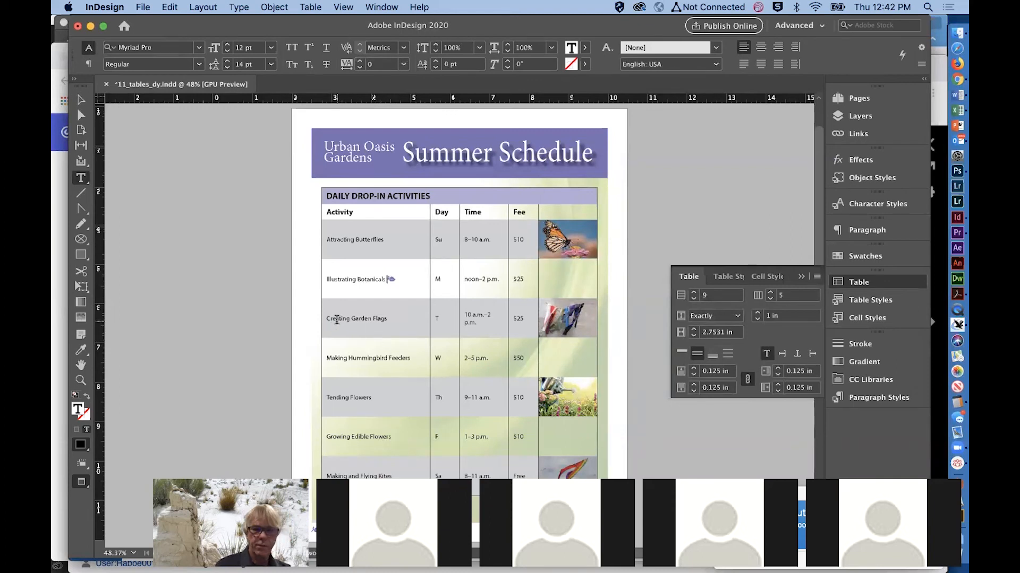
{"action": "key", "text": "super+s"}
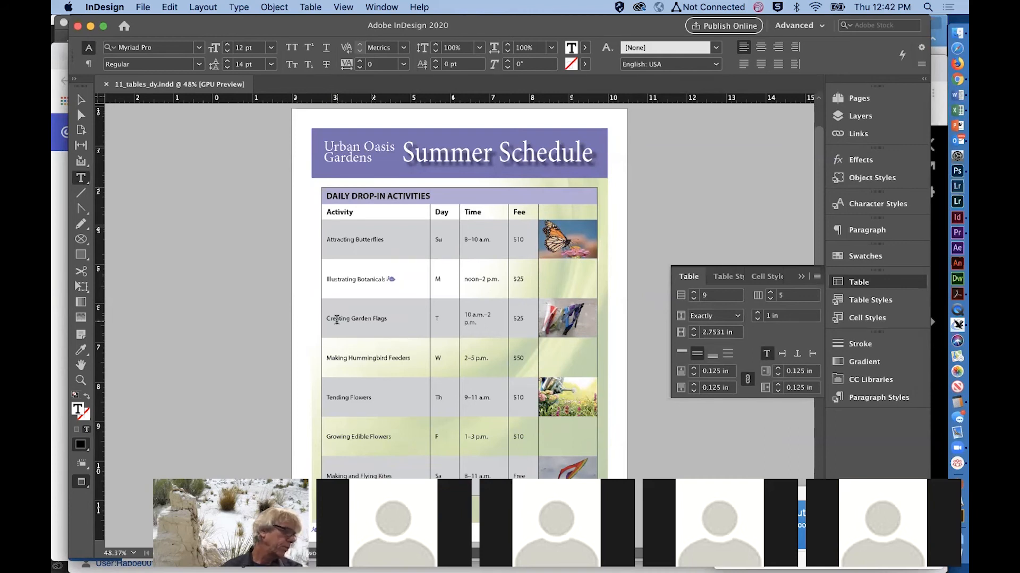
{"action": "left_click", "coordinate": [318, 211]}
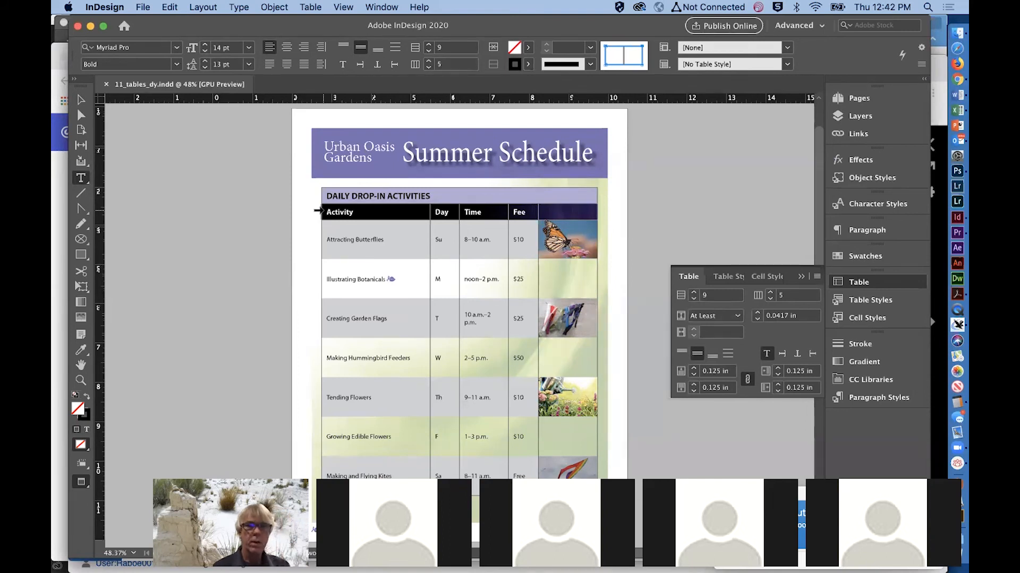
{"action": "left_click", "coordinate": [319, 239]}
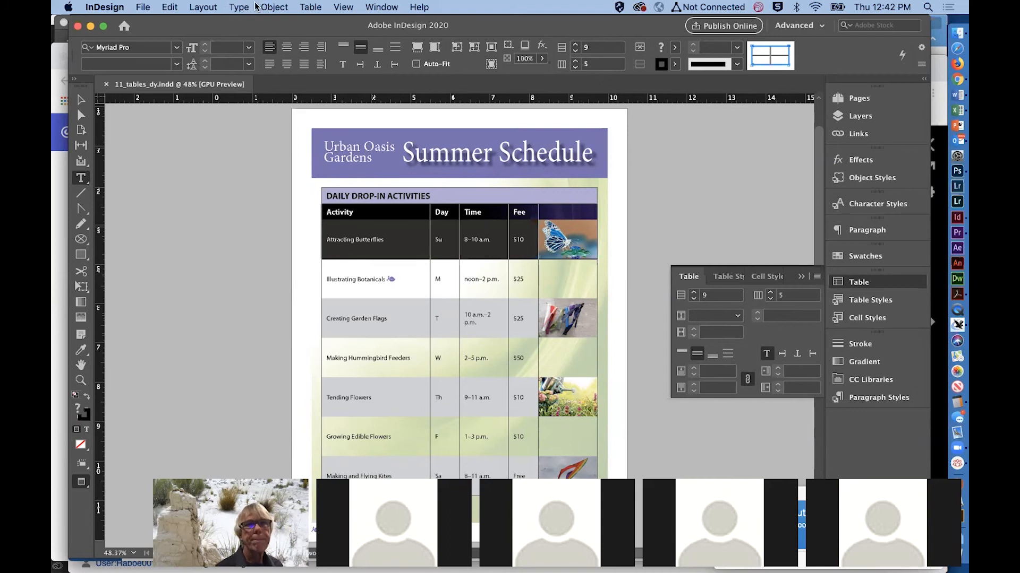
{"action": "left_click", "coordinate": [312, 6]}
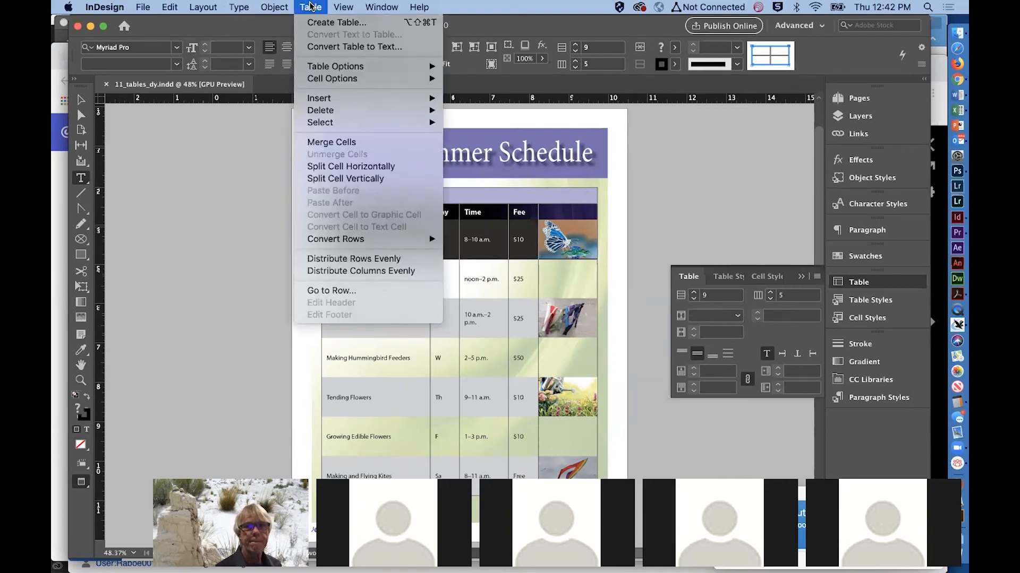
{"action": "mouse_move", "coordinate": [329, 245]}
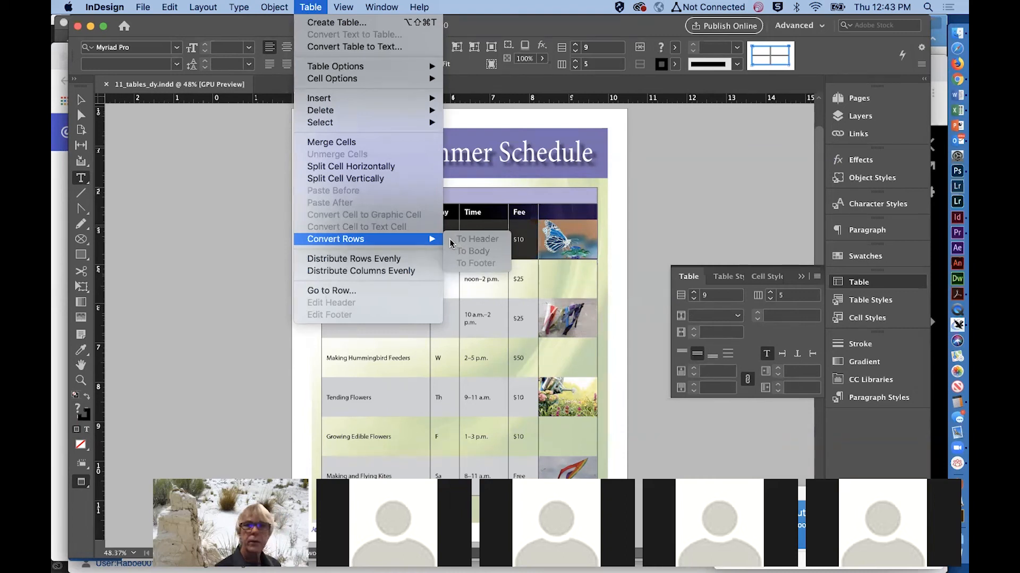
{"action": "left_click", "coordinate": [240, 245]}
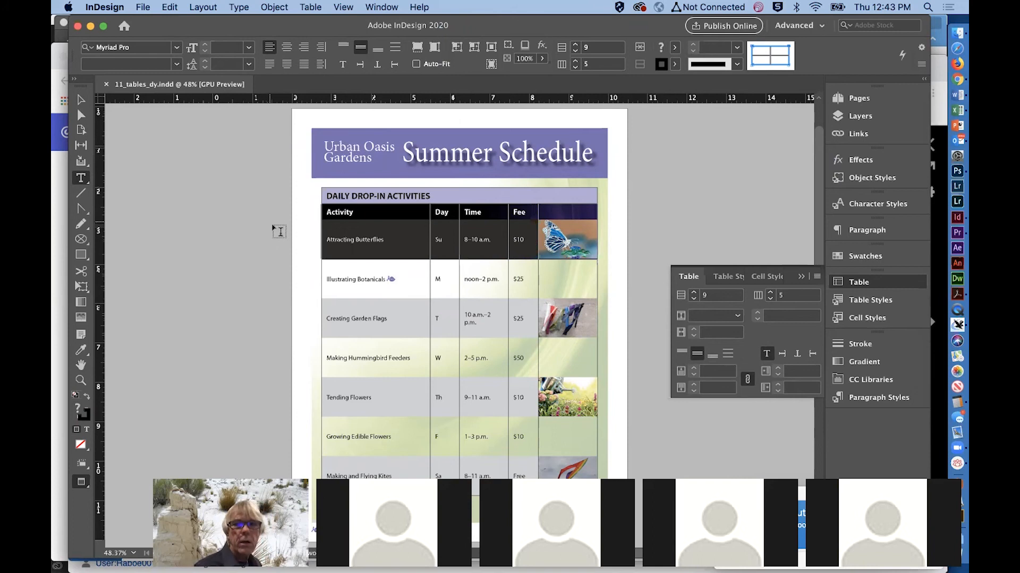
{"action": "left_click", "coordinate": [81, 100]}
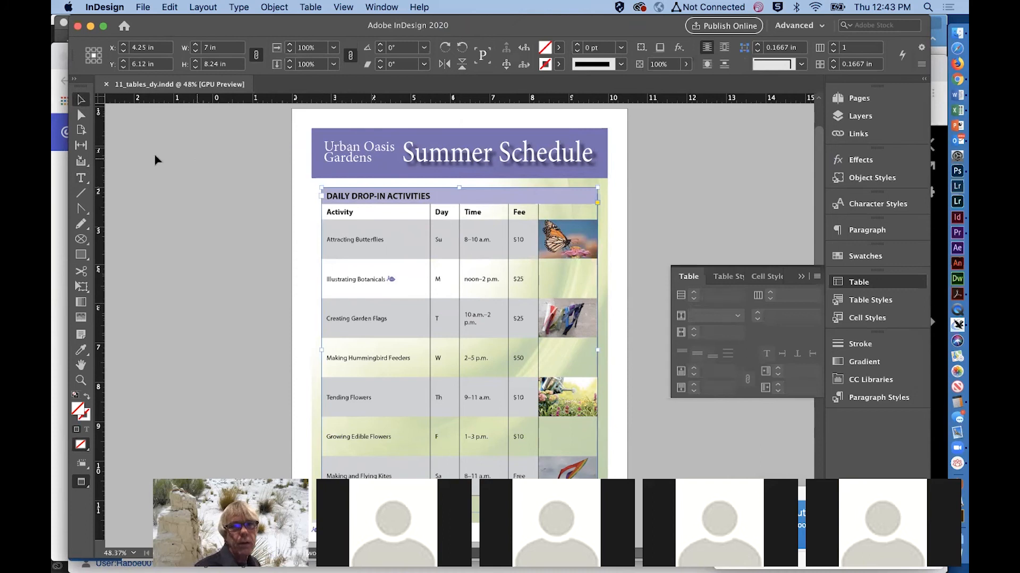
{"action": "left_click", "coordinate": [81, 178]}
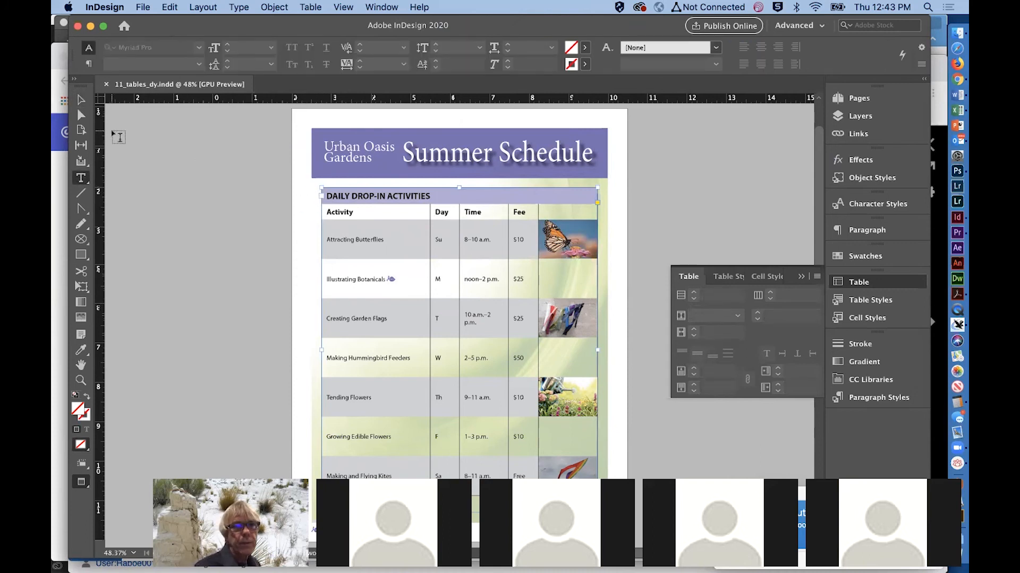
{"action": "left_click", "coordinate": [81, 99]}
{"action": "left_click", "coordinate": [167, 218]}
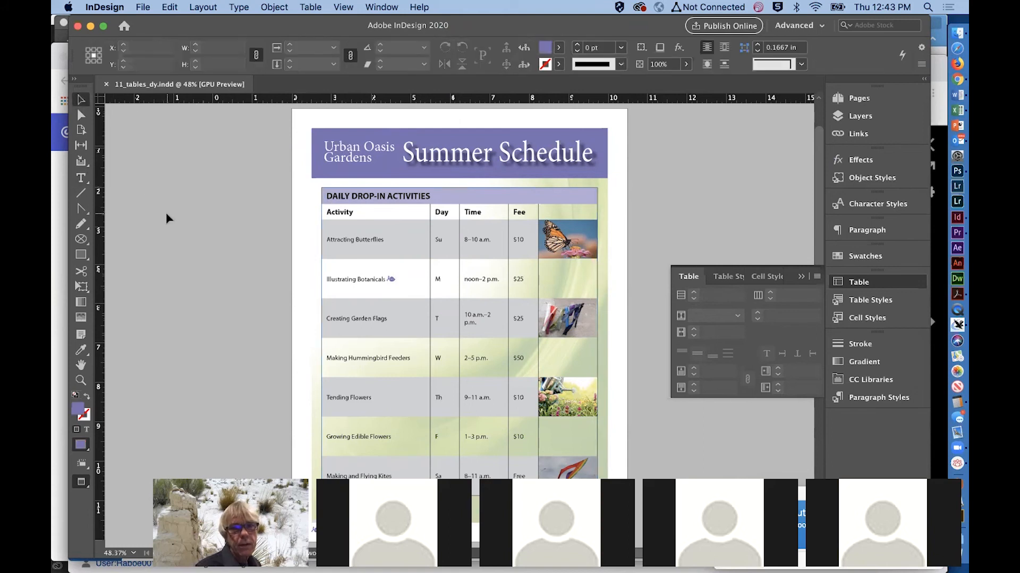
Convert the table's first two rows, DAILY DROP-IN ACTIVITIES and the Activity/Day/Time/Fee row, to header rows.
{"action": "left_click", "coordinate": [81, 178]}
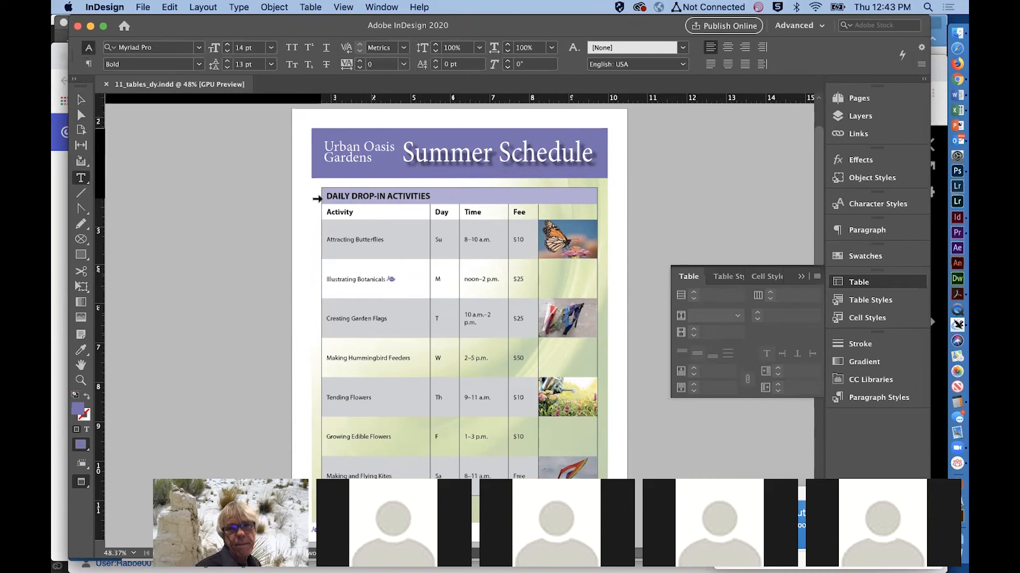
{"action": "left_click_drag", "start_coordinate": [319, 197], "coordinate": [321, 212]}
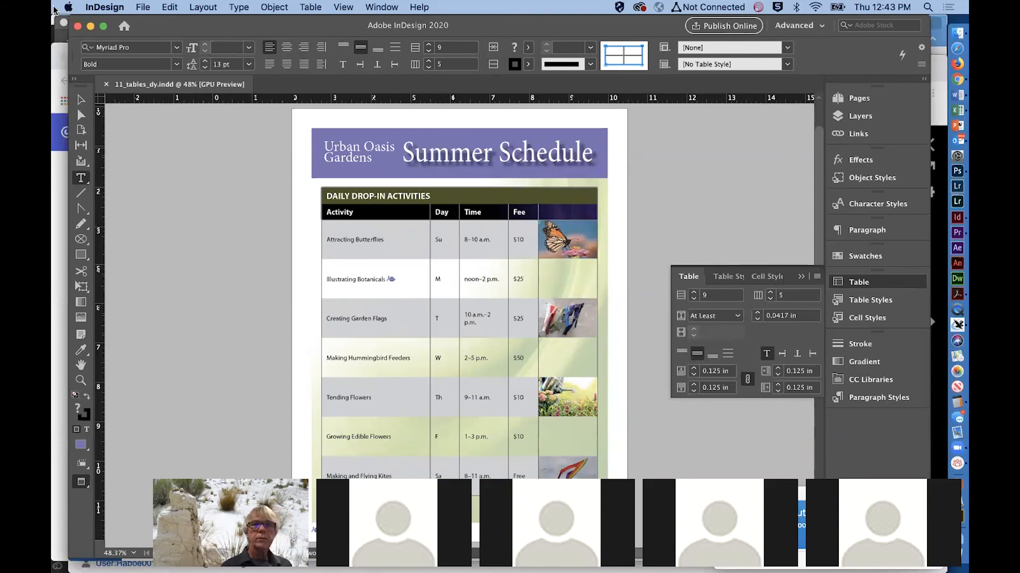
{"action": "left_click", "coordinate": [311, 7]}
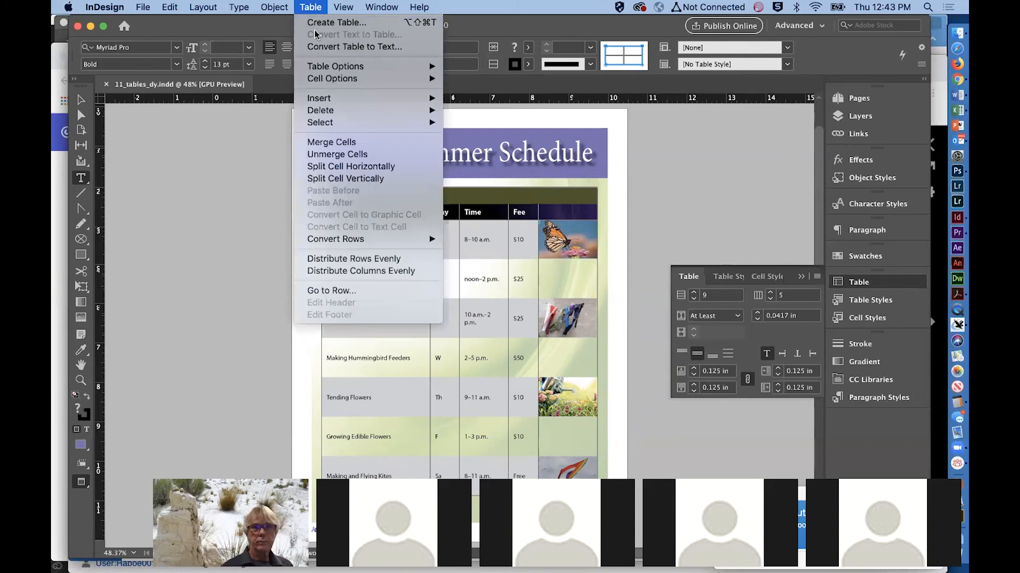
{"action": "mouse_move", "coordinate": [322, 69]}
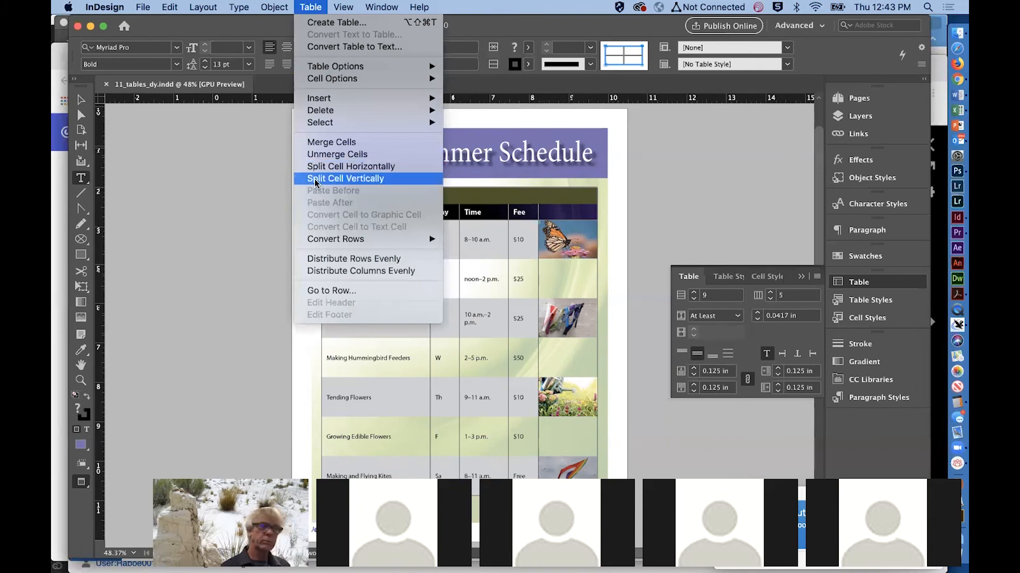
{"action": "mouse_move", "coordinate": [334, 239]}
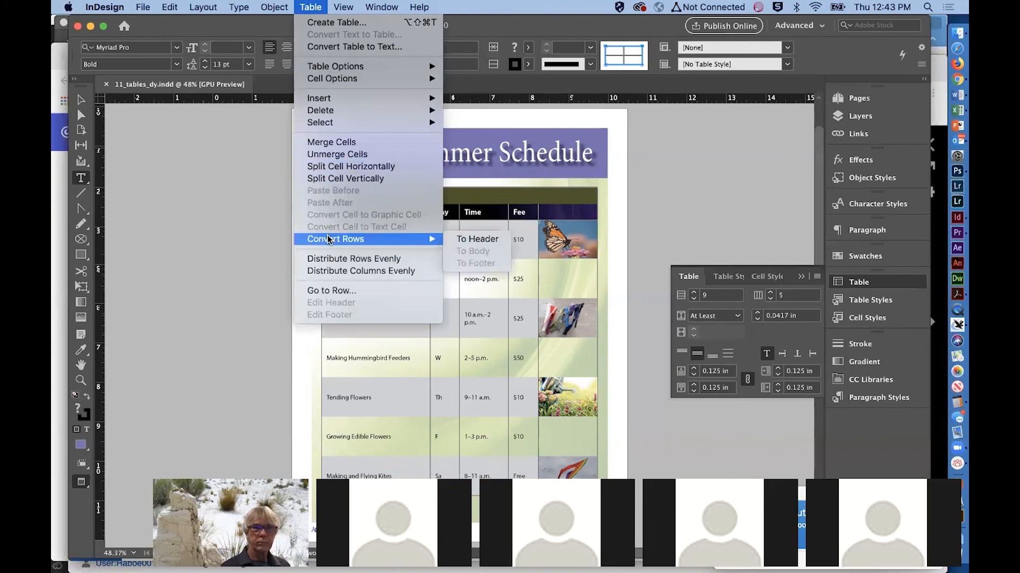
{"action": "left_click", "coordinate": [491, 239]}
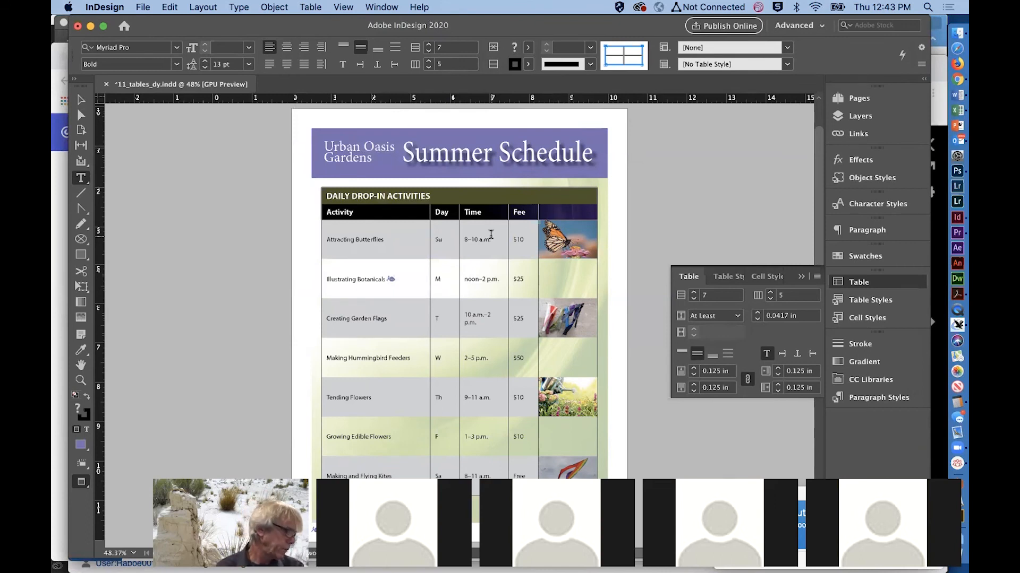
Insert 4 rows below the Making and Flying Kites row of the activity table.
{"action": "scroll", "coordinate": [541, 348], "scroll_direction": "down", "scroll_amount": 5}
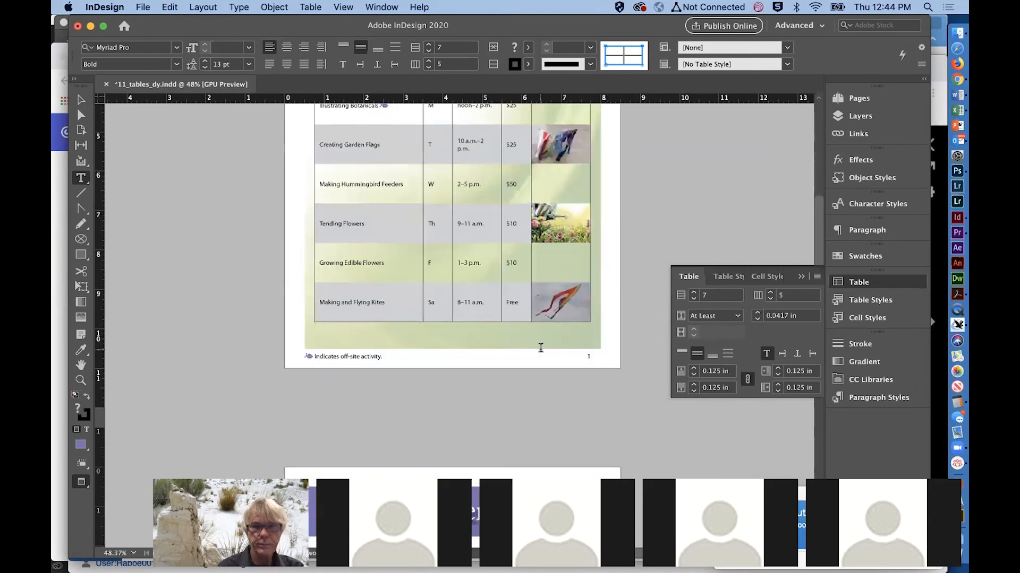
{"action": "left_click", "coordinate": [442, 303]}
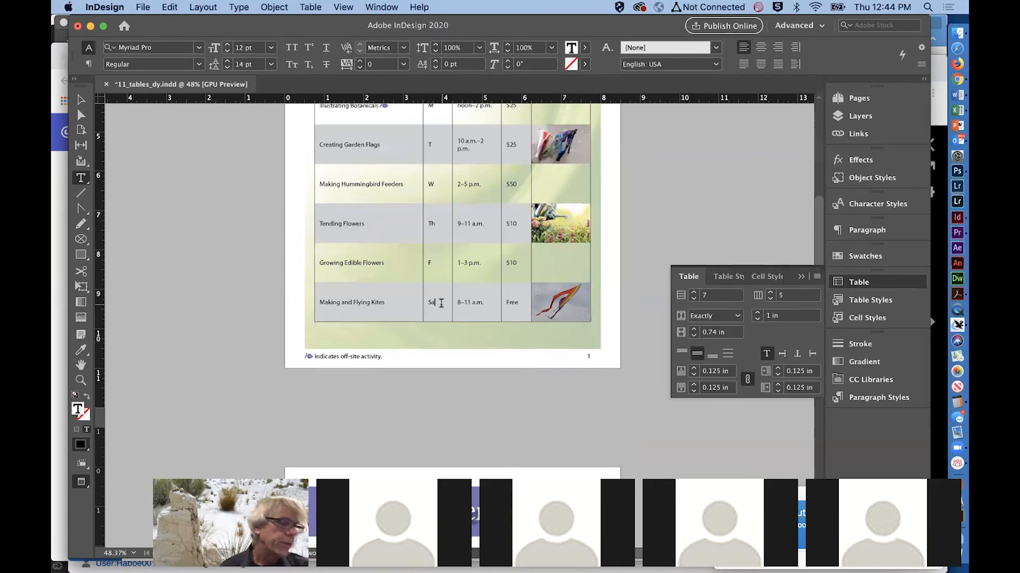
{"action": "left_click", "coordinate": [308, 7]}
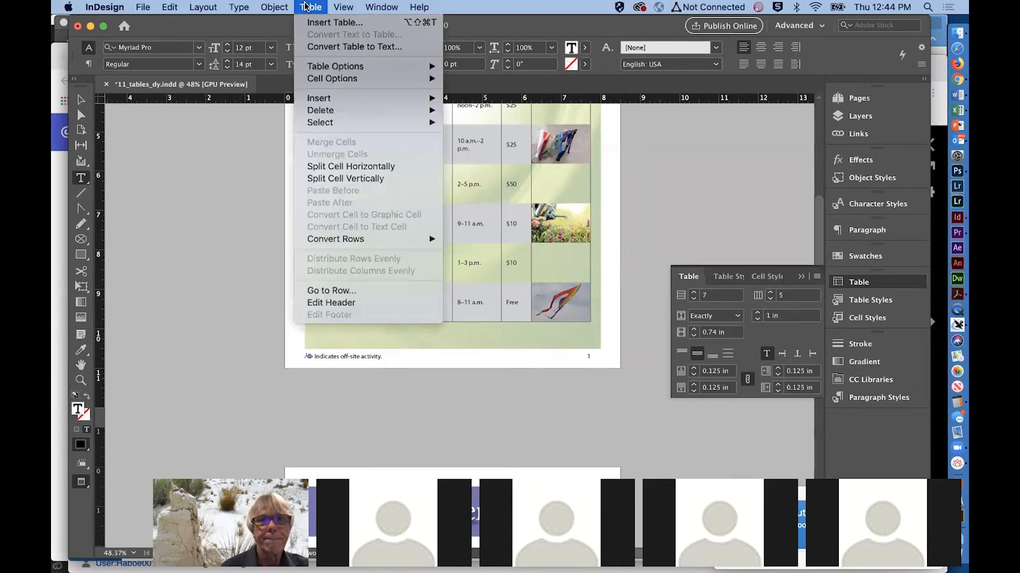
{"action": "mouse_move", "coordinate": [326, 98]}
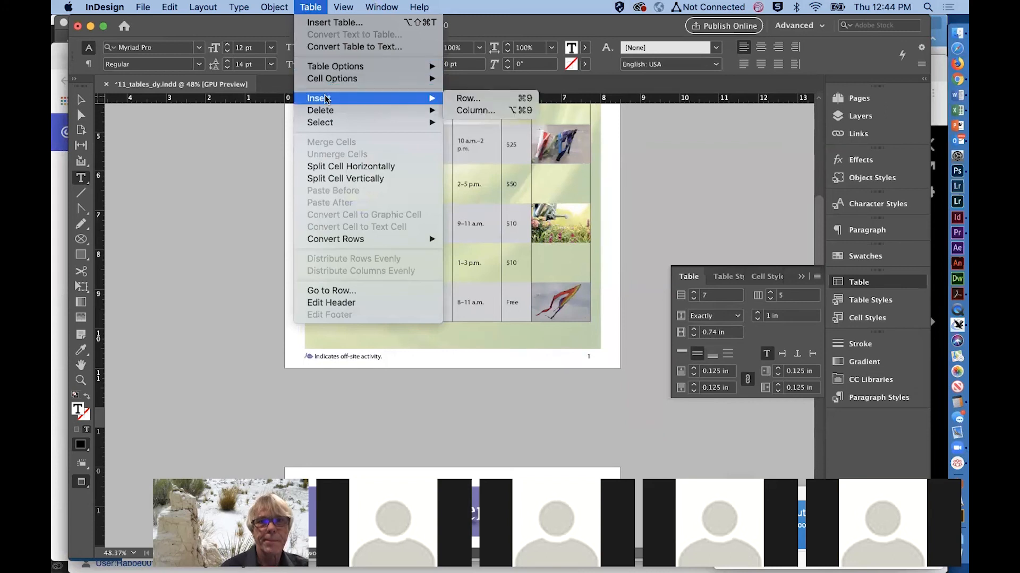
{"action": "left_click", "coordinate": [495, 98]}
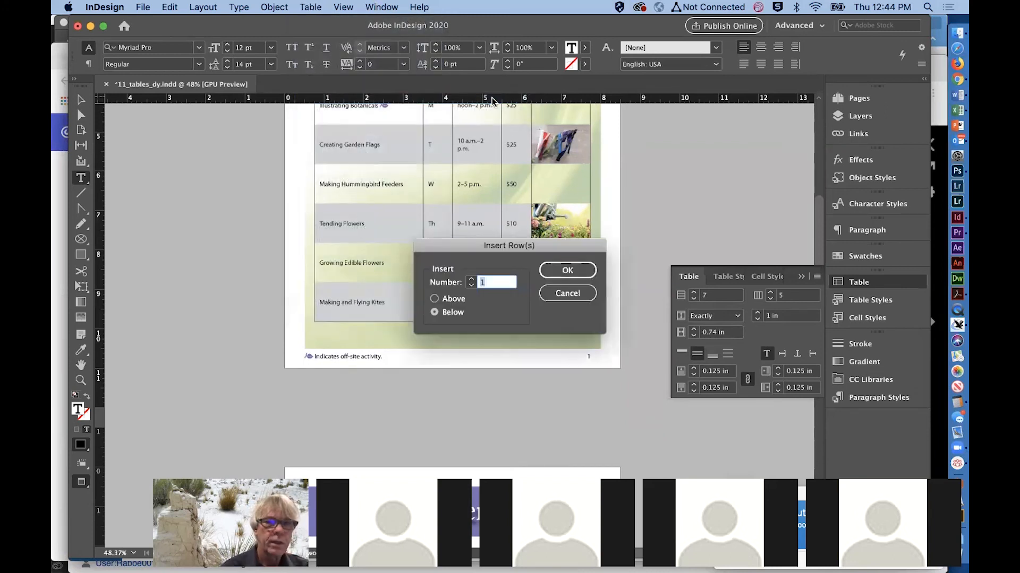
{"action": "type", "text": "4"}
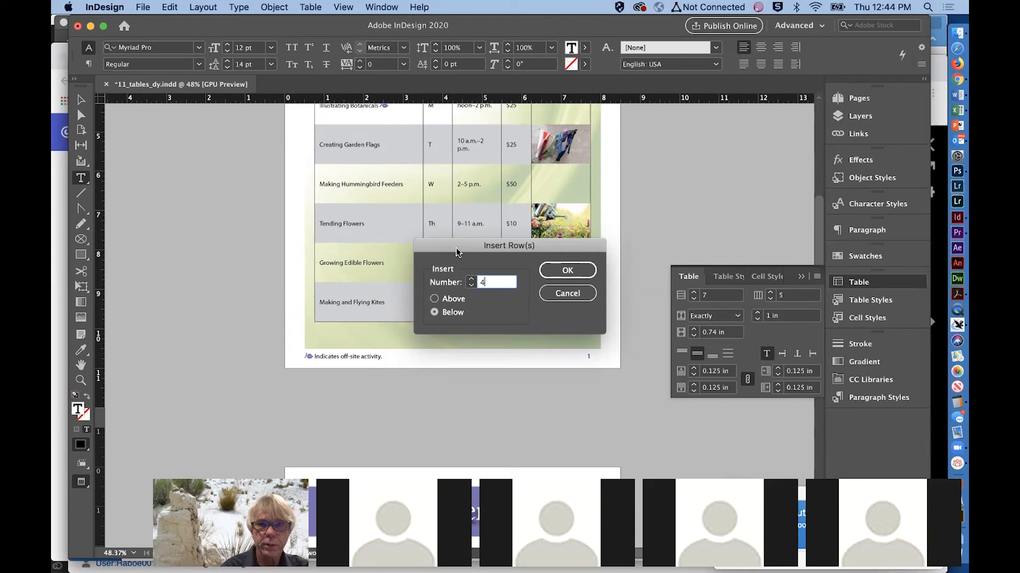
{"action": "left_click", "coordinate": [578, 271]}
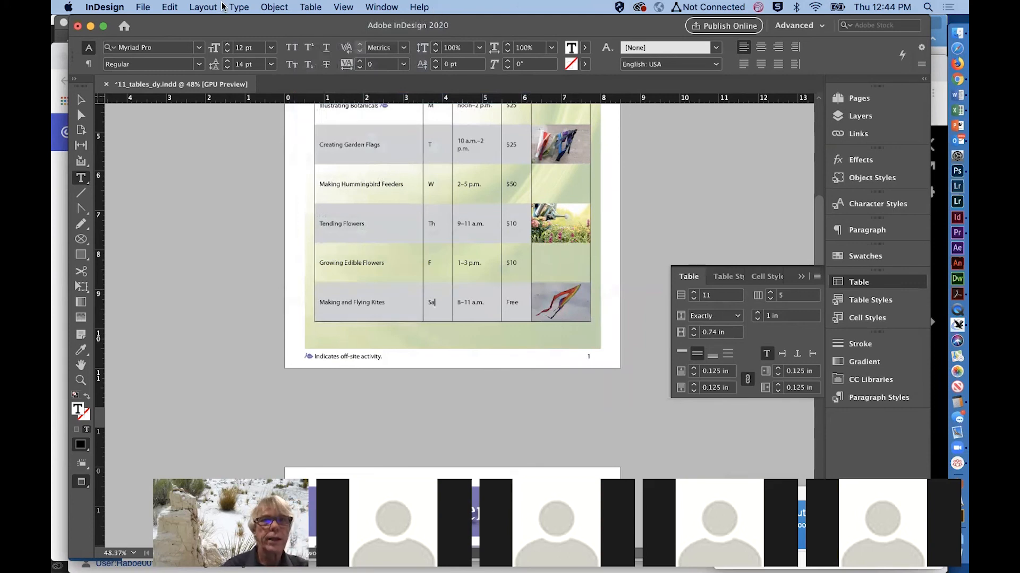
Go to the next page, return to the Summer Schedule page and save the document.
{"action": "left_click", "coordinate": [204, 6]}
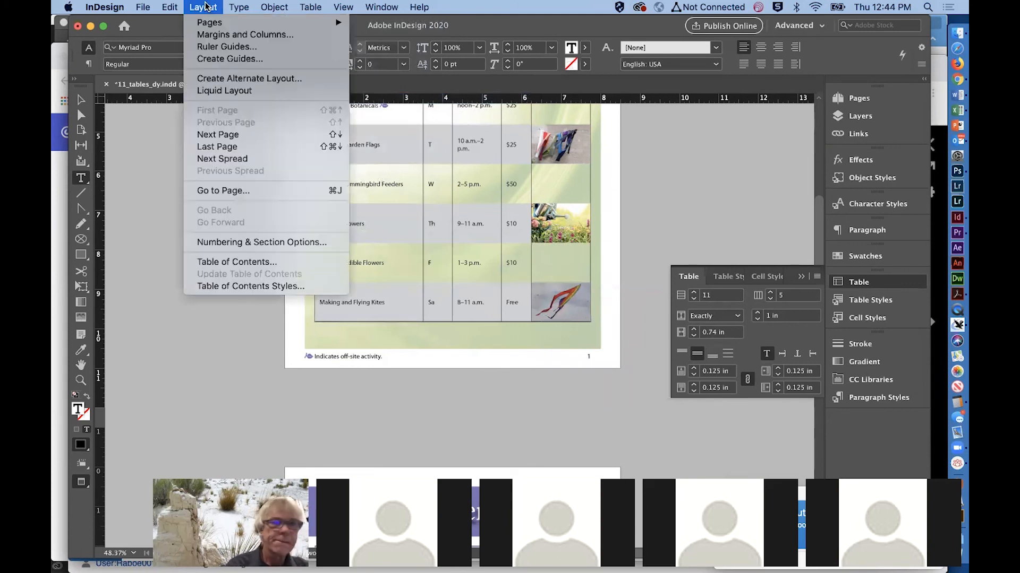
{"action": "left_click", "coordinate": [206, 136]}
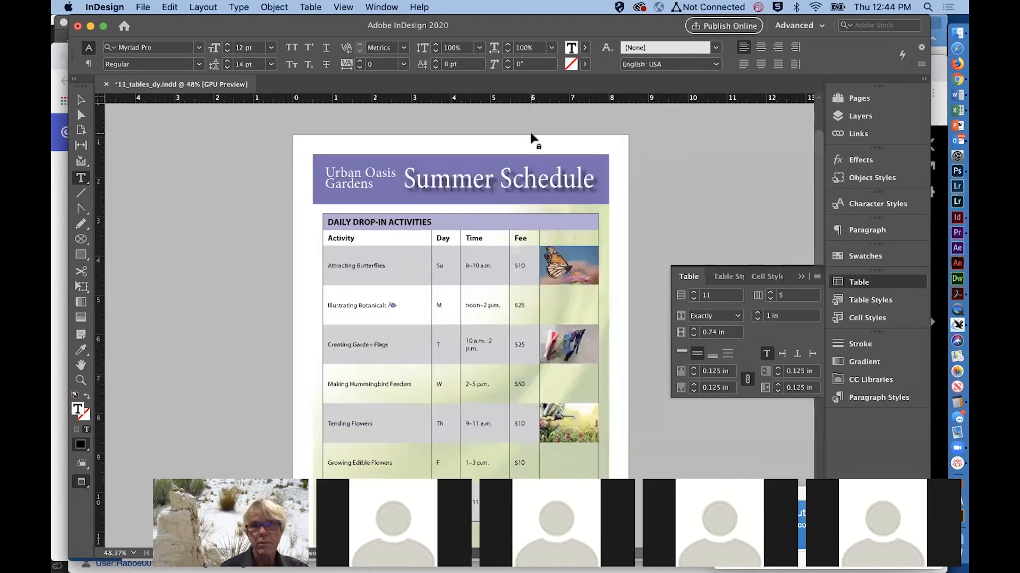
{"action": "scroll", "coordinate": [531, 138], "scroll_direction": "down", "scroll_amount": 2}
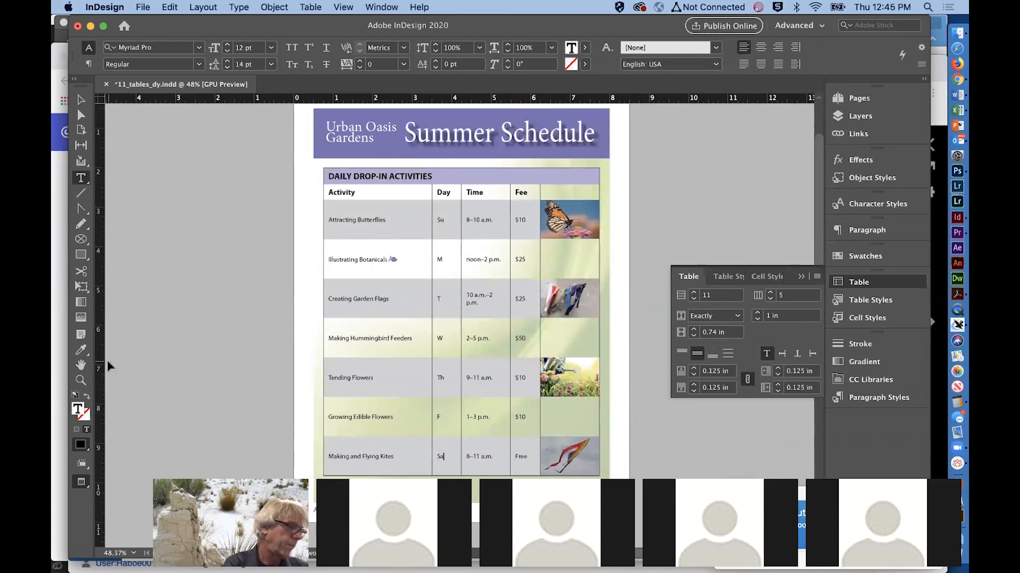
{"action": "key", "text": "super+s"}
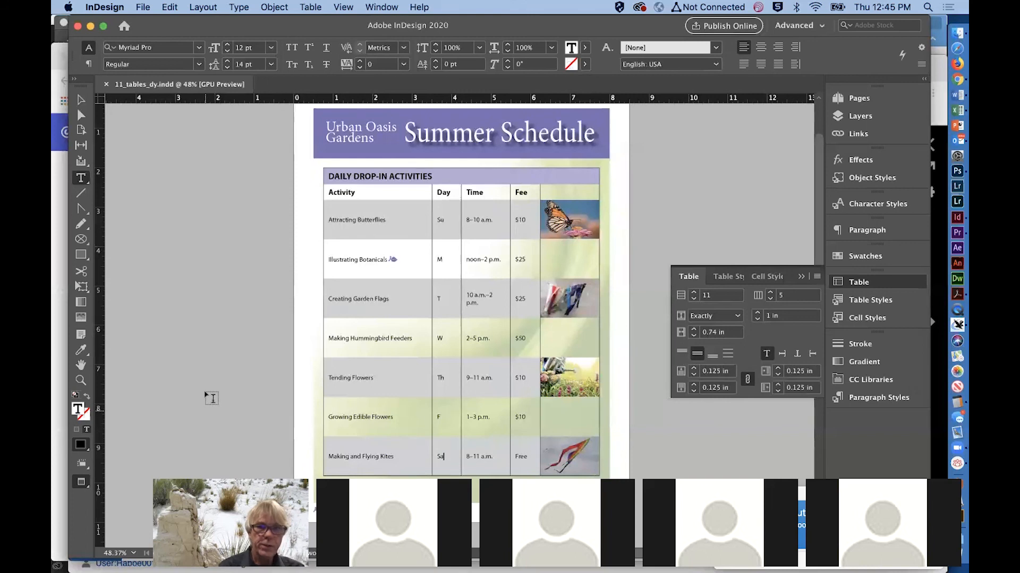
Create a table style named Activity Table from the activity table's formatting, using the Illustrating Botanicals cell as the source.
{"action": "left_click", "coordinate": [404, 251]}
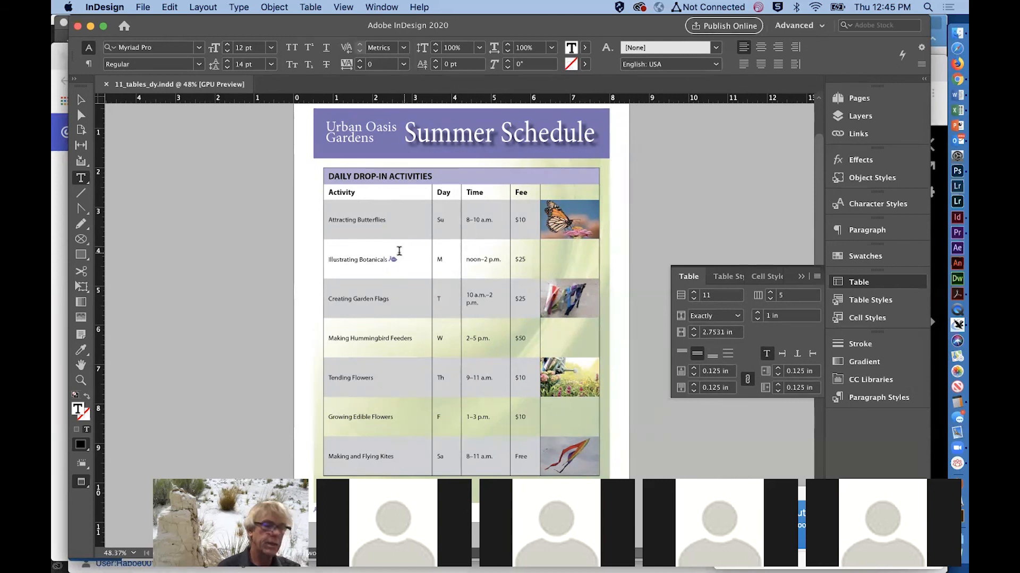
{"action": "left_click", "coordinate": [390, 6]}
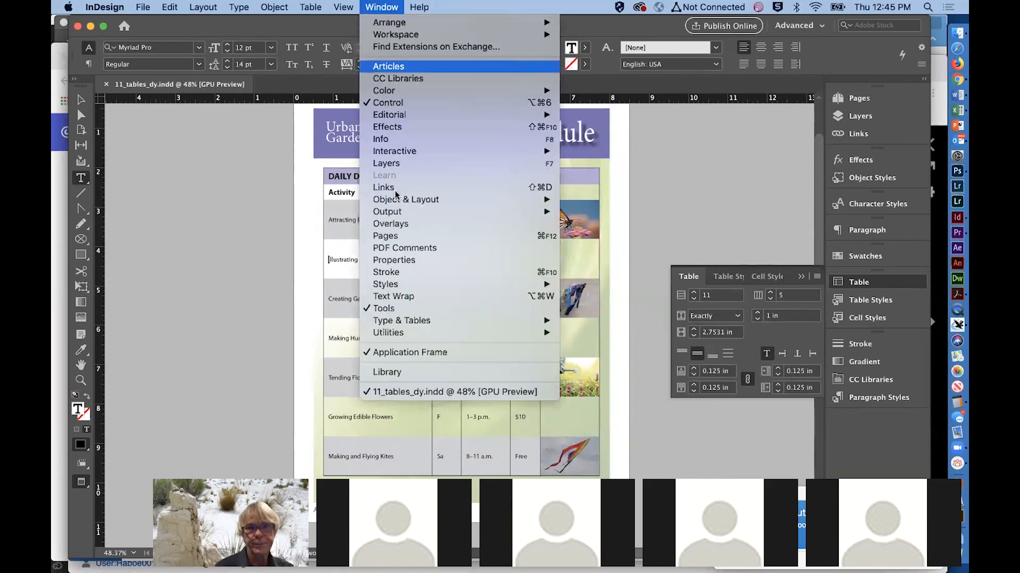
{"action": "mouse_move", "coordinate": [410, 286]}
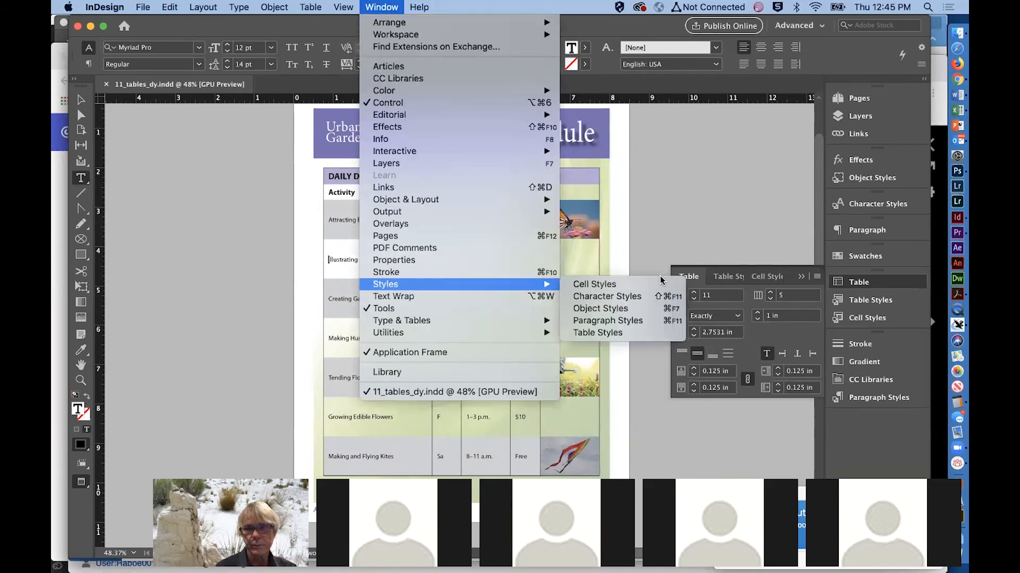
{"action": "left_click", "coordinate": [624, 335]}
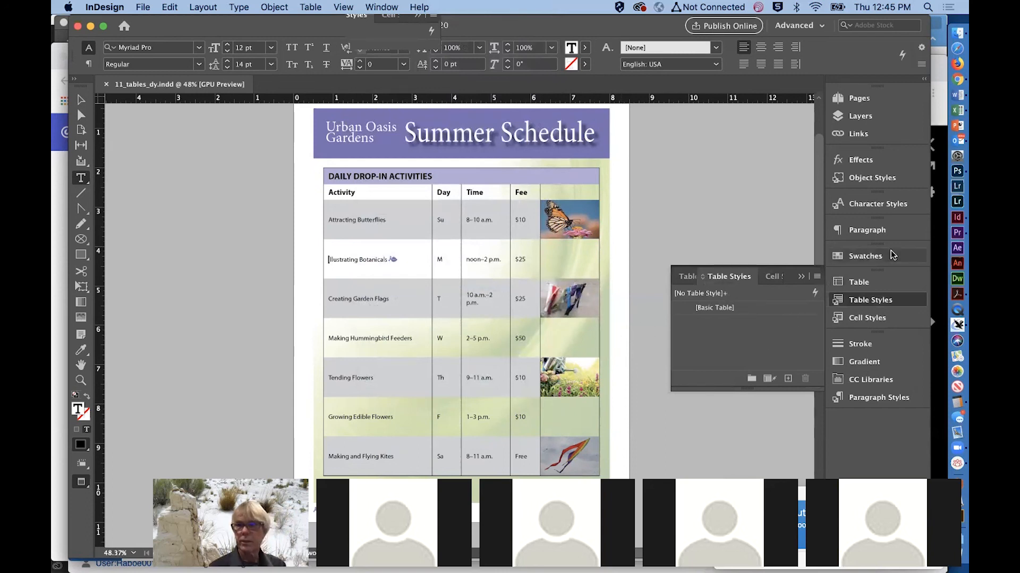
{"action": "left_click", "coordinate": [817, 277]}
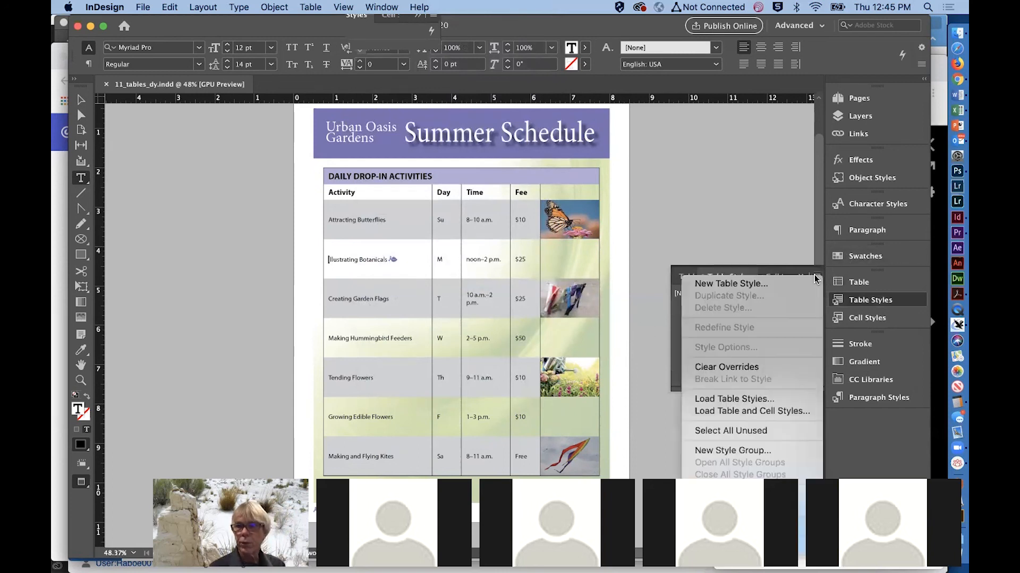
{"action": "left_click", "coordinate": [731, 284]}
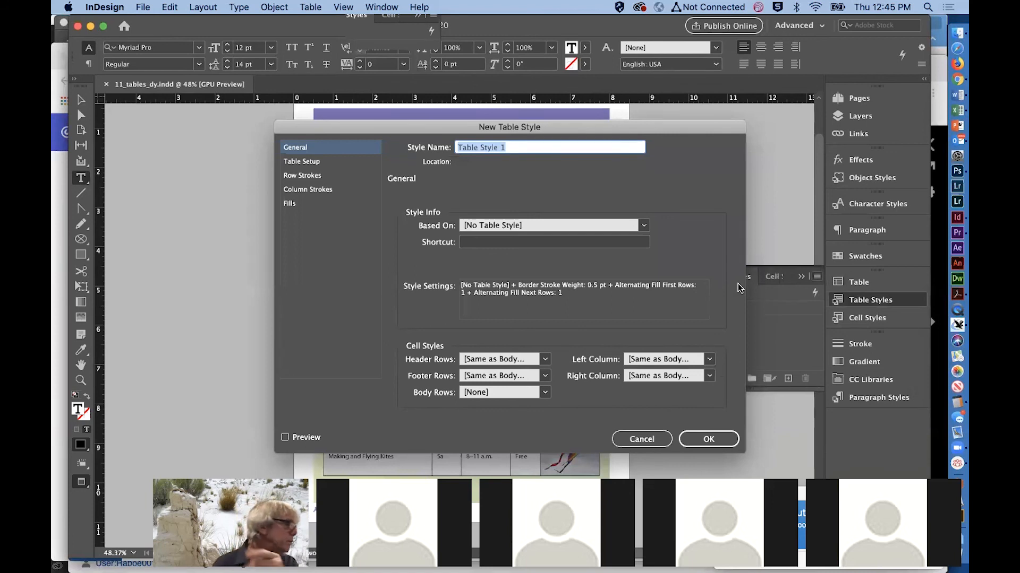
{"action": "type", "text": "A"}
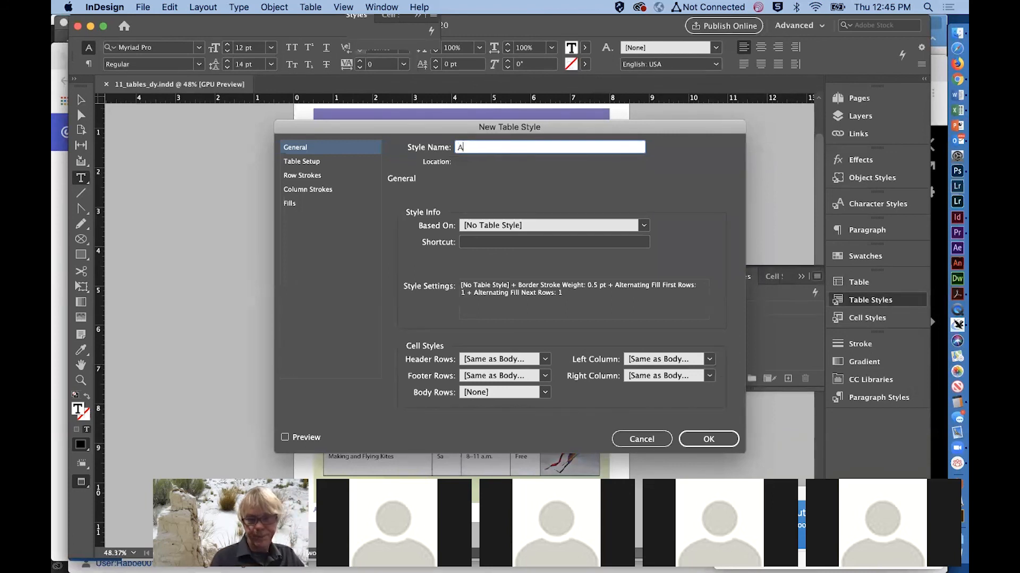
{"action": "type", "text": "ctivity Table"}
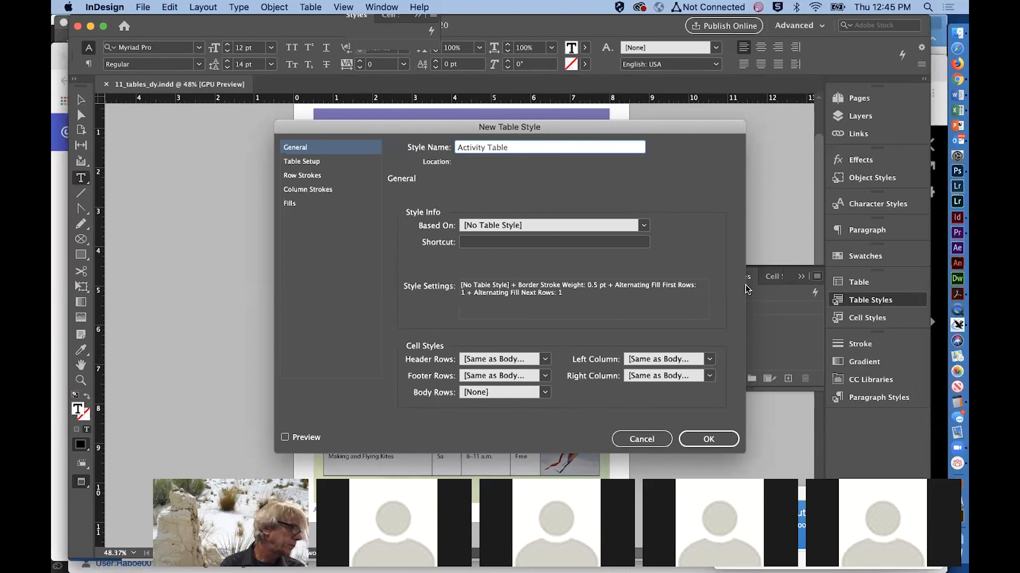
{"action": "left_click", "coordinate": [702, 439]}
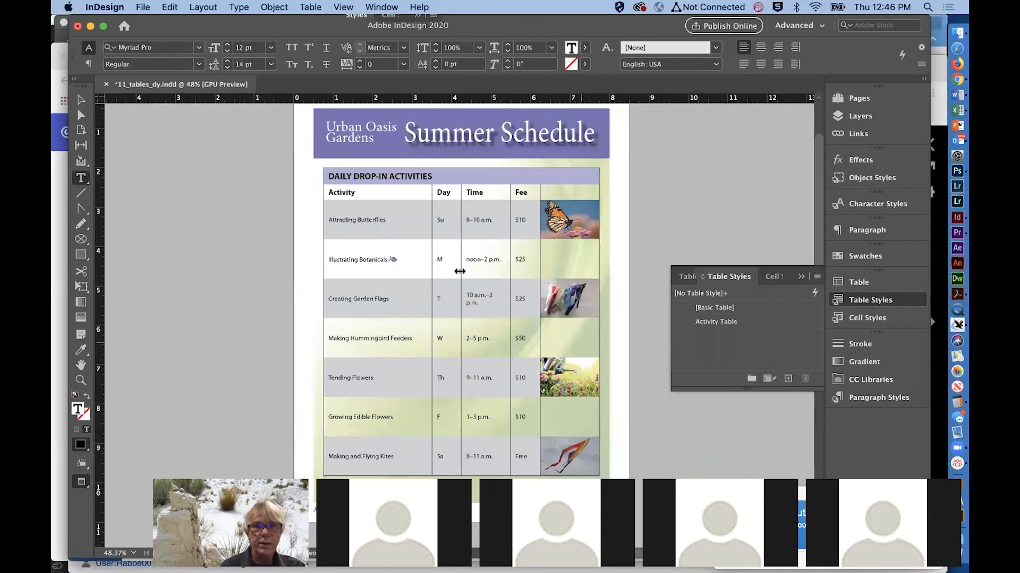
Create a new cell style from the formatting of the DAILY DROP-IN ACTIVITIES header cell.
{"action": "left_click", "coordinate": [392, 174]}
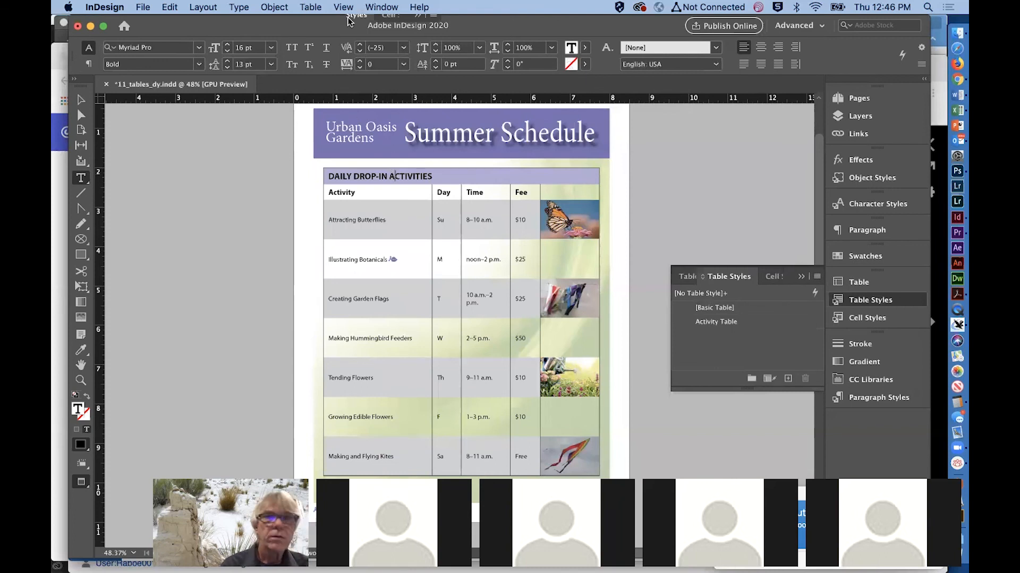
{"action": "left_click", "coordinate": [378, 6]}
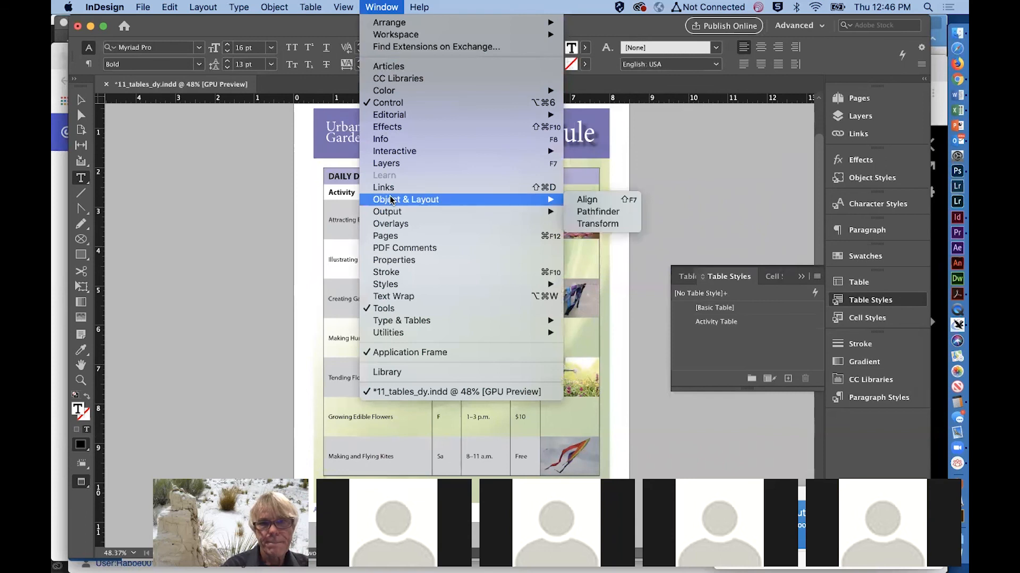
{"action": "mouse_move", "coordinate": [393, 284]}
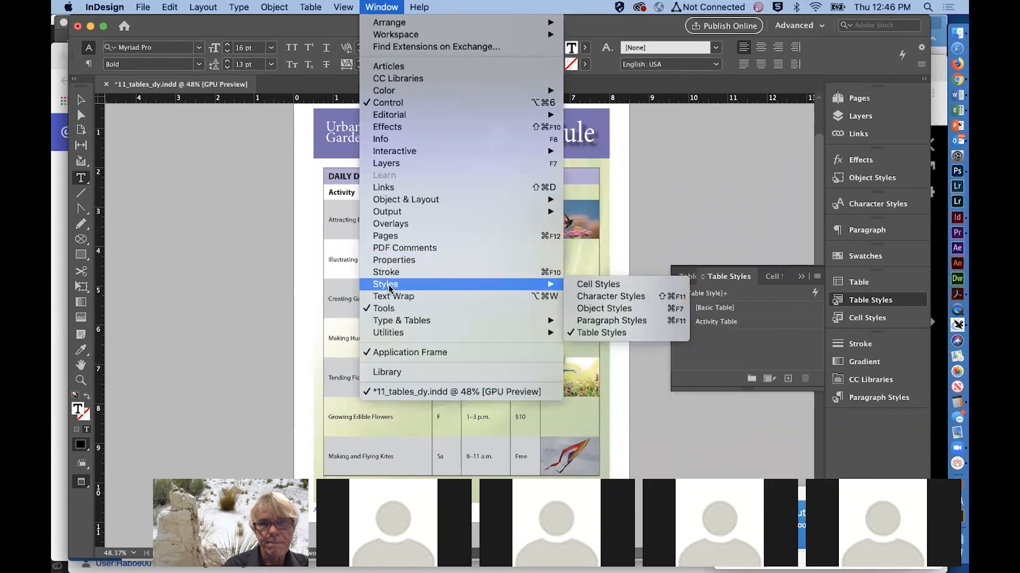
{"action": "left_click", "coordinate": [618, 287]}
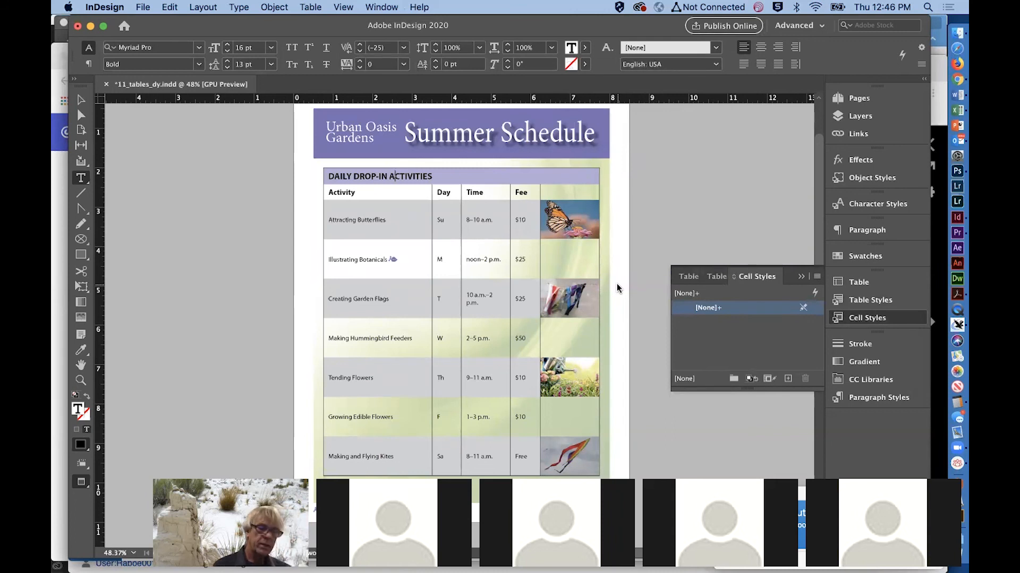
{"action": "left_click", "coordinate": [787, 383]}
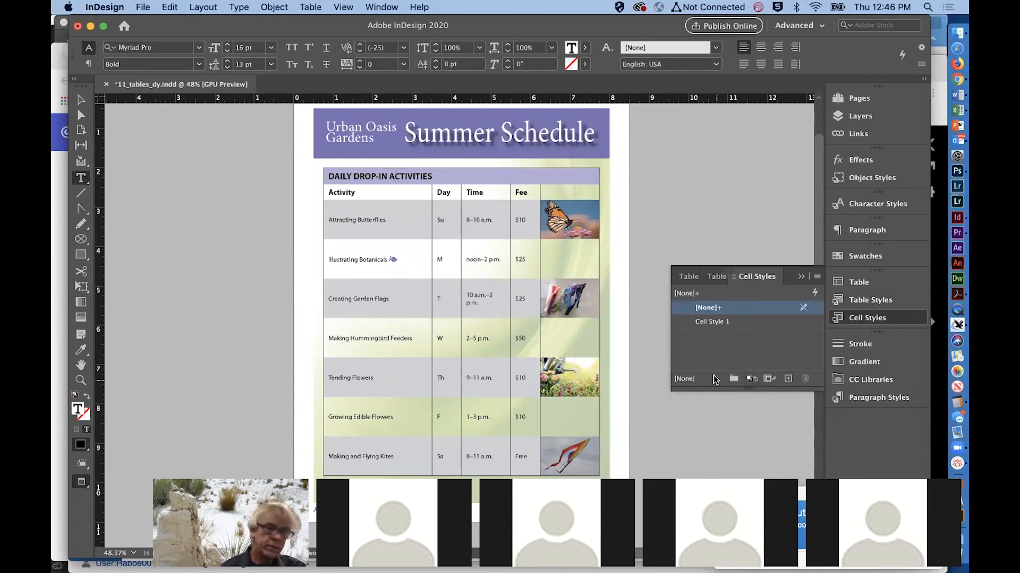
Rename the new cell style as Table Header and assign it the Table Head paragraph style.
{"action": "double_click", "coordinate": [711, 321]}
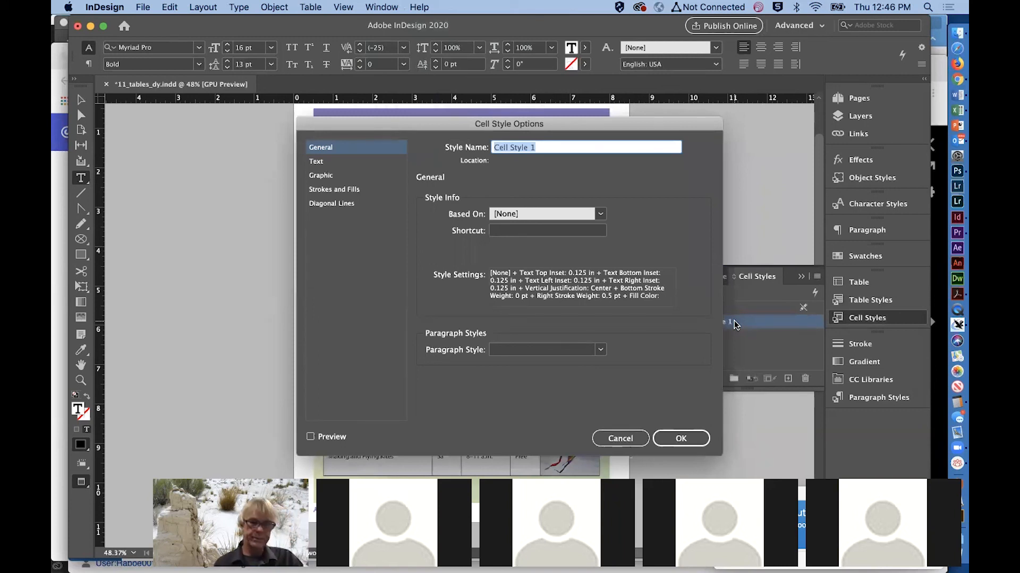
{"action": "type", "text": "Table Header"}
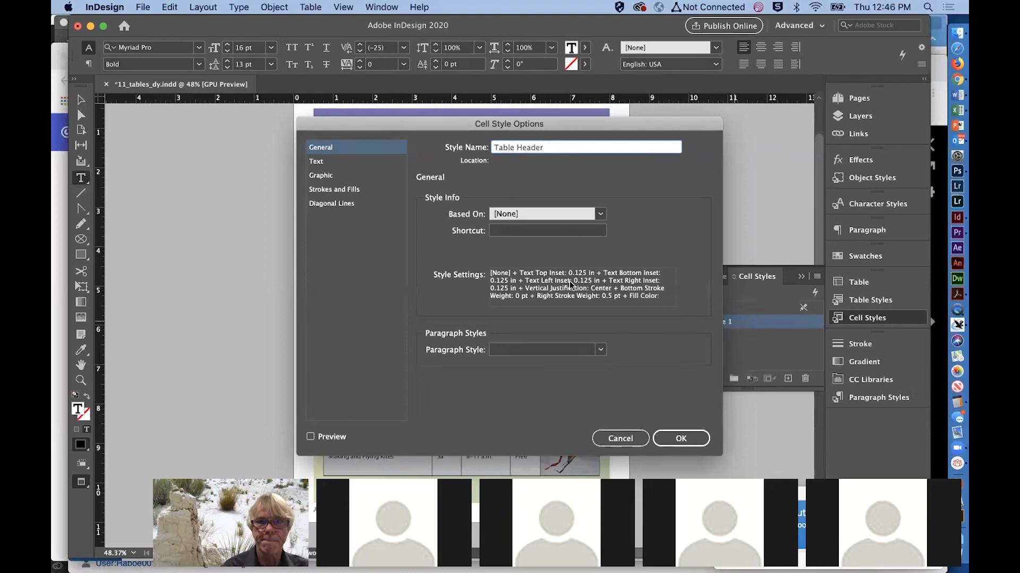
{"action": "left_click", "coordinate": [593, 351]}
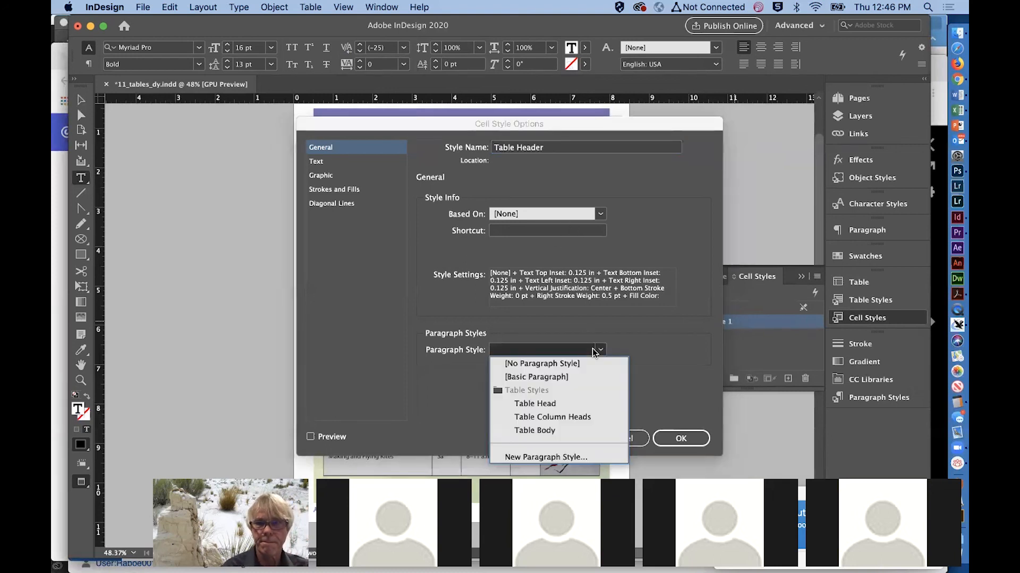
{"action": "left_click", "coordinate": [579, 403]}
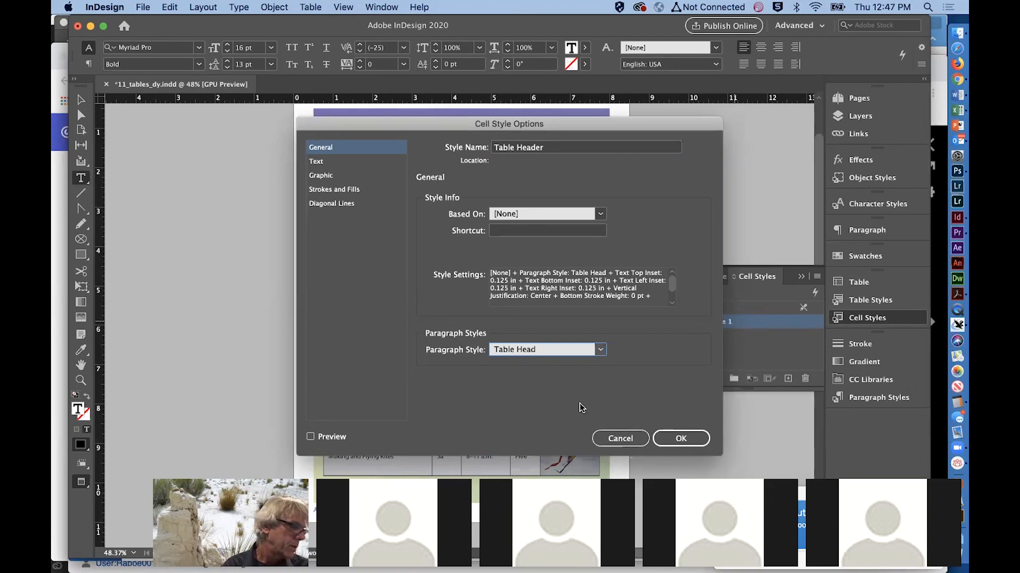
{"action": "left_click", "coordinate": [680, 440]}
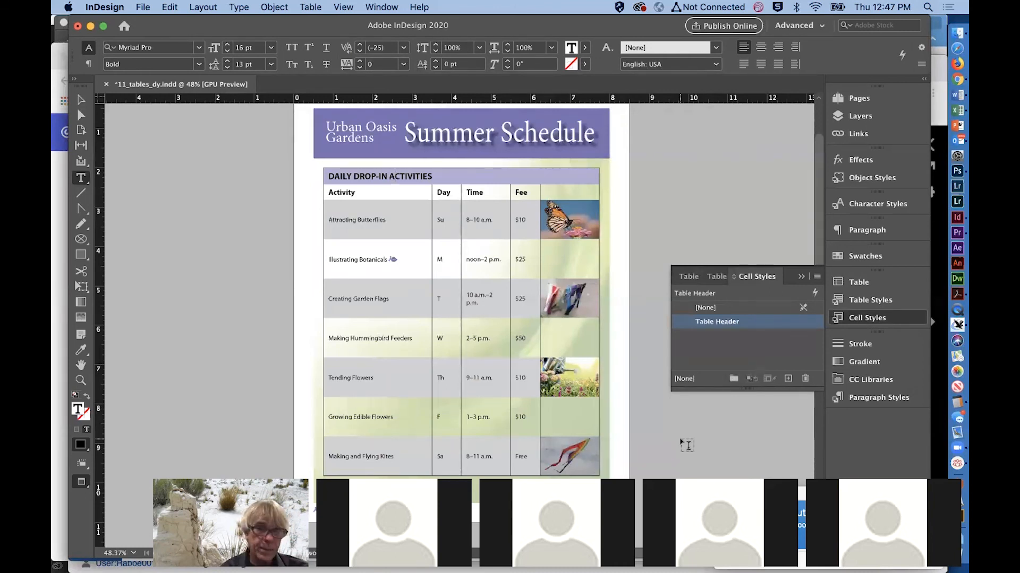
Apply the Activity Table table style to the activity table.
{"action": "left_click", "coordinate": [476, 339]}
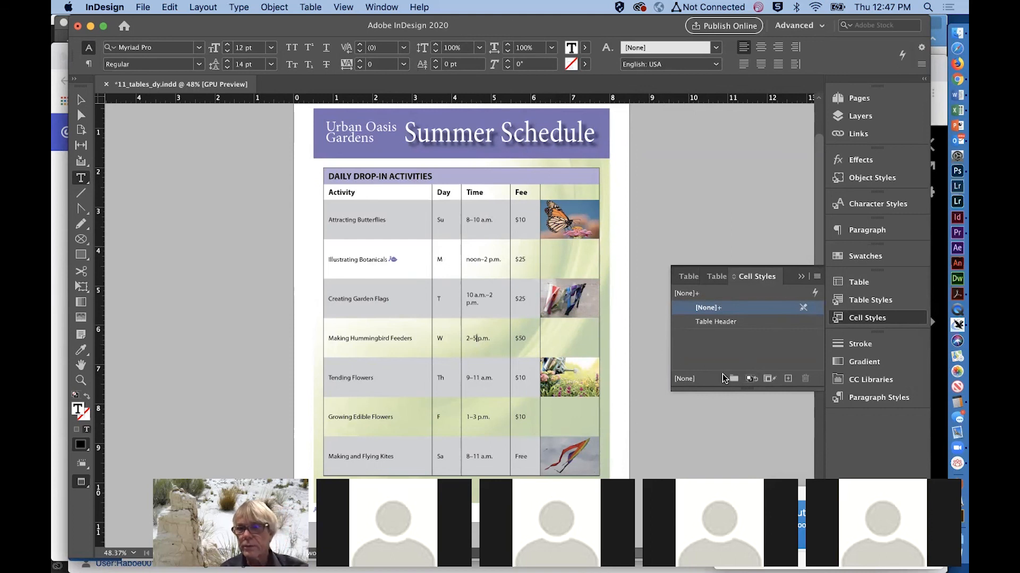
{"action": "left_click", "coordinate": [714, 277]}
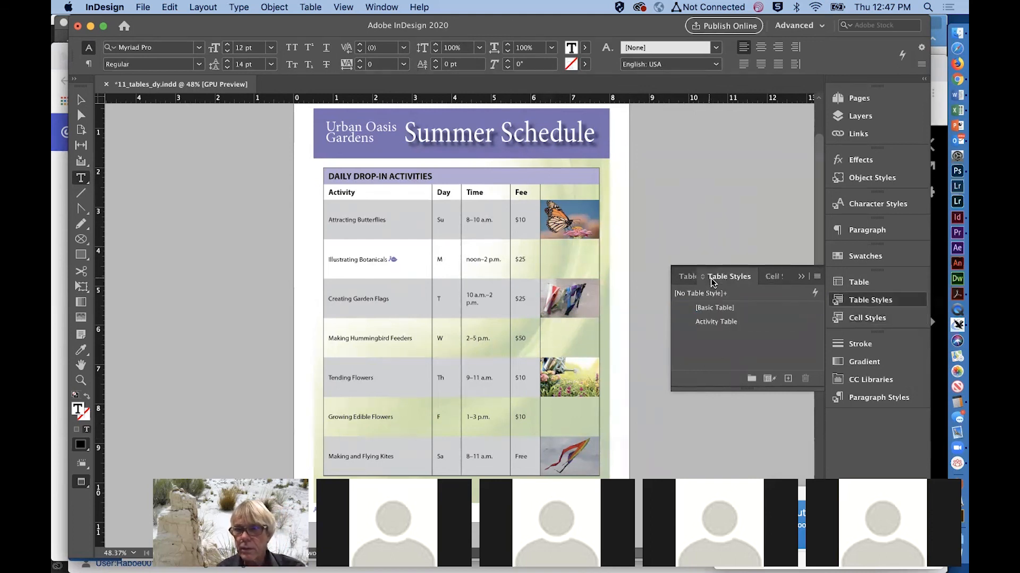
{"action": "left_click", "coordinate": [709, 321]}
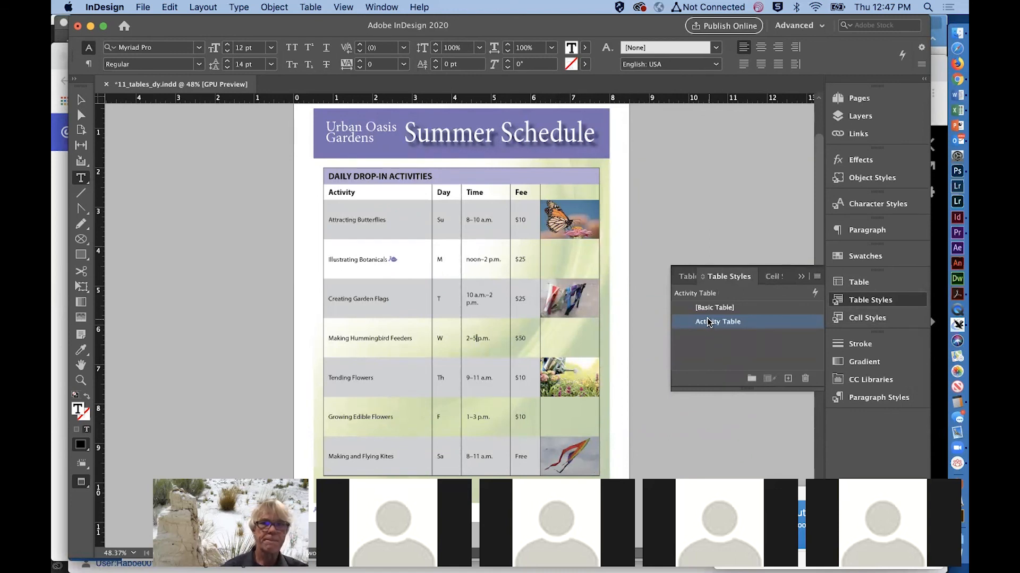
Select the DAILY DROP-IN ACTIVITIES header row and check which cell style it uses.
{"action": "left_click", "coordinate": [329, 175]}
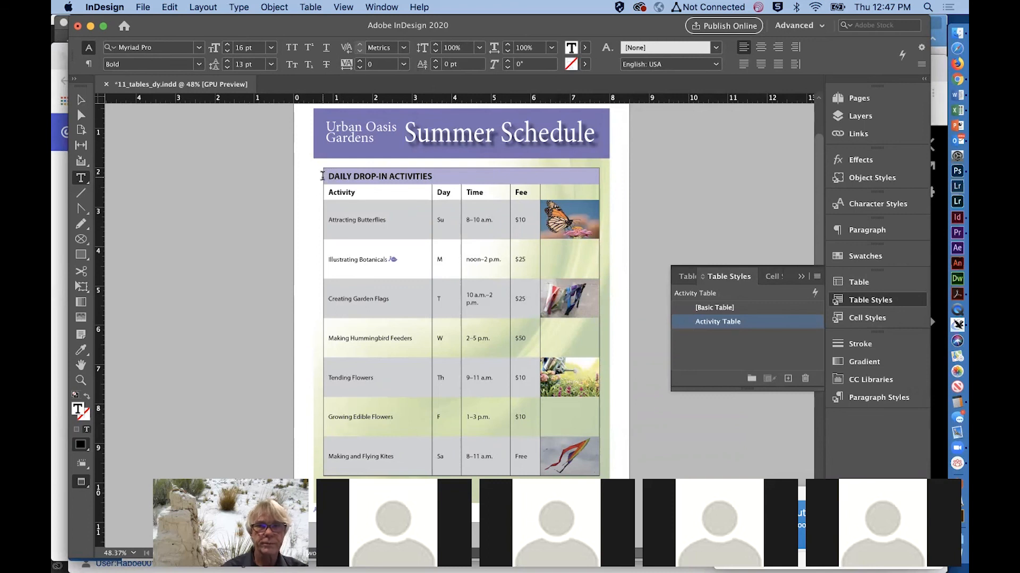
{"action": "left_click", "coordinate": [318, 177]}
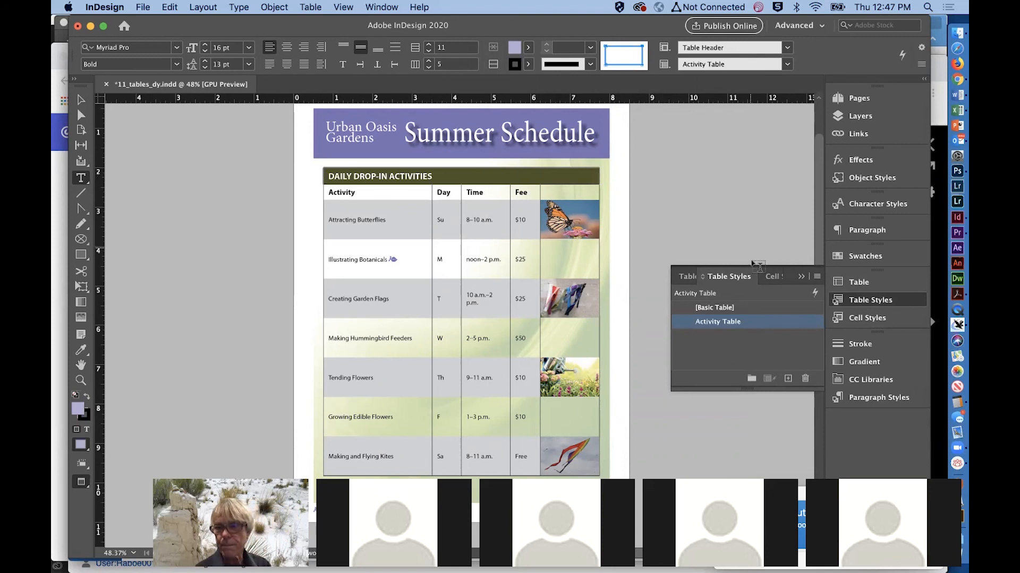
{"action": "left_click", "coordinate": [769, 277]}
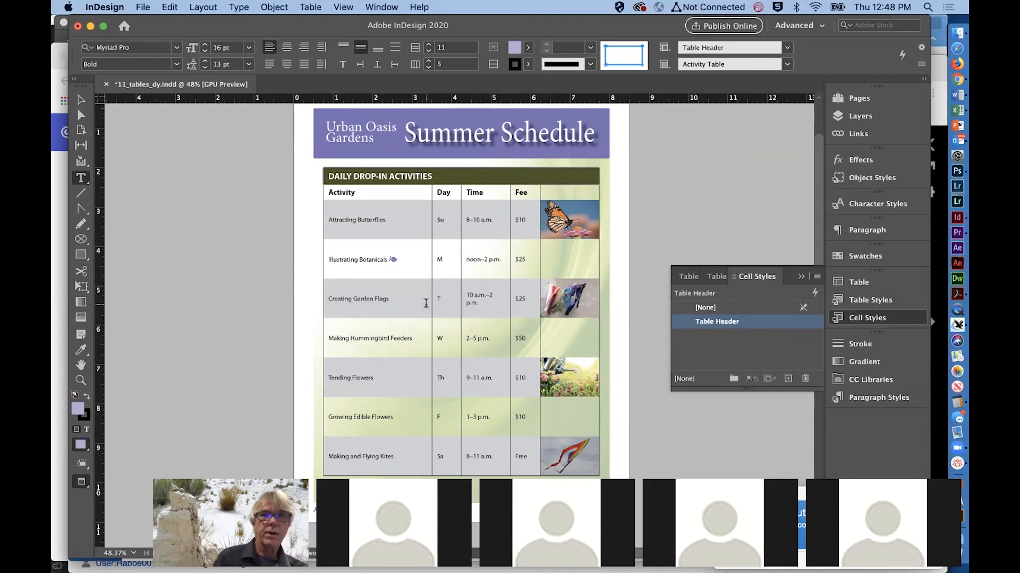
Deselect the activity table, view the page in its final screen mode, and save the document.
{"action": "left_click", "coordinate": [81, 100]}
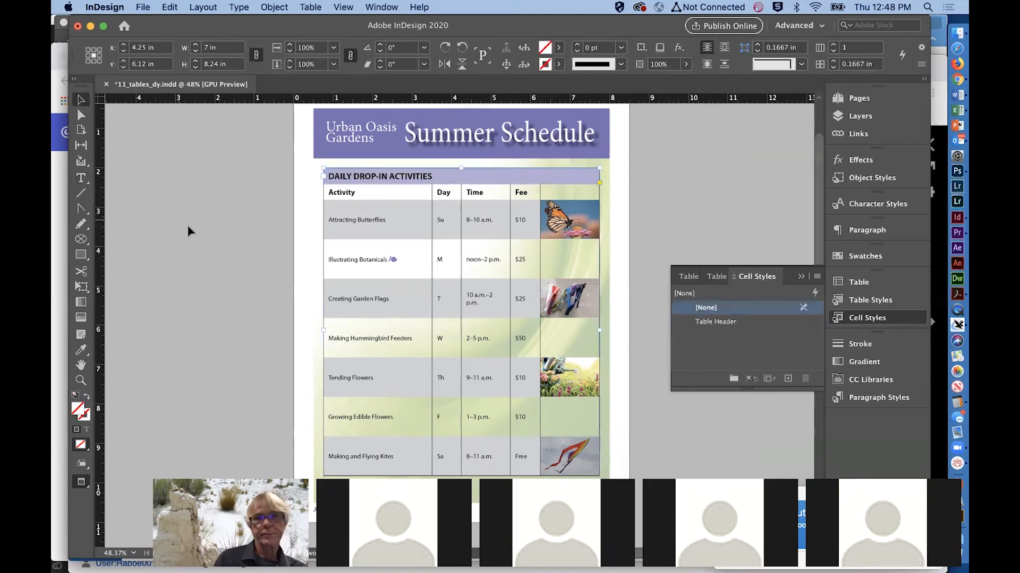
{"action": "scroll", "coordinate": [188, 231], "scroll_direction": "up", "scroll_amount": 1}
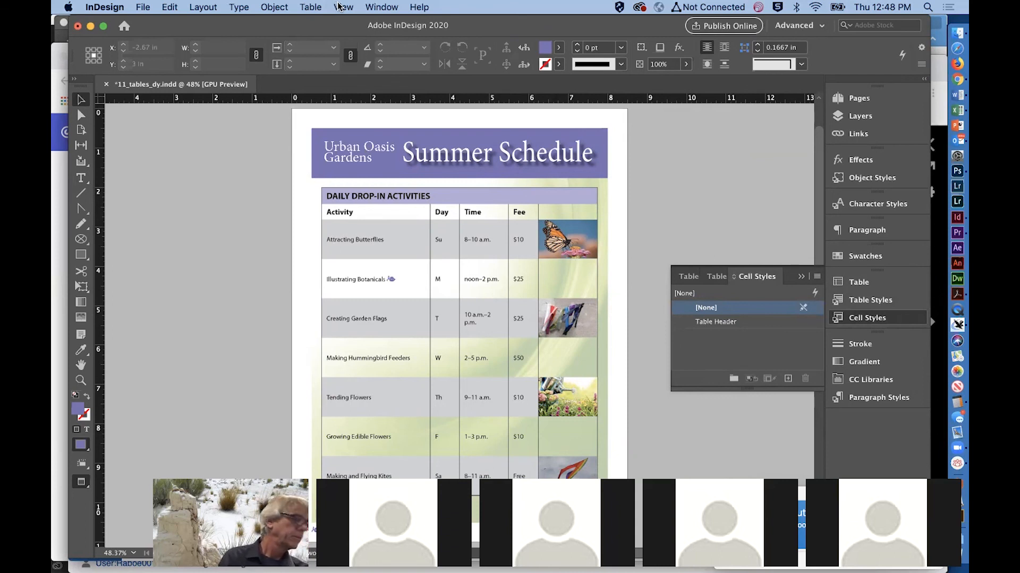
{"action": "left_click", "coordinate": [81, 483]}
{"action": "left_click", "coordinate": [109, 510]}
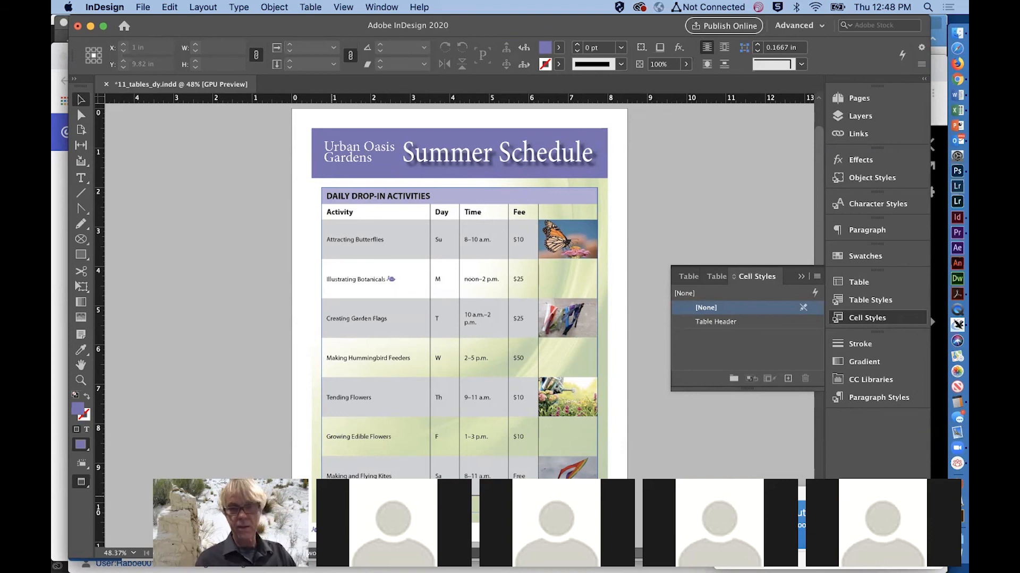
{"action": "key", "text": "super+s"}
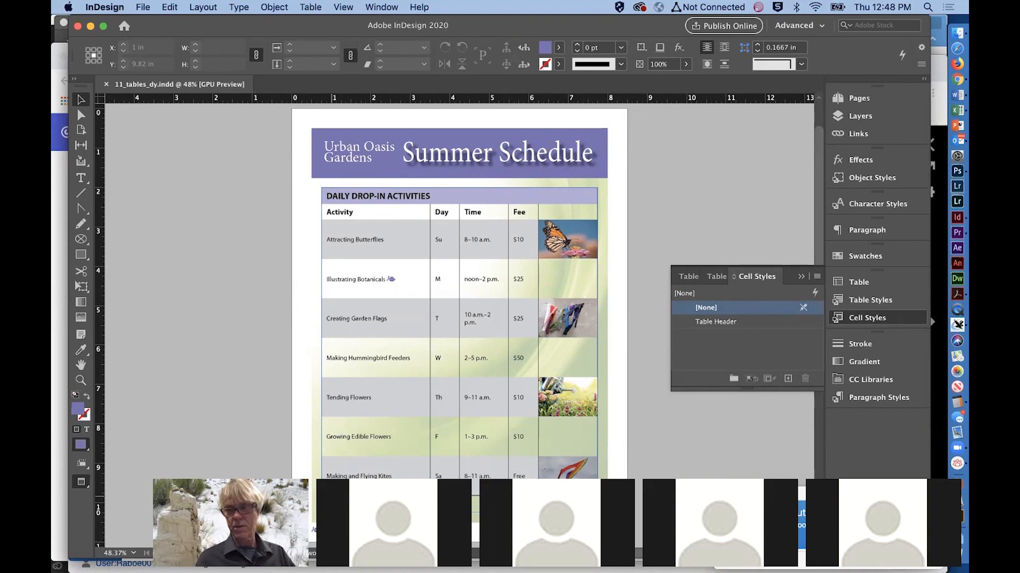